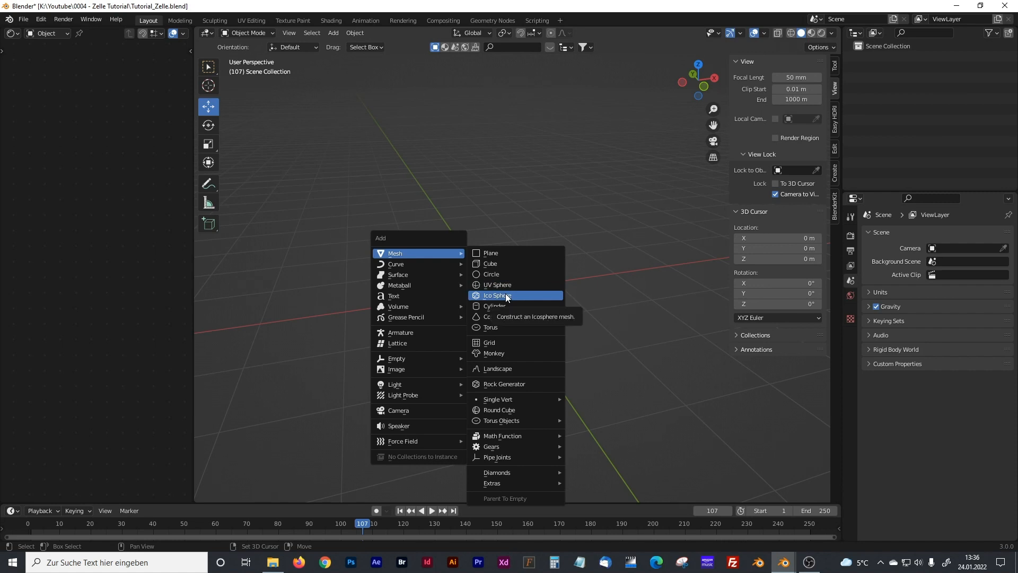
Add an ico sphere at the scene origin and give it a Displace modifier.
{"action": "left_click", "coordinate": [506, 297]}
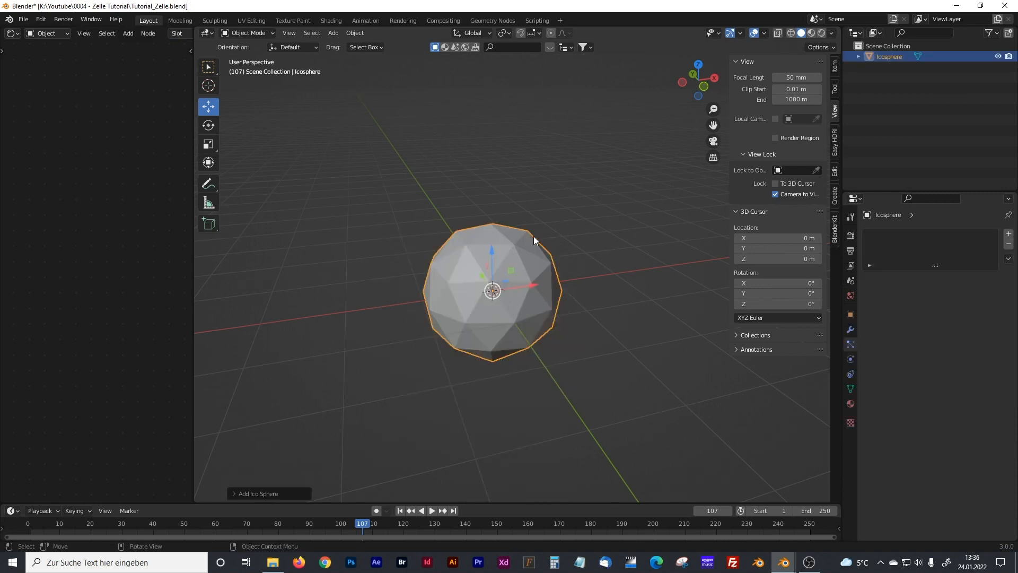
{"action": "scroll", "coordinate": [540, 236], "scroll_direction": "up", "scroll_amount": 2}
{"action": "middle_click_drag", "start_coordinate": [549, 217], "coordinate": [539, 162], "text": "shift"}
{"action": "left_click", "coordinate": [851, 328]}
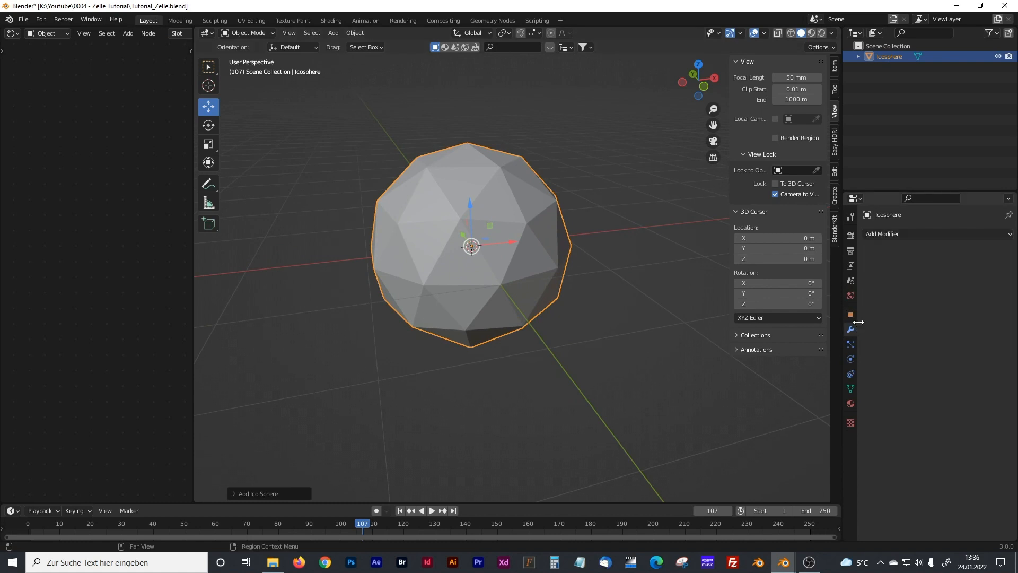
{"action": "left_click", "coordinate": [897, 234]}
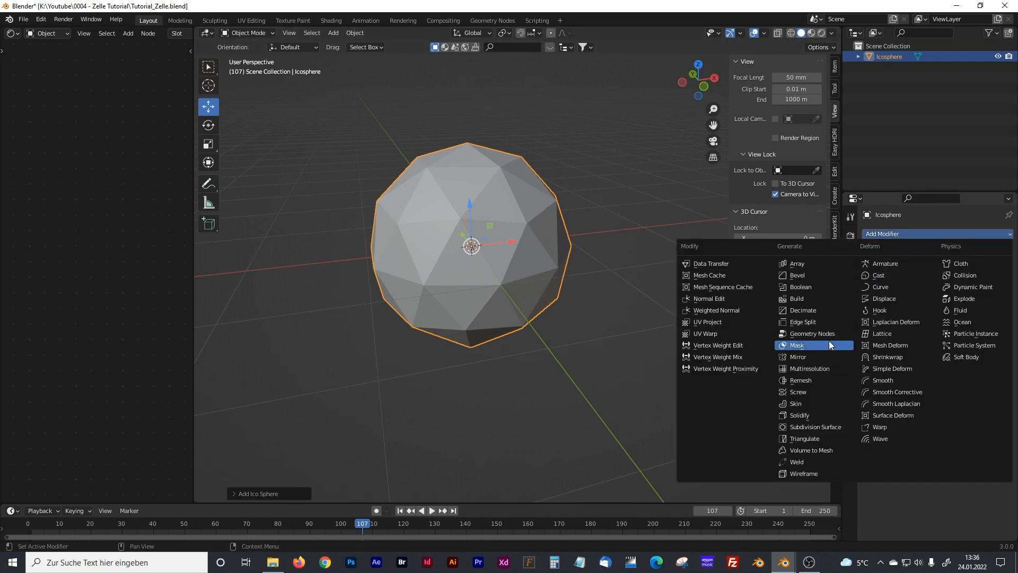
{"action": "left_click", "coordinate": [893, 300]}
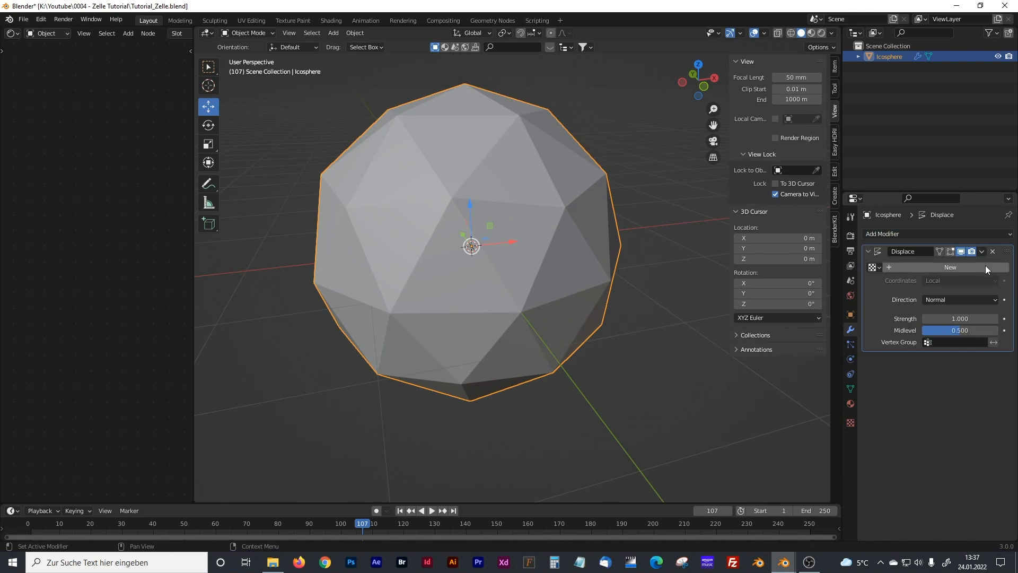
Create a new texture for the Displace modifier, with type Stucci and size 1.72.
{"action": "left_click", "coordinate": [953, 267]}
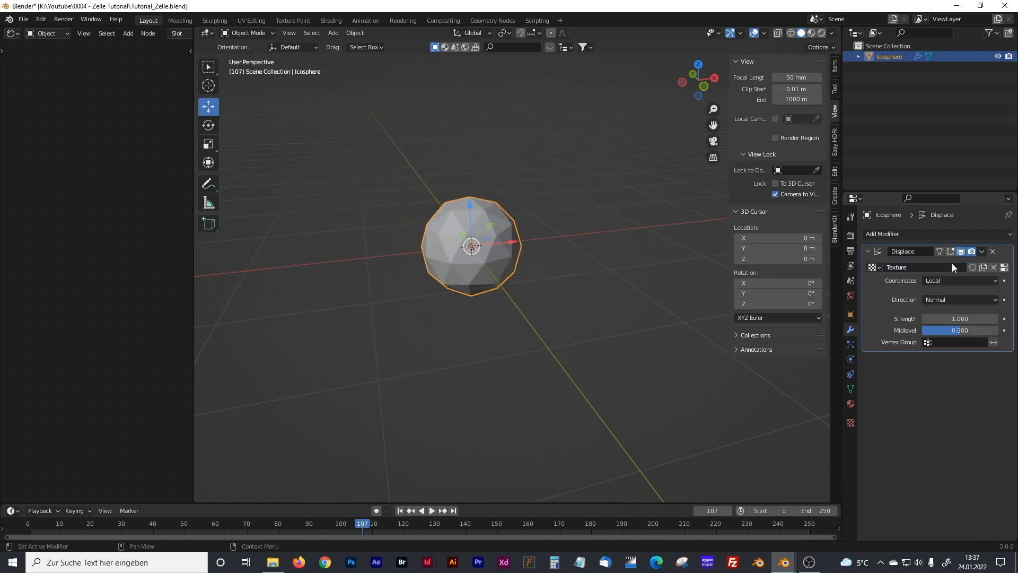
{"action": "left_click", "coordinate": [1004, 267]}
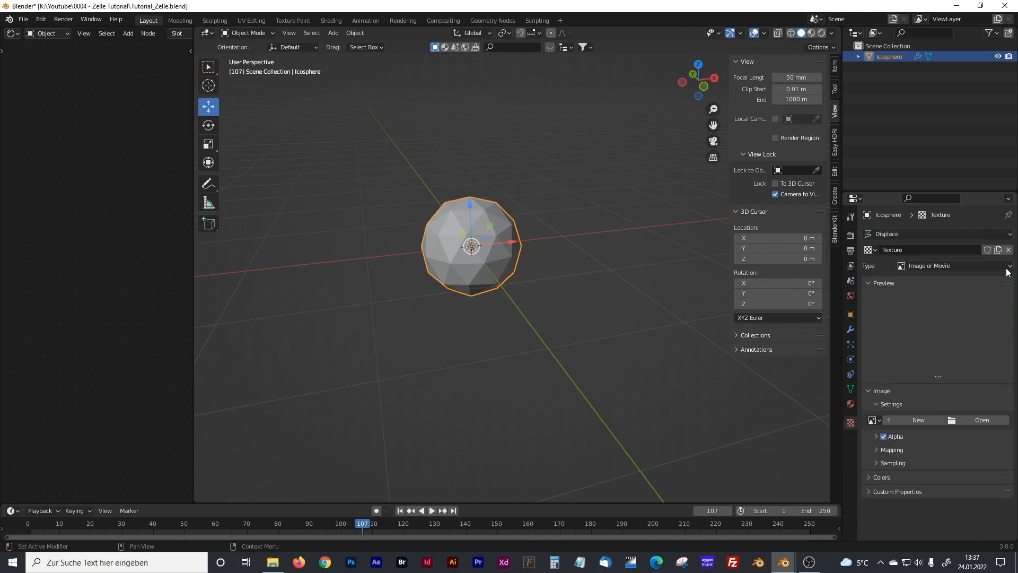
{"action": "left_click", "coordinate": [924, 265]}
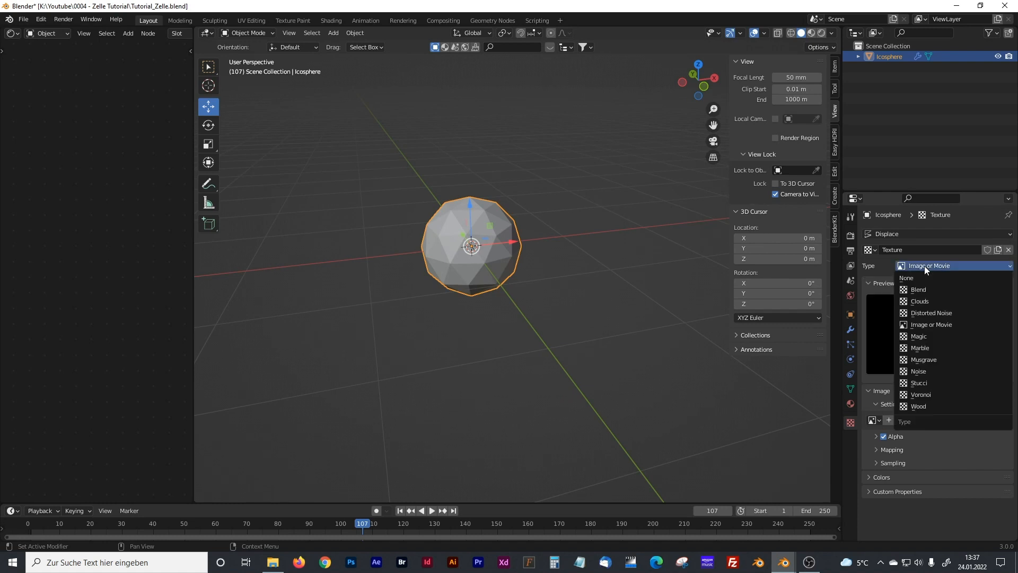
{"action": "left_click", "coordinate": [918, 382]}
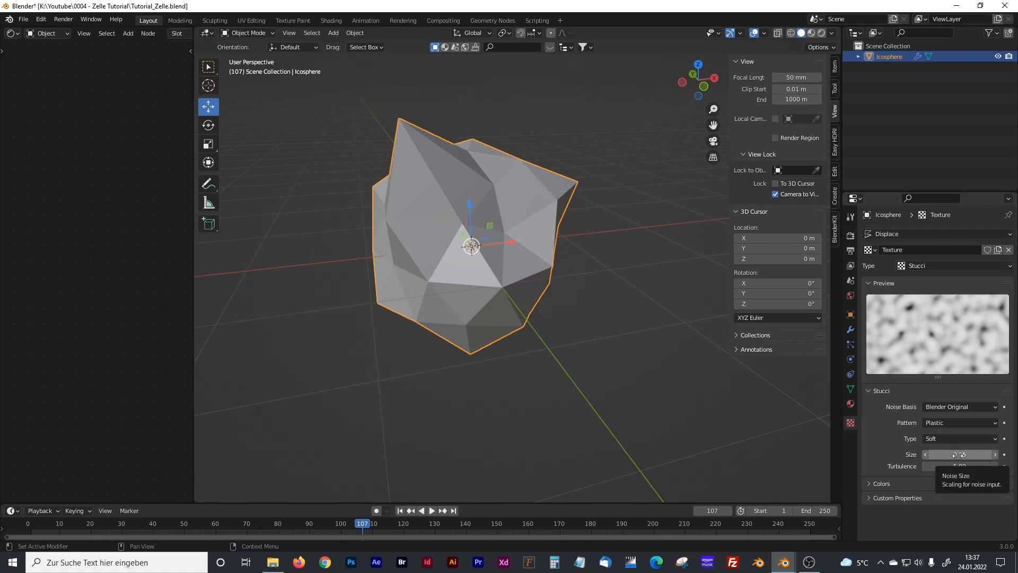
{"action": "left_click_drag", "start_coordinate": [960, 455], "coordinate": [1005, 455]}
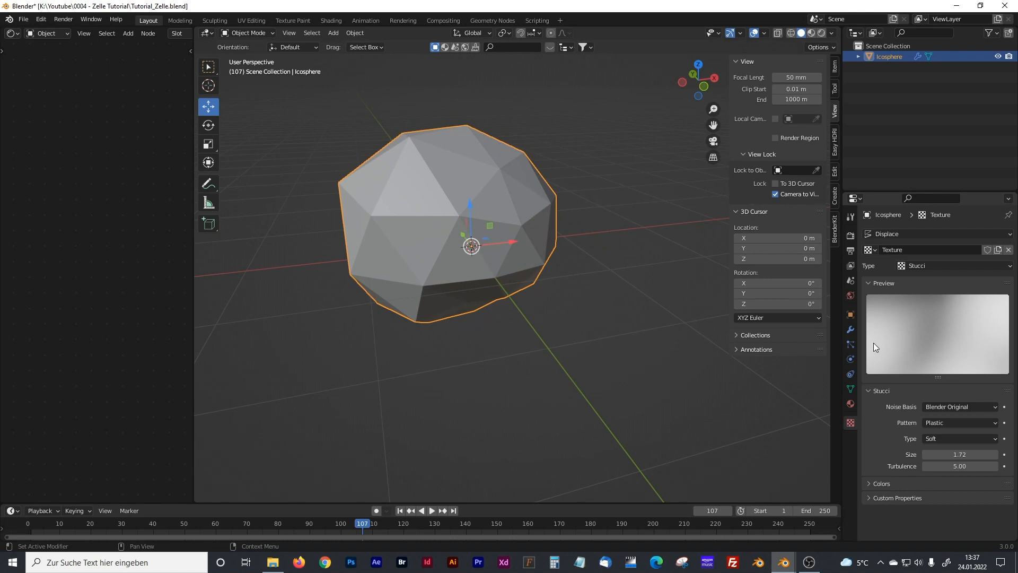
Set the icosphere's Displace modifier strength to 1.200.
{"action": "left_click", "coordinate": [850, 329]}
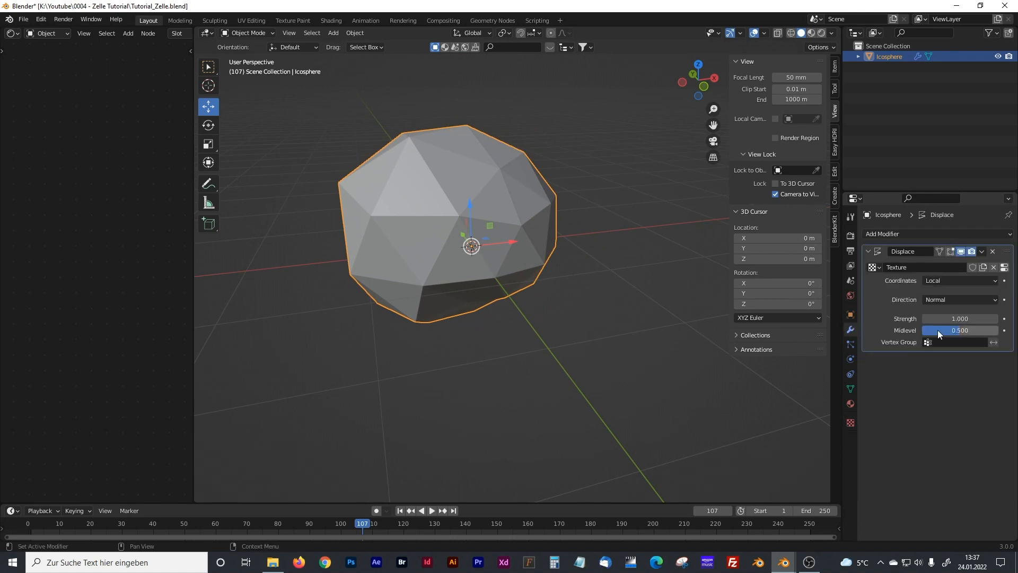
{"action": "mouse_move", "coordinate": [944, 319]}
{"action": "left_mouse_down"}
{"action": "mouse_move", "coordinate": [986, 319]}
{"action": "mouse_move", "coordinate": [949, 319]}
{"action": "left_mouse_up"}
{"action": "mouse_move", "coordinate": [585, 269]}
{"action": "middle_mouse_down"}
{"action": "mouse_move", "coordinate": [597, 273]}
{"action": "mouse_move", "coordinate": [595, 257]}
{"action": "middle_mouse_up"}
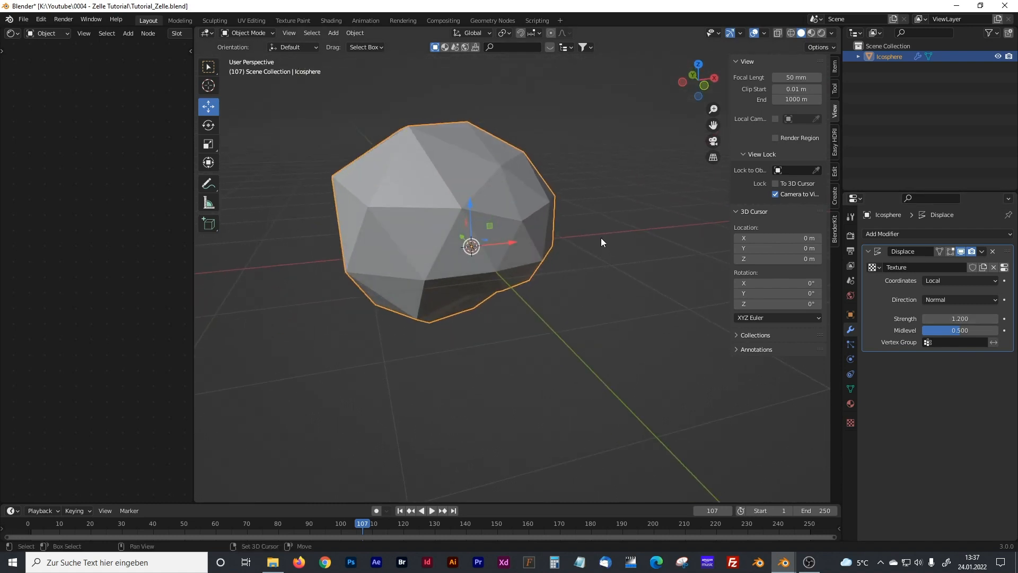
{"action": "middle_click_drag", "start_coordinate": [600, 237], "coordinate": [626, 267], "text": "shift"}
Add a Bezier circle curve at the origin and scale it up so it surrounds the icosphere with some clearance.
{"action": "left_click", "coordinate": [619, 254]}
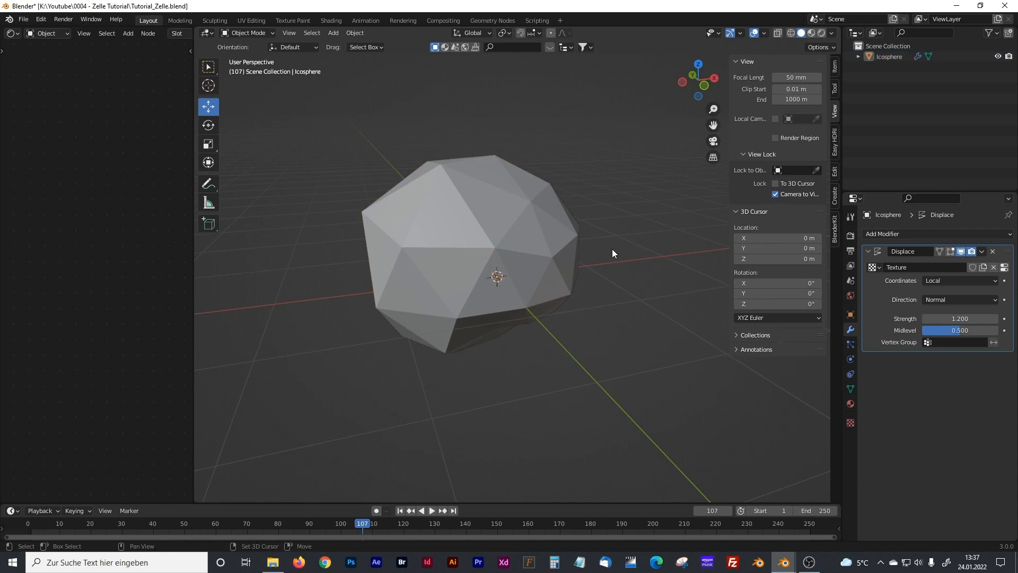
{"action": "key", "text": "shift+a"}
{"action": "mouse_move", "coordinate": [612, 249]}
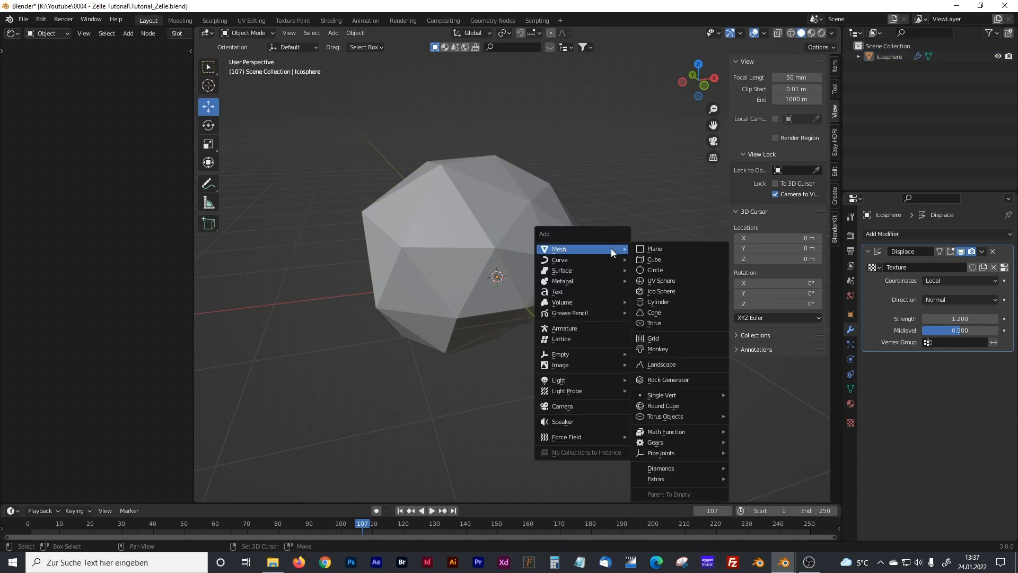
{"action": "mouse_move", "coordinate": [583, 260]}
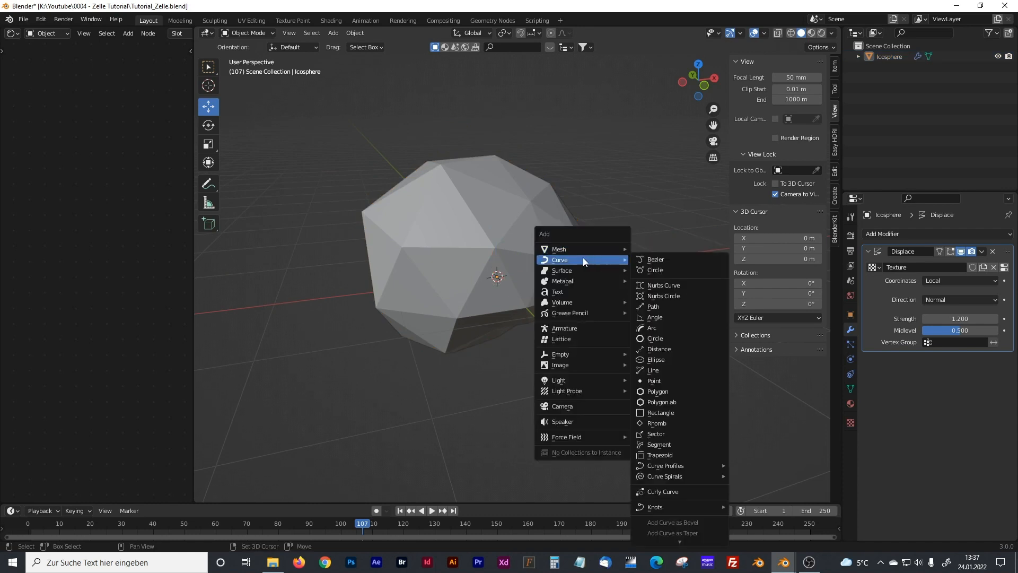
{"action": "left_click", "coordinate": [656, 272]}
{"action": "key", "text": "s"}
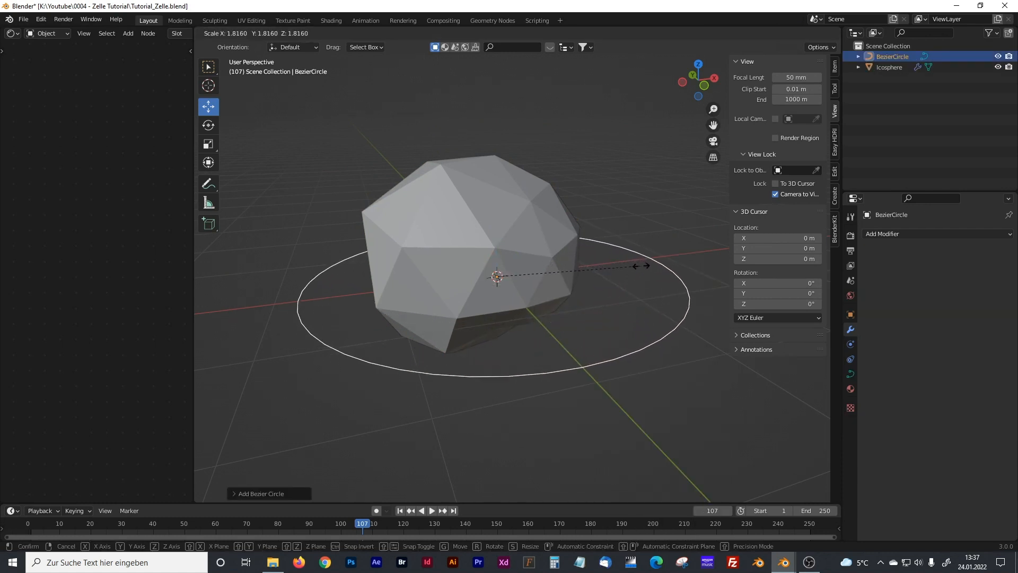
{"action": "left_click", "coordinate": [645, 270]}
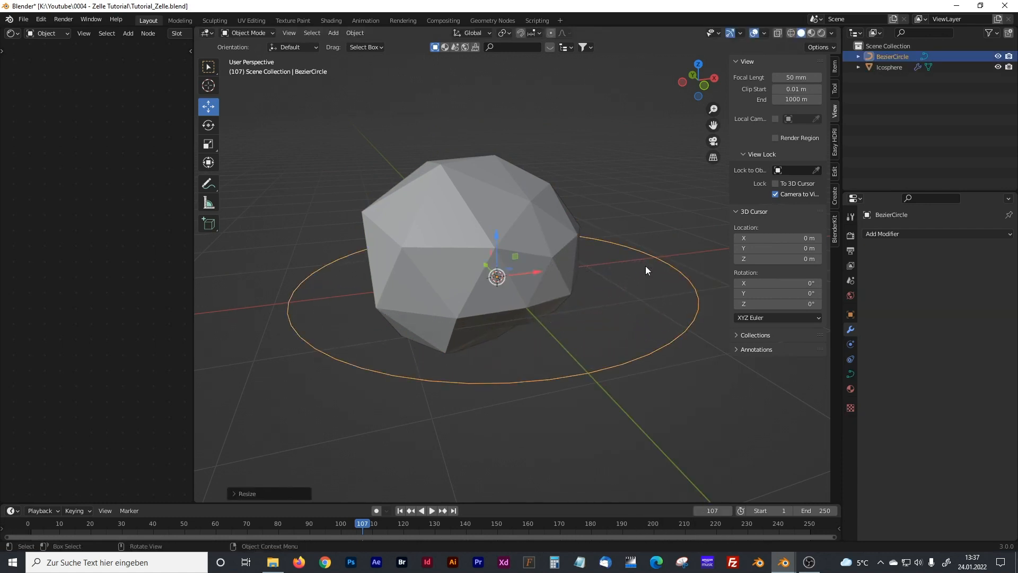
Add a Plain Axes empty at the scene origin.
{"action": "left_click", "coordinate": [647, 213]}
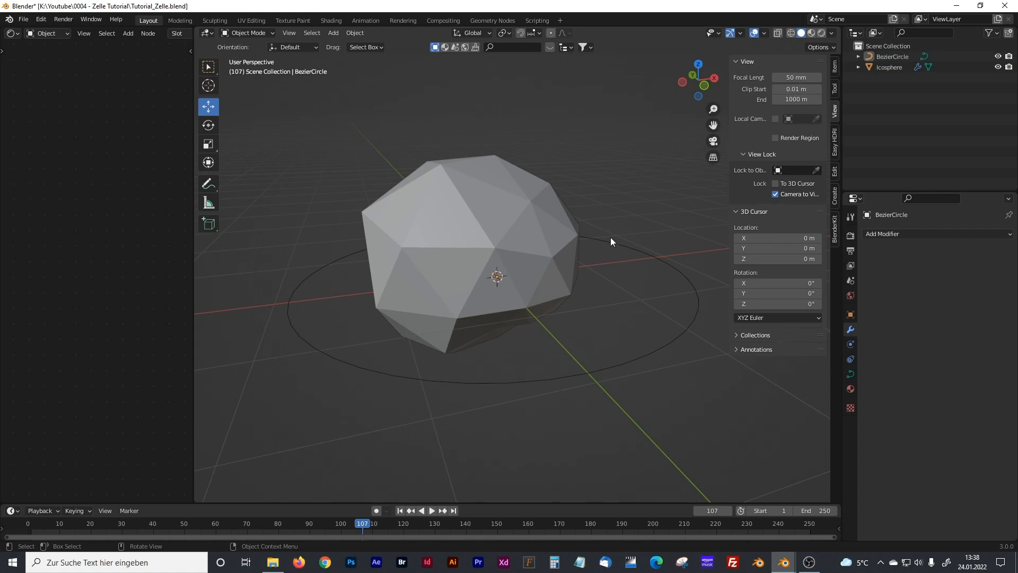
{"action": "key", "text": "shift+a"}
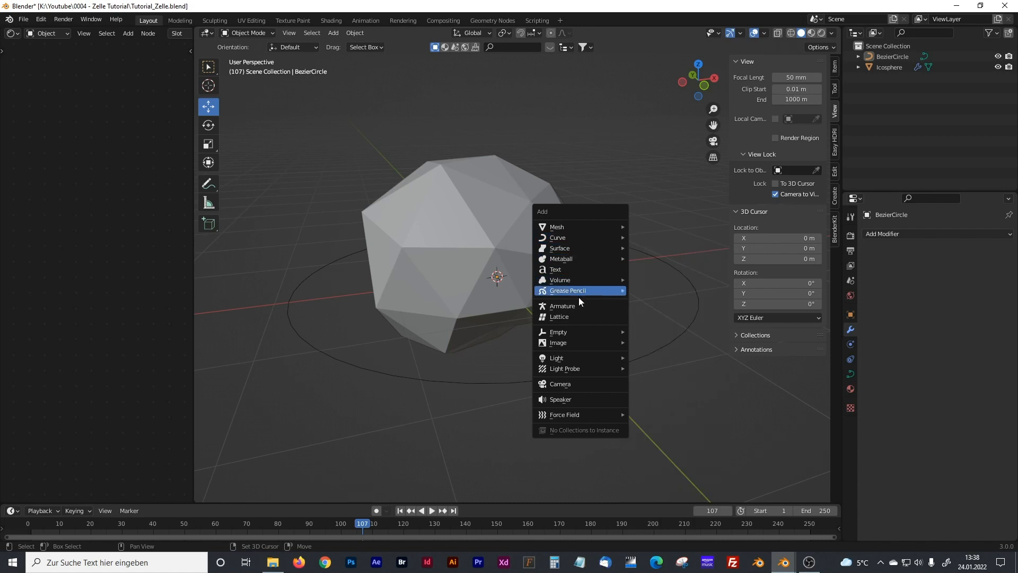
{"action": "mouse_move", "coordinate": [573, 335]}
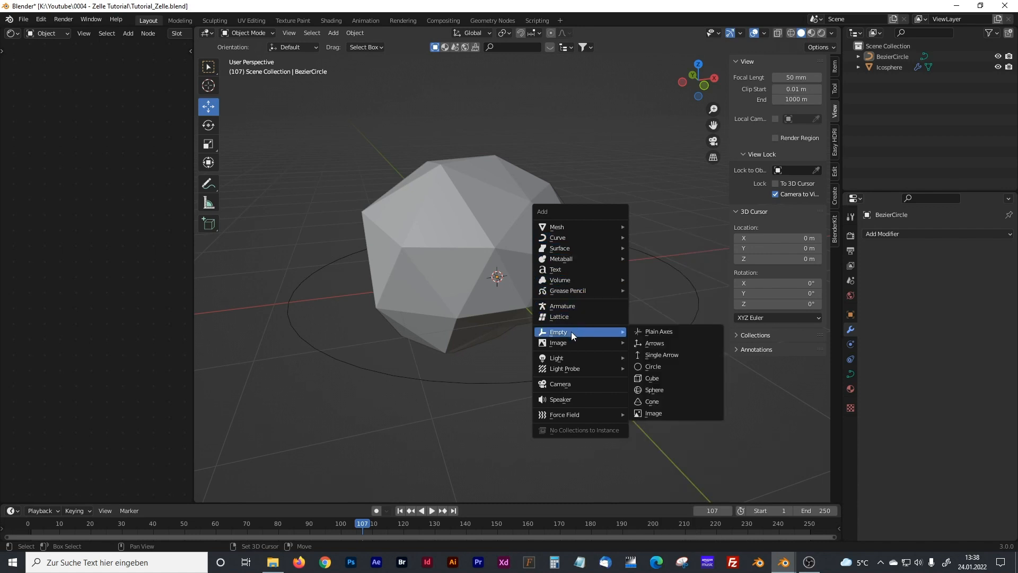
{"action": "left_click", "coordinate": [650, 331]}
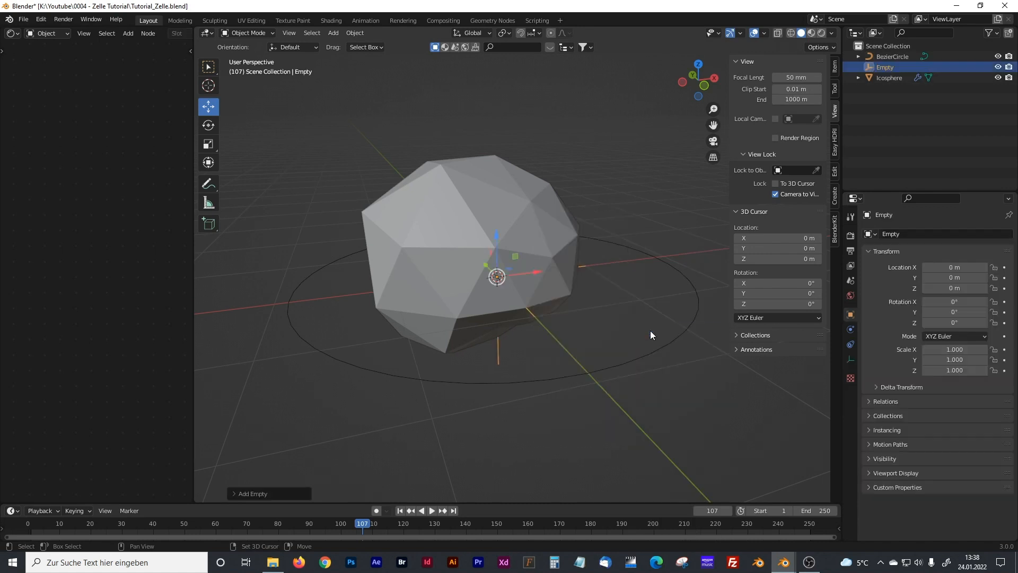
Add a Follow Path constraint to the empty with BezierCircle as its target.
{"action": "left_click", "coordinate": [884, 69]}
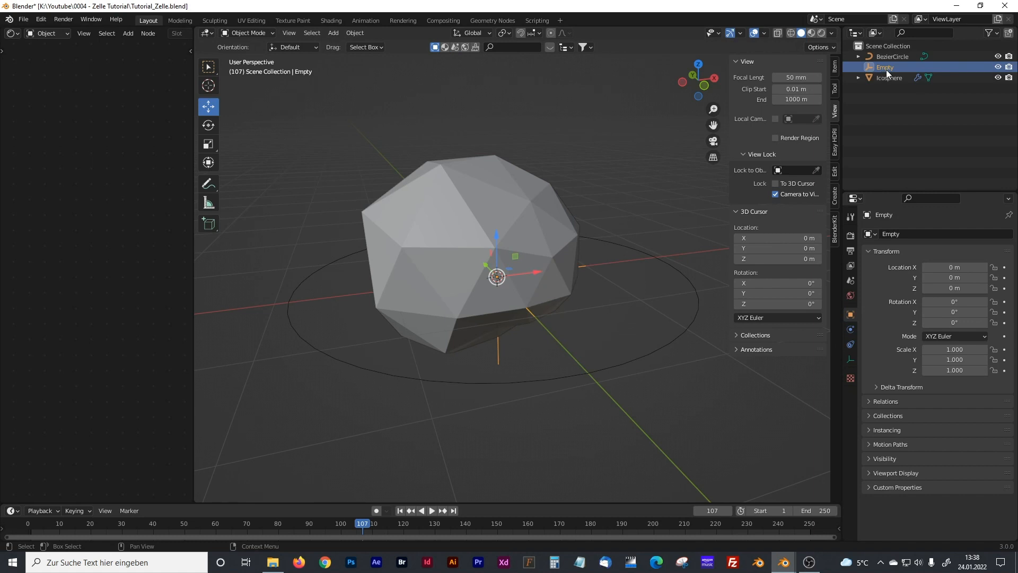
{"action": "left_click", "coordinate": [851, 346]}
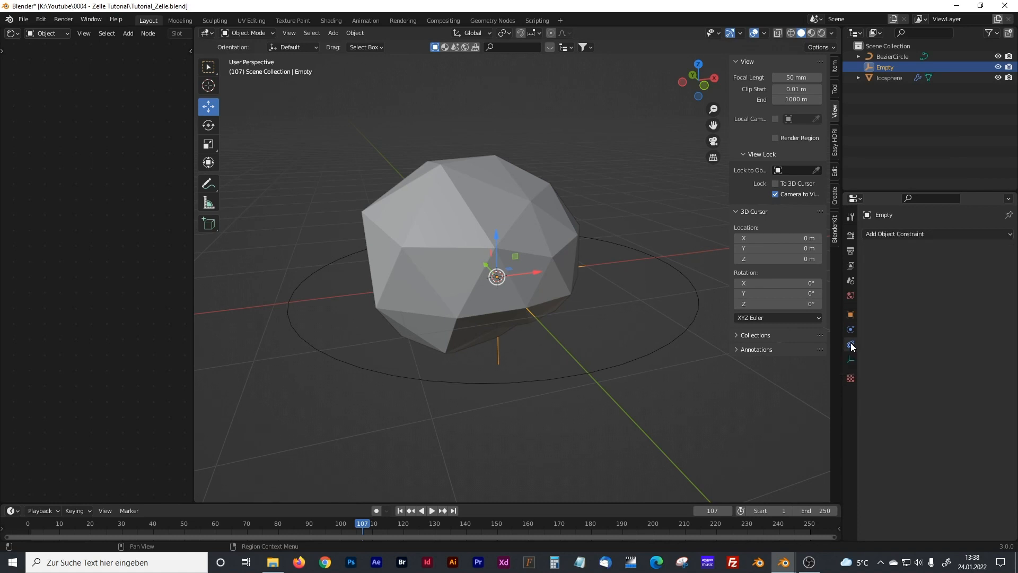
{"action": "left_click", "coordinate": [936, 233]}
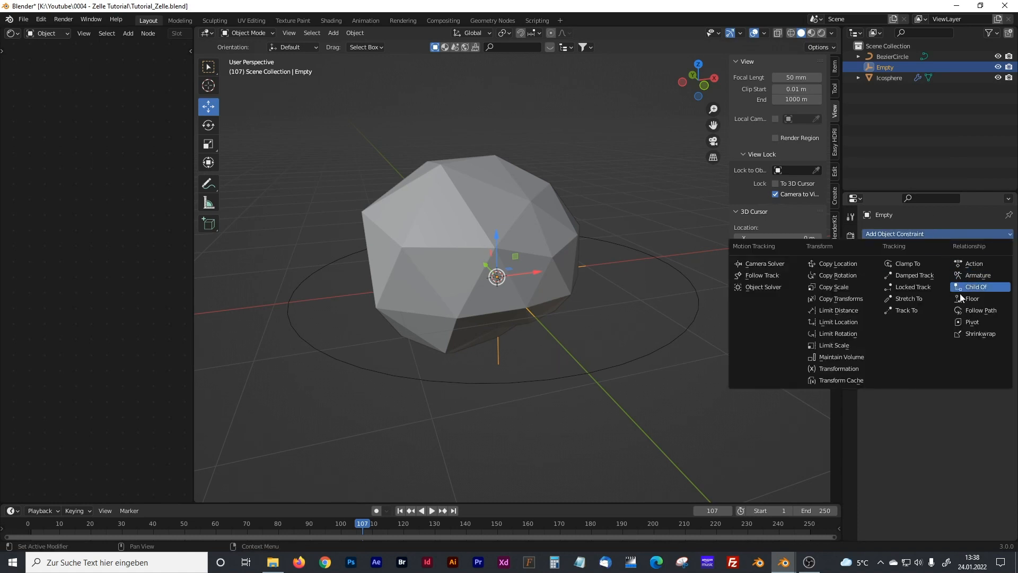
{"action": "left_click", "coordinate": [969, 310]}
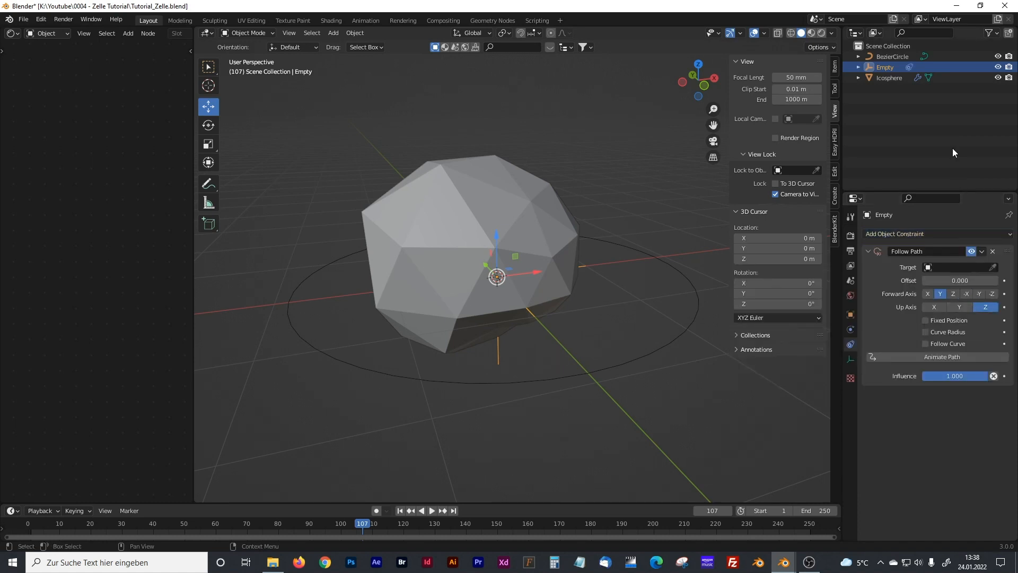
{"action": "left_click", "coordinate": [929, 268]}
{"action": "left_click", "coordinate": [917, 284]}
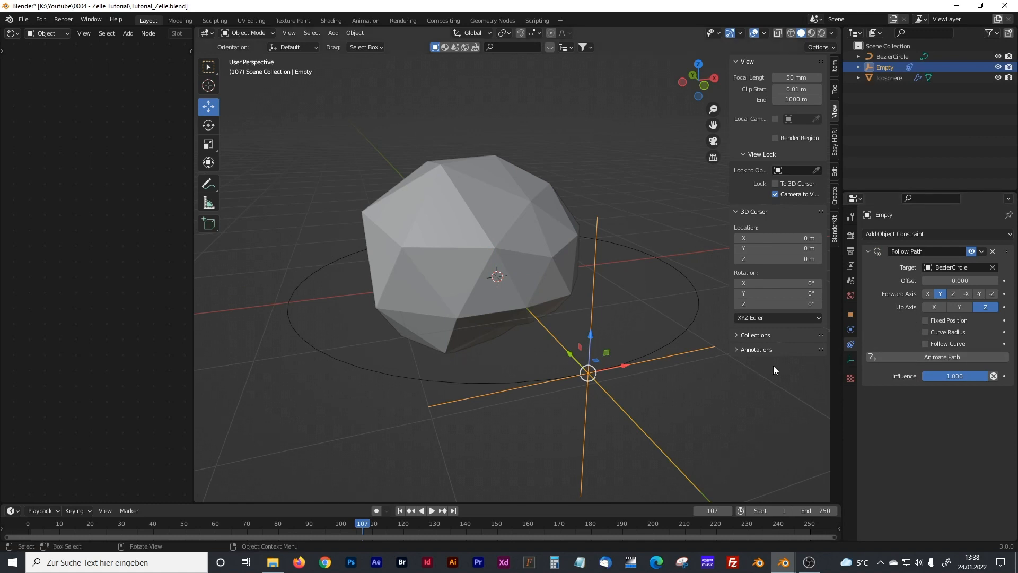
Enlarge the timeline and insert a keyframe for the Follow Path offset of 0 at frame 1.
{"action": "left_click_drag", "start_coordinate": [657, 502], "coordinate": [658, 480]}
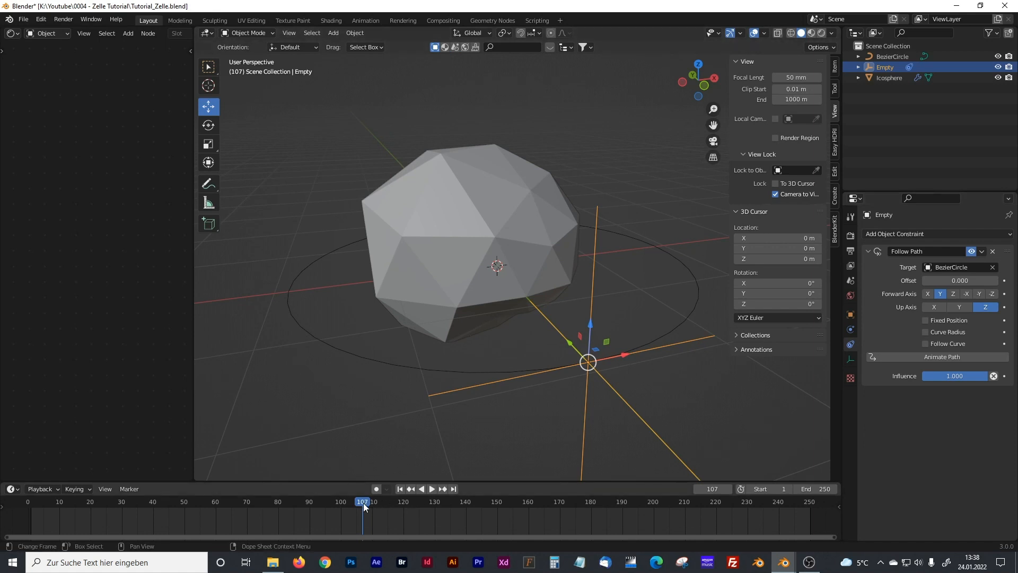
{"action": "left_click", "coordinate": [399, 488]}
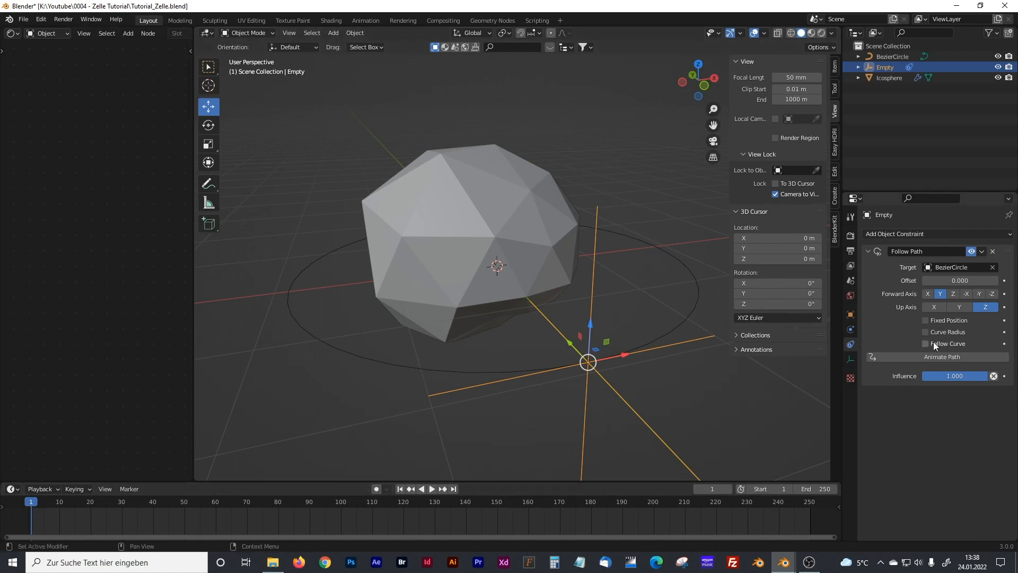
{"action": "right_click", "coordinate": [941, 281]}
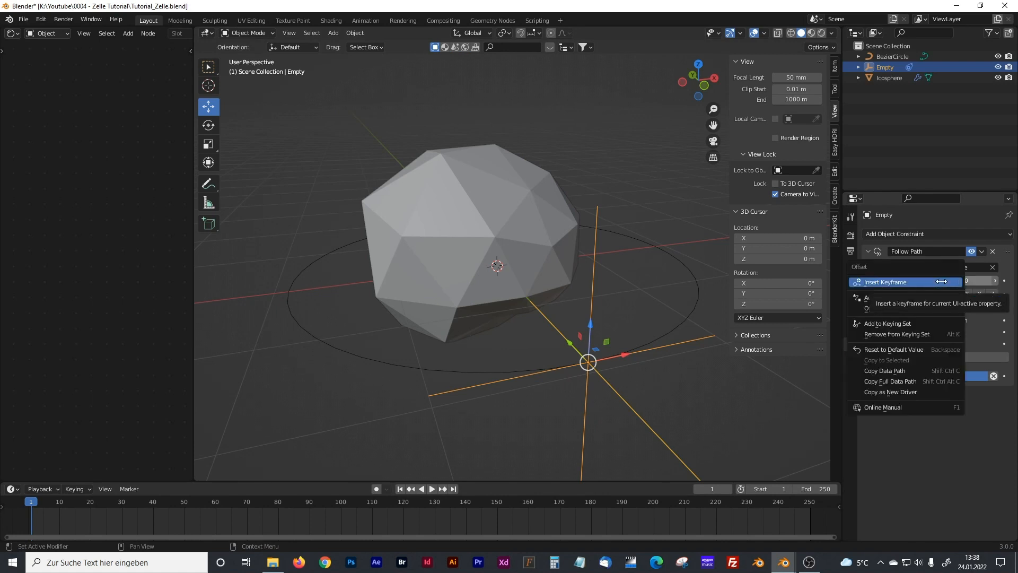
{"action": "left_click", "coordinate": [889, 288]}
Move to frame 251 and insert a second keyframe for the empty's Follow Path offset.
{"action": "key", "text": "space"}
{"action": "left_click_drag", "start_coordinate": [301, 518], "coordinate": [684, 518]}
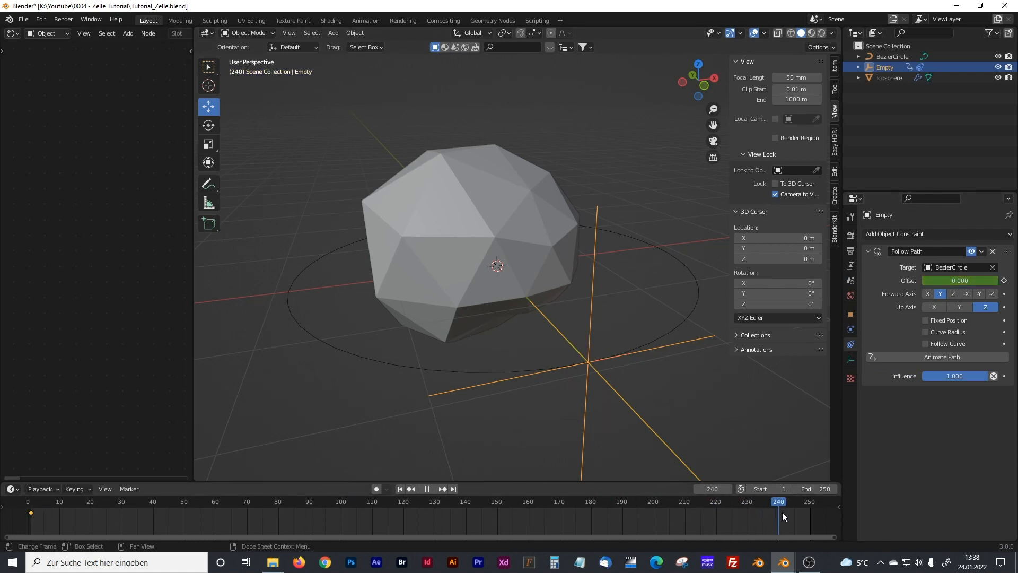
{"action": "left_click_drag", "start_coordinate": [811, 510], "coordinate": [810, 502]}
{"action": "key", "text": "space"}
{"action": "key", "text": "space"}
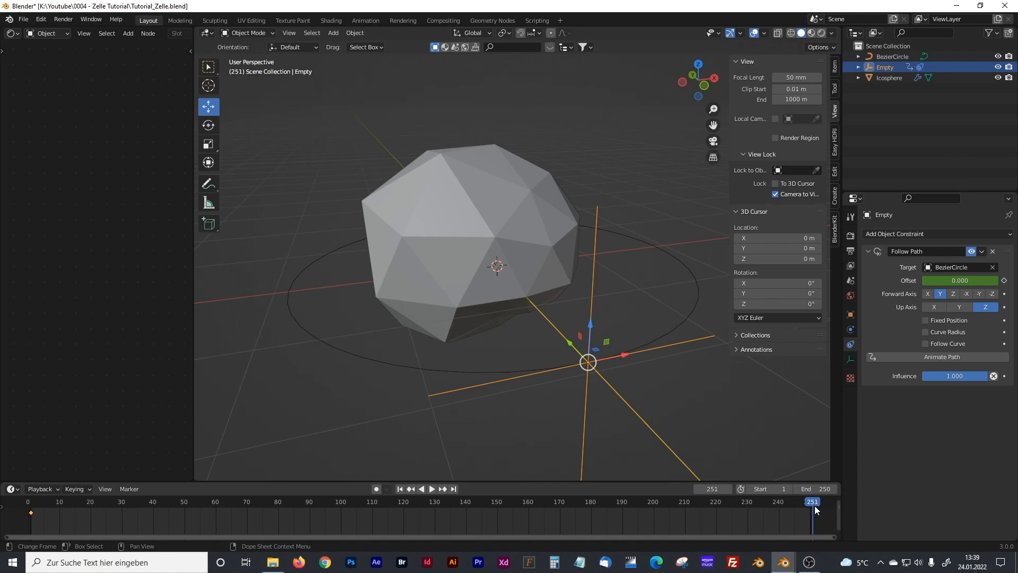
{"action": "left_click_drag", "start_coordinate": [814, 501], "coordinate": [810, 501]}
{"action": "left_click_drag", "start_coordinate": [811, 501], "coordinate": [813, 504]}
{"action": "right_click", "coordinate": [954, 281]}
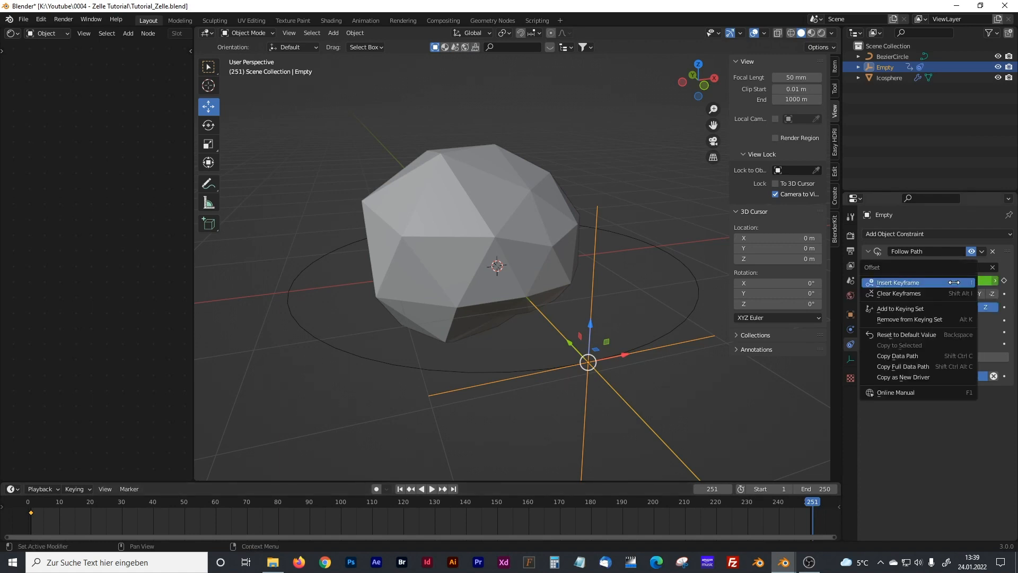
{"action": "left_click", "coordinate": [908, 281]}
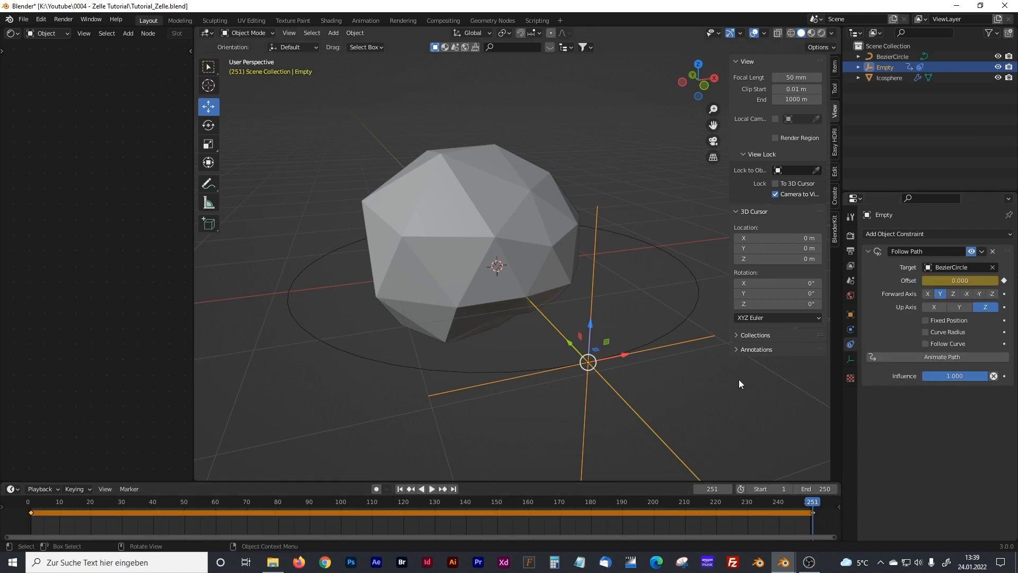
Set the Follow Path offset to 100 at frame 251, replace its keyframe, and scrub back to frame 187 to check the motion.
{"action": "left_click", "coordinate": [960, 281]}
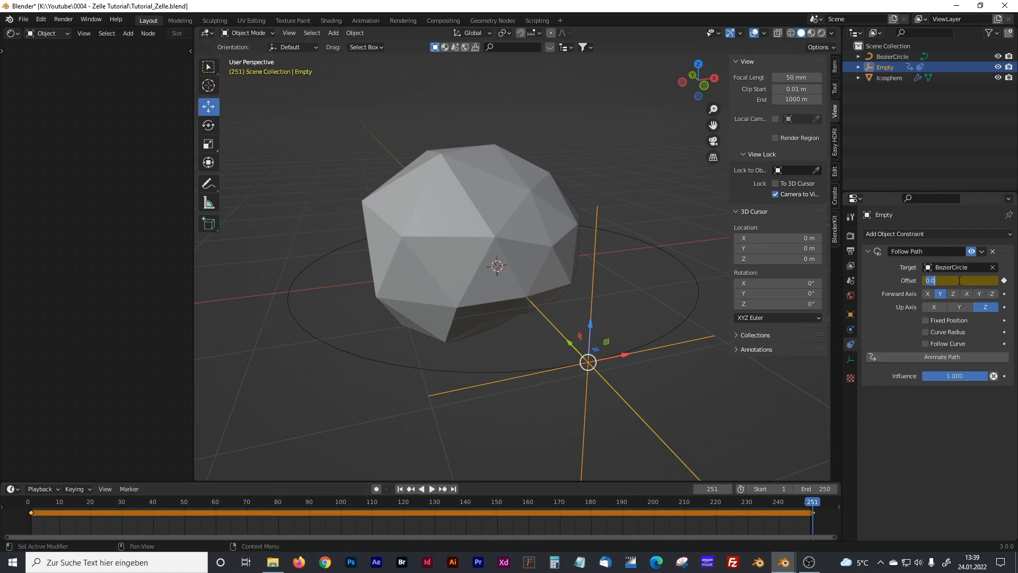
{"action": "type", "text": "100"}
{"action": "key", "text": "Return"}
{"action": "right_click", "coordinate": [922, 281]}
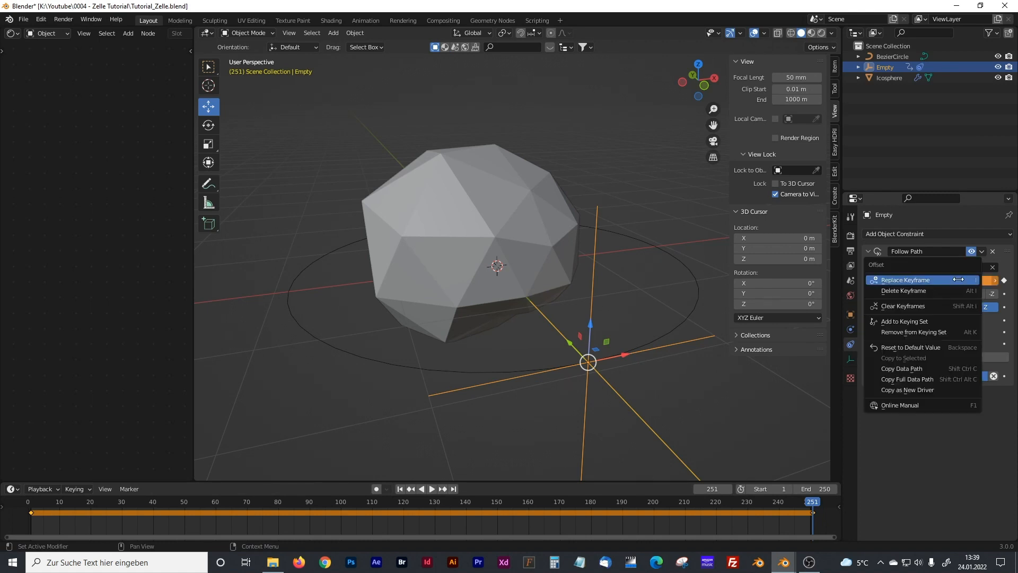
{"action": "left_click", "coordinate": [911, 281]}
{"action": "left_click_drag", "start_coordinate": [812, 501], "coordinate": [614, 503]}
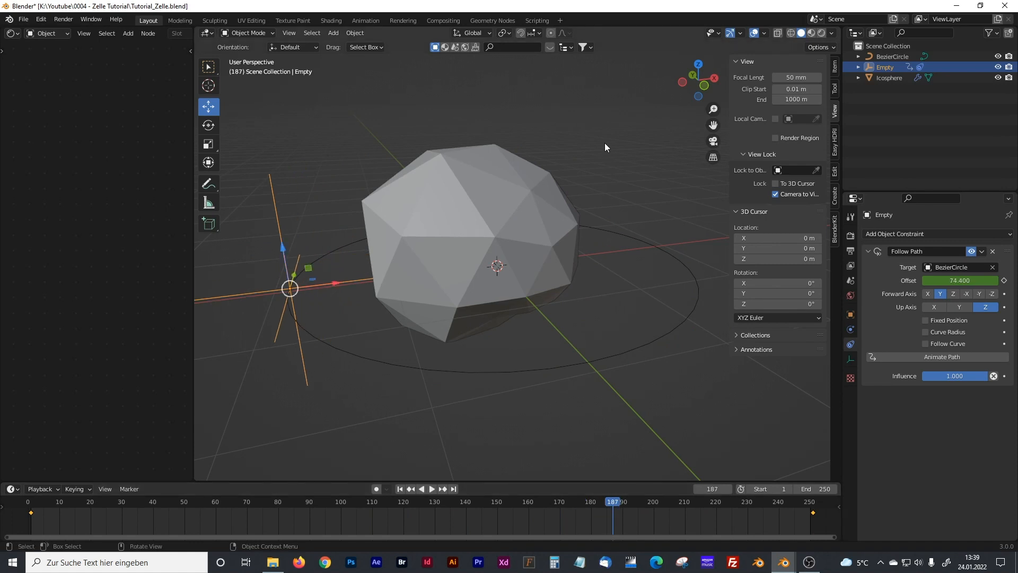
Set the icosphere's Displace modifier texture coordinates to Object, using Empty as the coordinate object.
{"action": "left_click", "coordinate": [507, 177]}
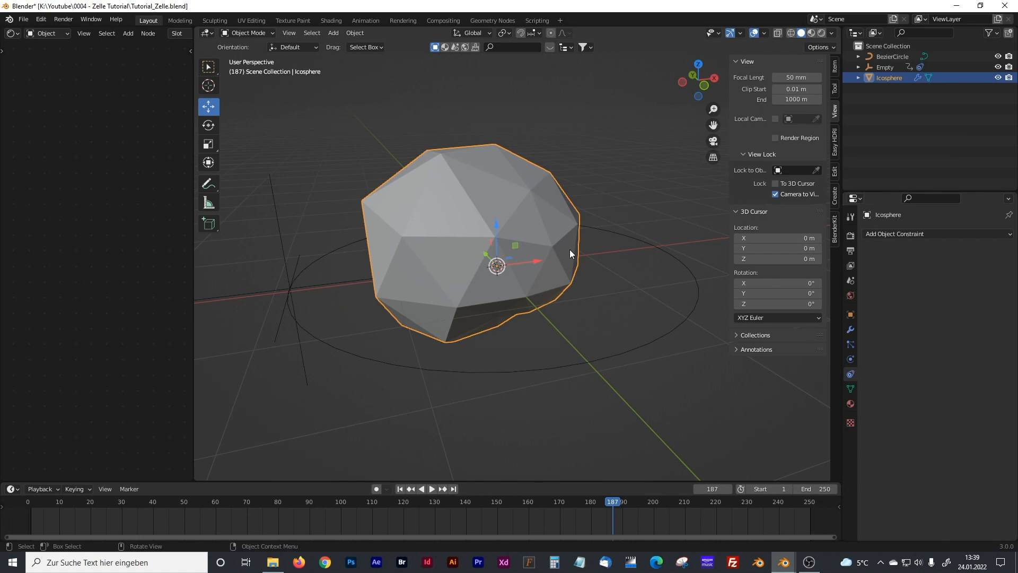
{"action": "left_click", "coordinate": [850, 329]}
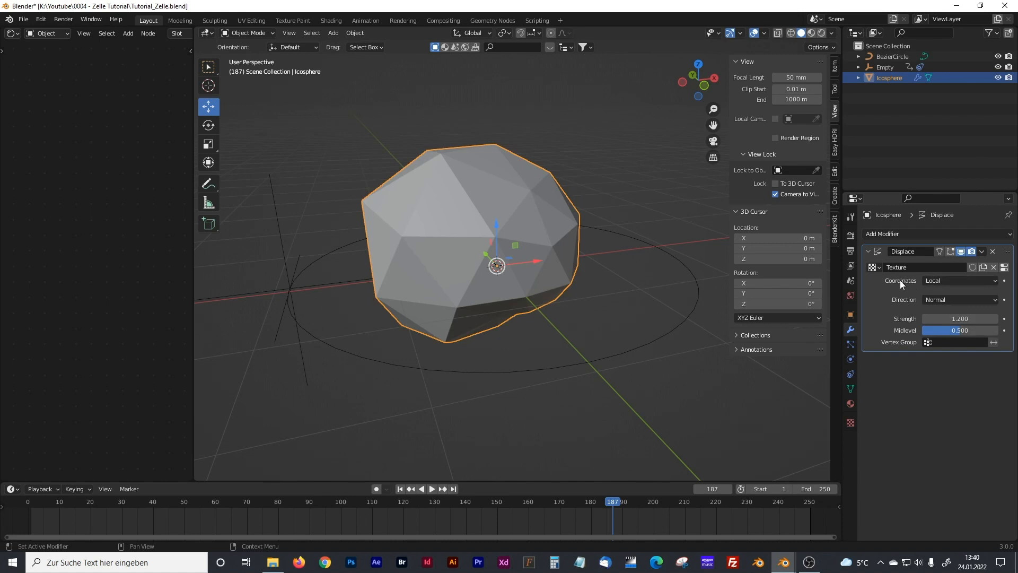
{"action": "left_click", "coordinate": [936, 279]}
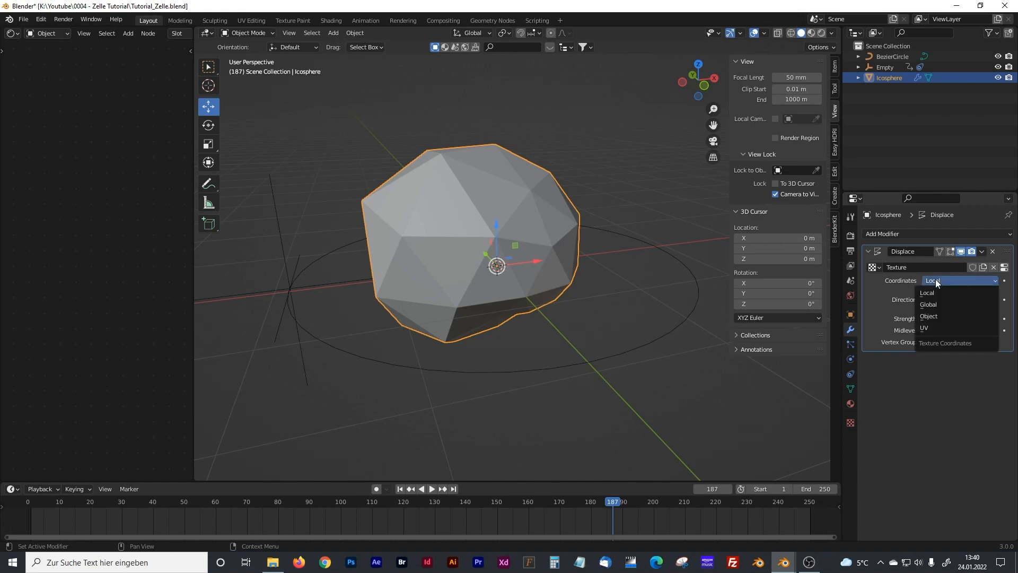
{"action": "left_click", "coordinate": [928, 316]}
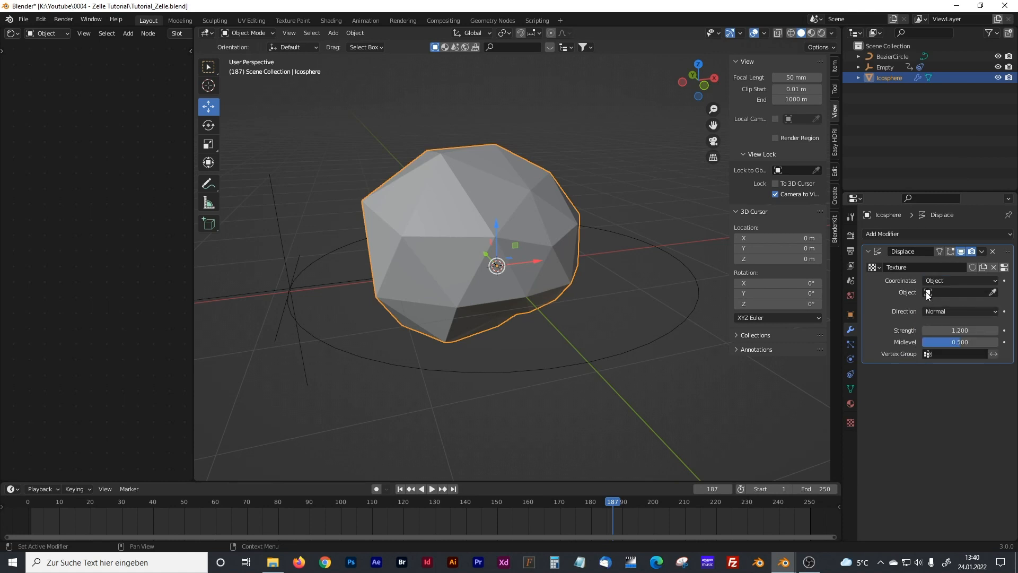
{"action": "left_click", "coordinate": [927, 292]}
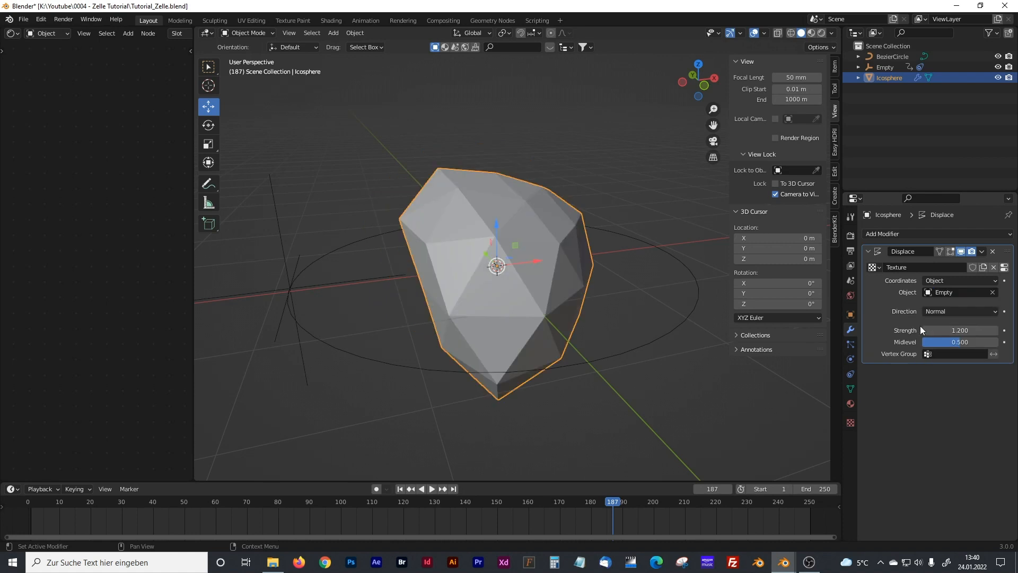
Scrub the timeline back to frame 38 to preview how the icosphere deforms.
{"action": "left_click", "coordinate": [601, 501]}
{"action": "key", "text": "space"}
{"action": "left_click_drag", "start_coordinate": [601, 502], "coordinate": [147, 506]}
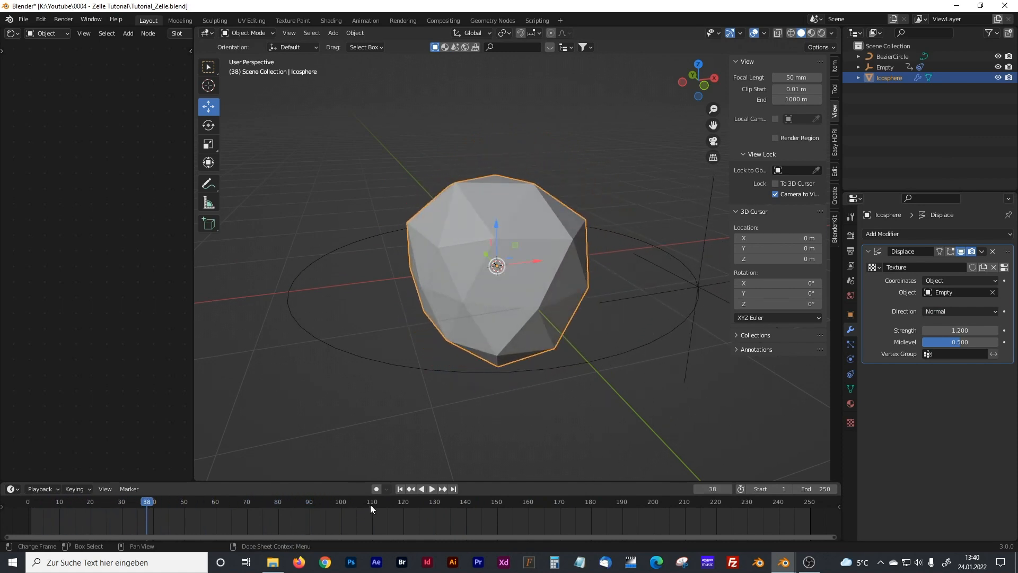
Compare the icosphere's shape at frames 1 and 250 by switching between the animation's start and end.
{"action": "left_click", "coordinate": [402, 488]}
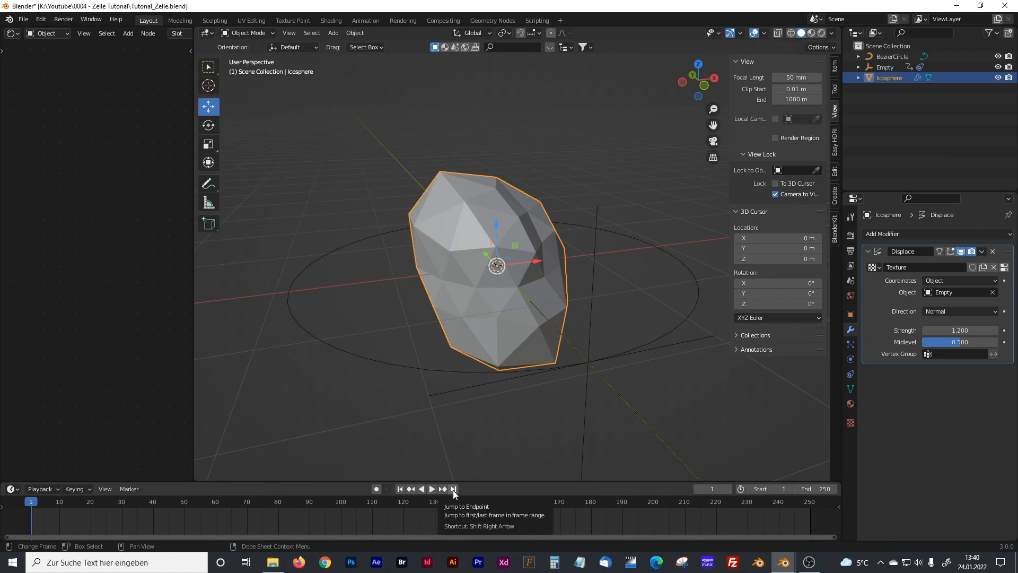
{"action": "left_click", "coordinate": [453, 489]}
{"action": "left_click", "coordinate": [400, 488]}
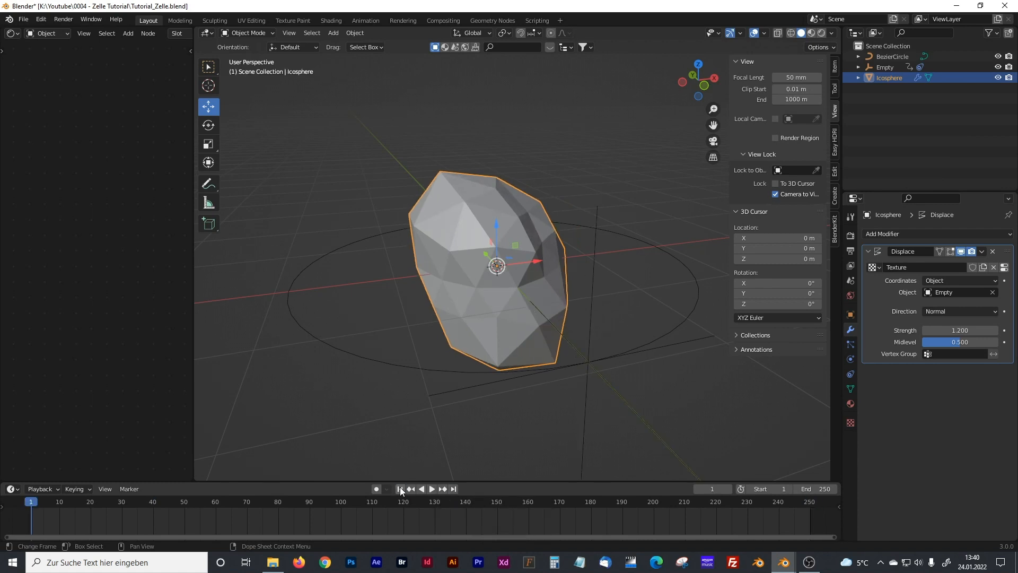
{"action": "left_click", "coordinate": [452, 487]}
{"action": "left_click", "coordinate": [400, 488]}
{"action": "left_click", "coordinate": [454, 488]}
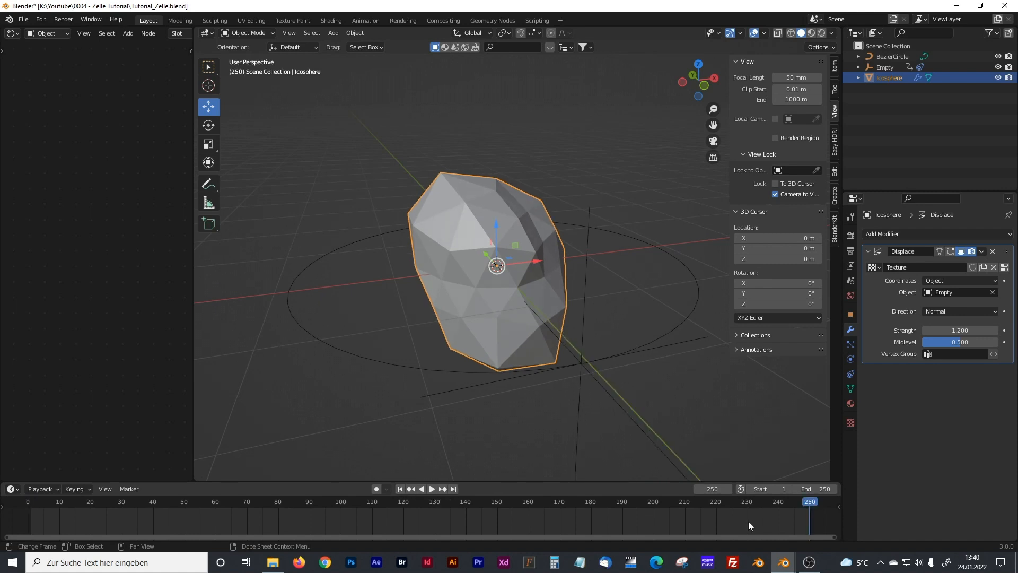
Scrub back to frame 133 and play the animation from frame 1 to check the deformation.
{"action": "left_click_drag", "start_coordinate": [812, 503], "coordinate": [444, 527]}
{"action": "key", "text": "space"}
{"action": "key", "text": "space"}
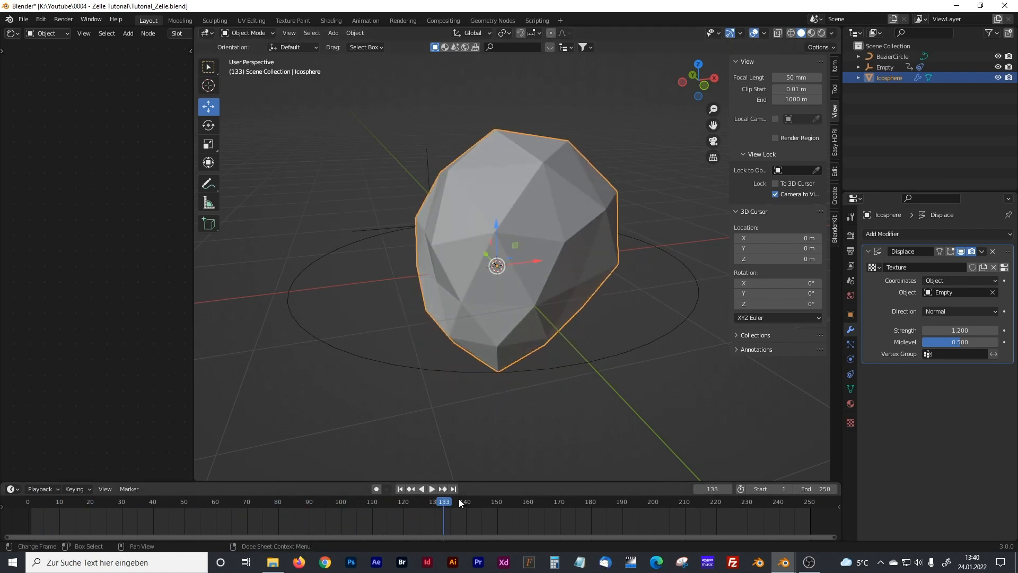
{"action": "left_click", "coordinate": [400, 489]}
{"action": "left_click", "coordinate": [429, 488]}
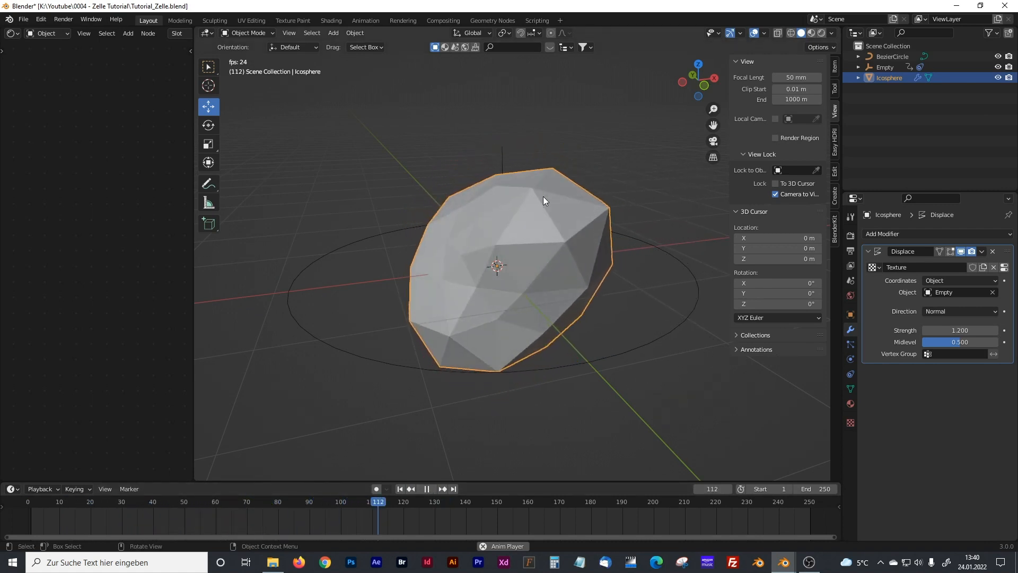
{"action": "left_click", "coordinate": [427, 489]}
Rename the empty as Core Displacement Control.
{"action": "left_click", "coordinate": [893, 67]}
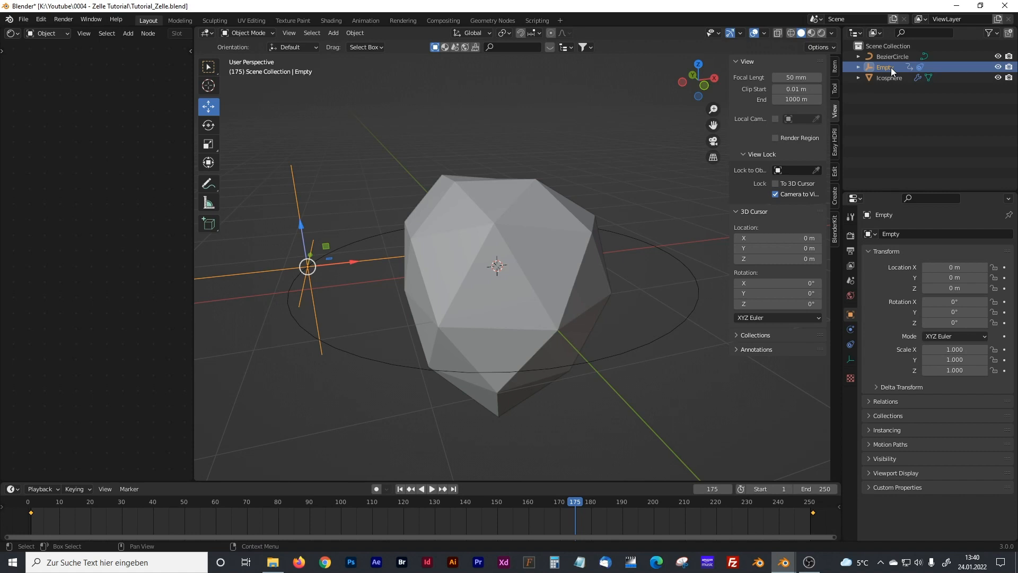
{"action": "double_click", "coordinate": [891, 68]}
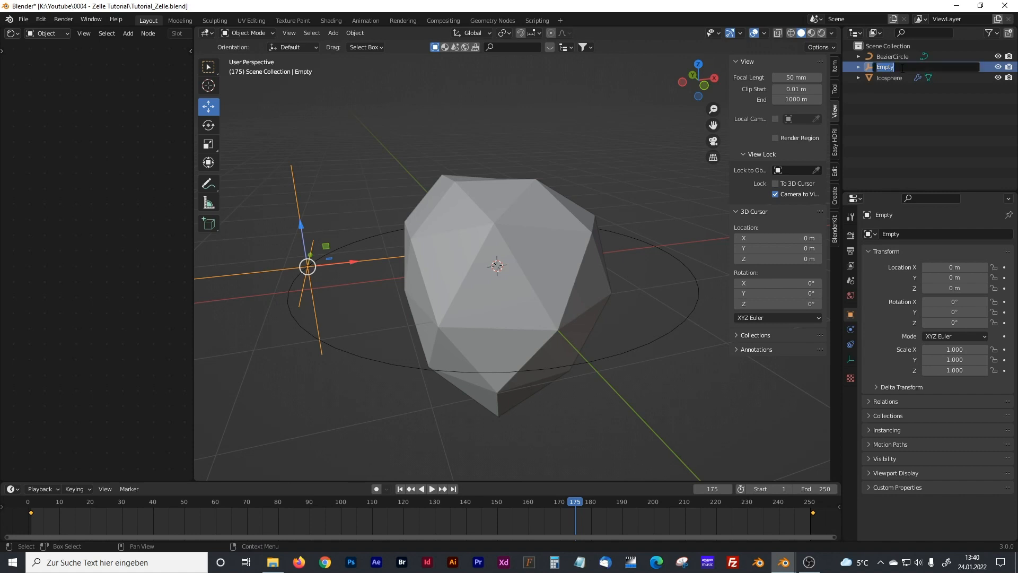
{"action": "type", "text": "Core Deisp acement Control"}
{"action": "key", "text": "Return"}
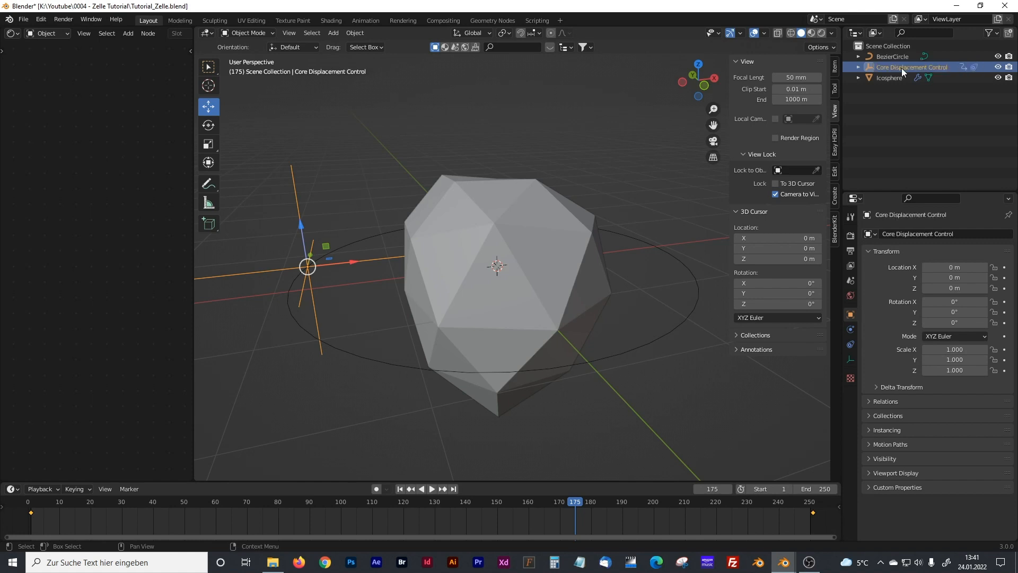
Rename the Bezier circle as Core Circle Control.
{"action": "double_click", "coordinate": [889, 56]}
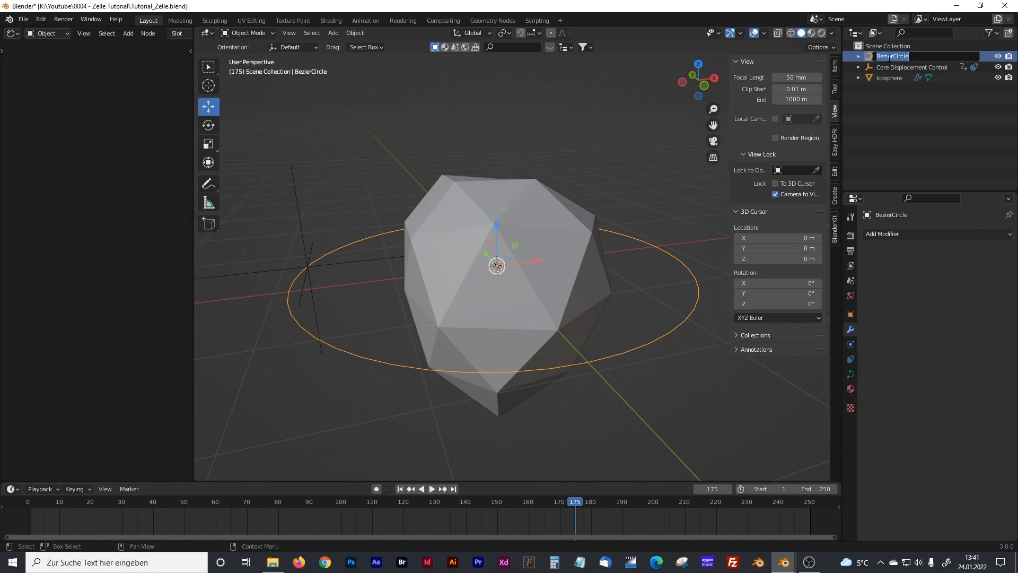
{"action": "type", "text": "Core Circle Control"}
{"action": "key", "text": "Return"}
Lower the Follow Path influence of Core Displacement Control to 0.333 and play the animation from frame 1.
{"action": "left_click", "coordinate": [889, 68]}
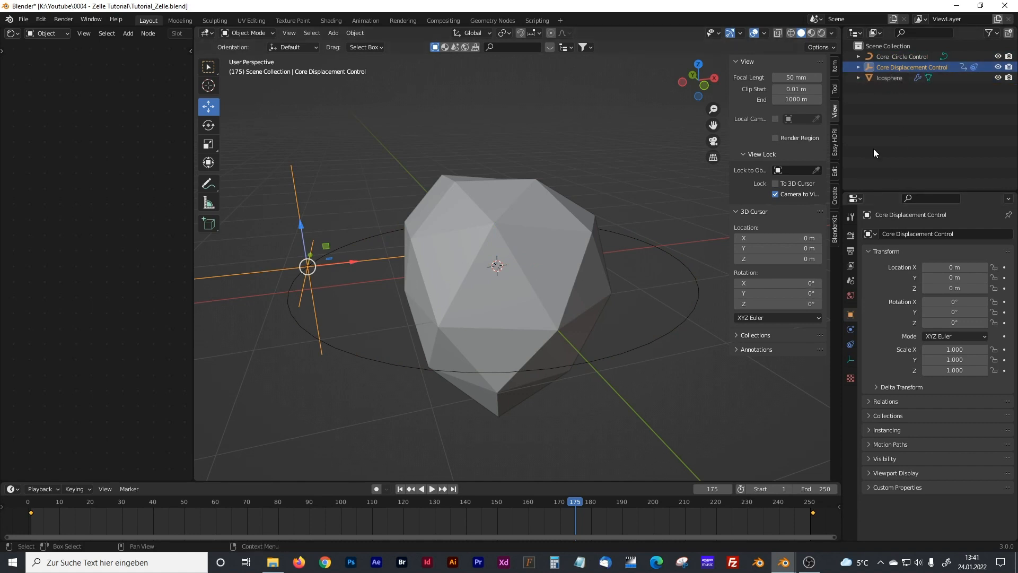
{"action": "left_click", "coordinate": [851, 344]}
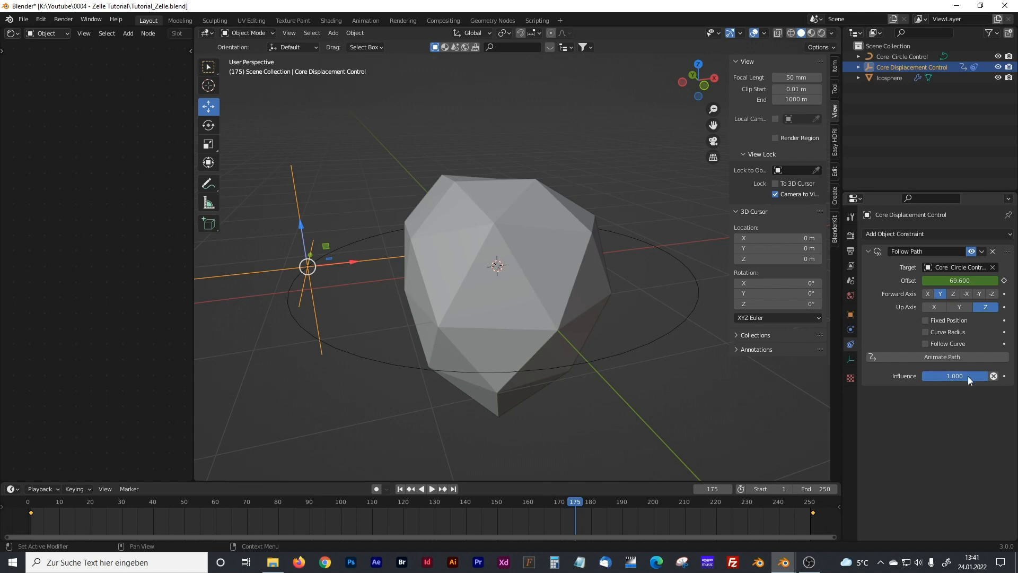
{"action": "left_click_drag", "start_coordinate": [968, 376], "coordinate": [925, 376]}
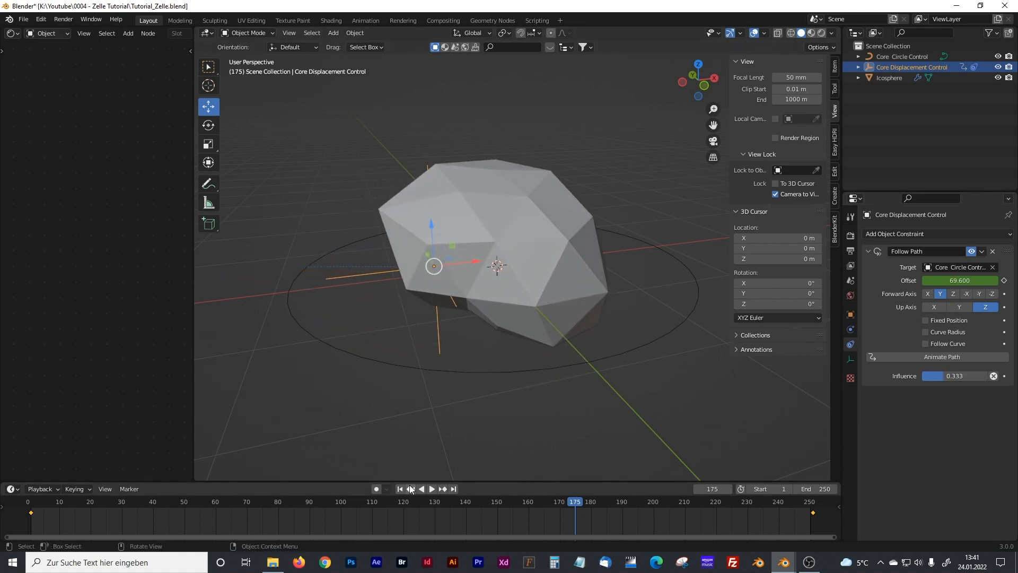
{"action": "left_click", "coordinate": [400, 488]}
{"action": "left_click", "coordinate": [432, 488]}
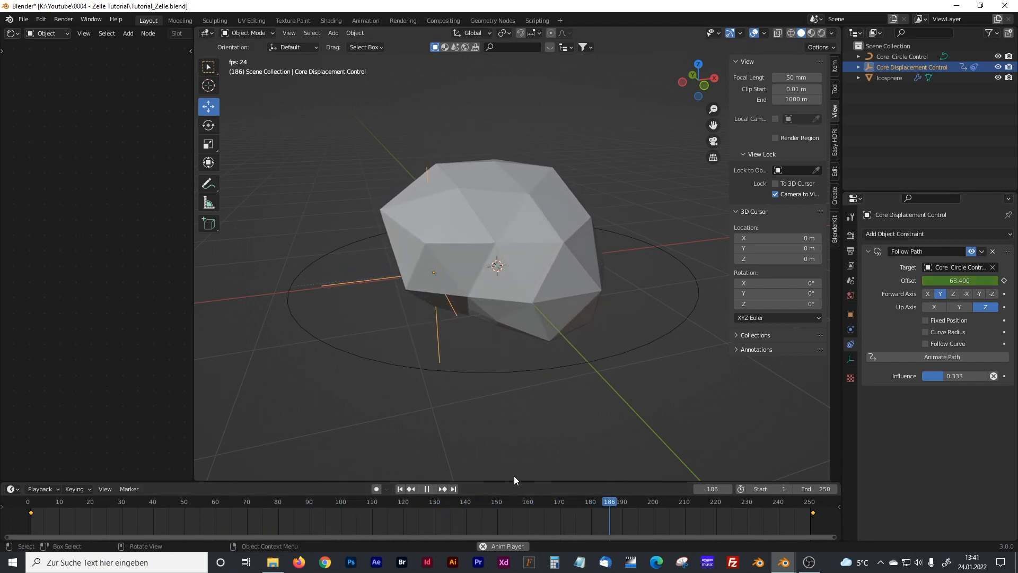
{"action": "left_click", "coordinate": [427, 488]}
Set the Follow Path influence back to 1, scrub to frame 57 and play the animation from there.
{"action": "left_click_drag", "start_coordinate": [944, 376], "coordinate": [990, 375]}
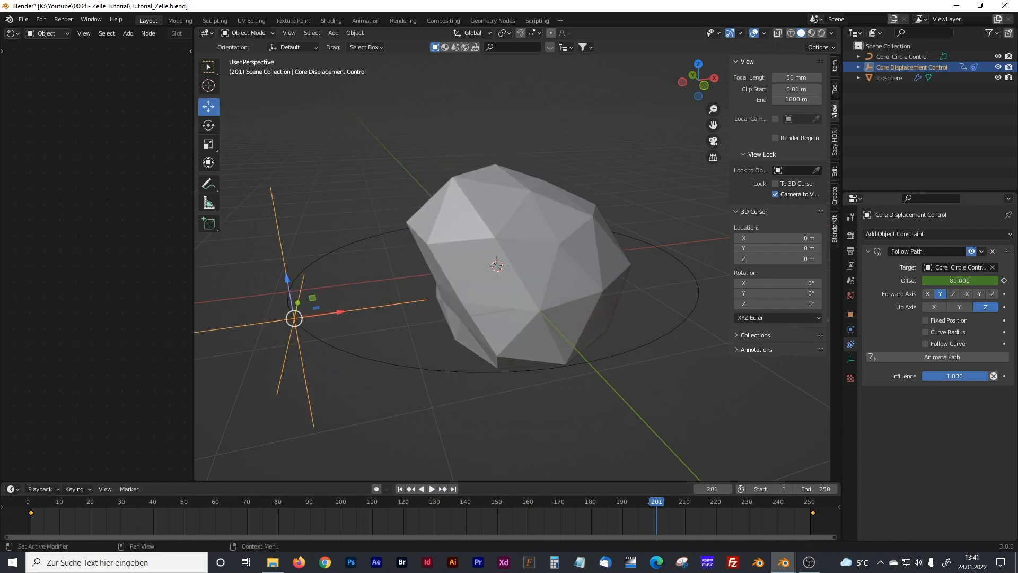
{"action": "left_click_drag", "start_coordinate": [670, 505], "coordinate": [207, 503]}
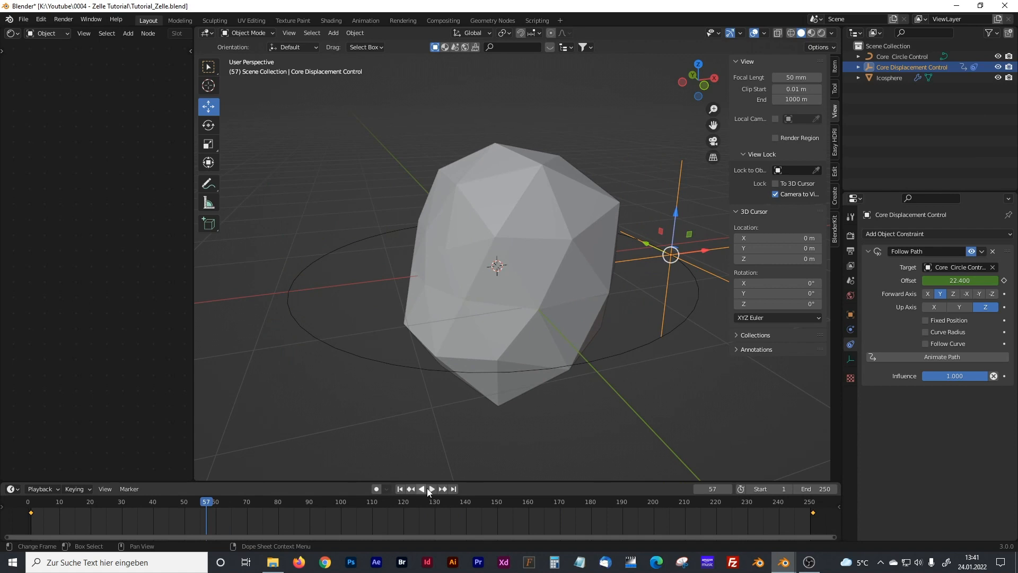
{"action": "left_click", "coordinate": [431, 488]}
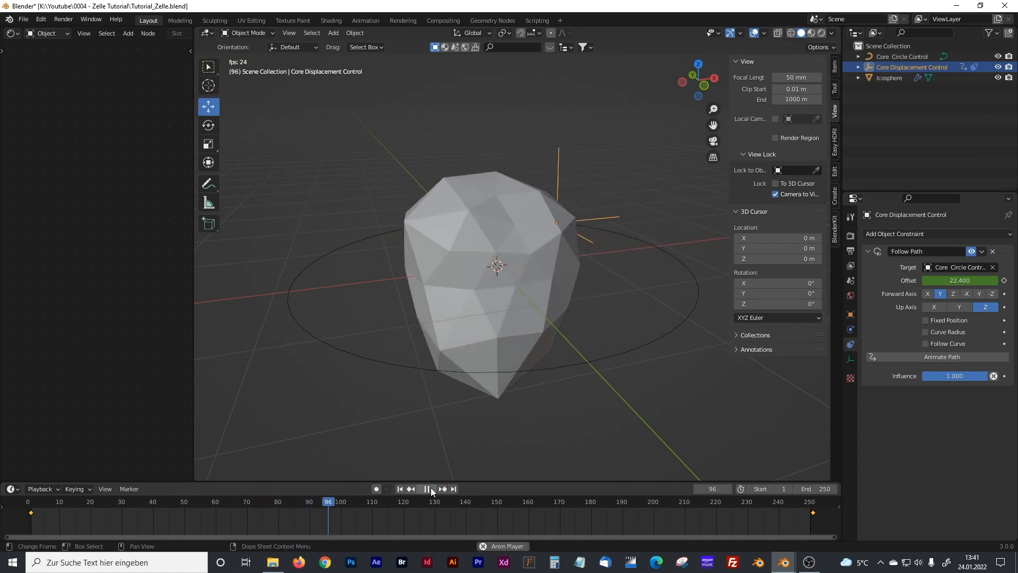
{"action": "left_click", "coordinate": [430, 488]}
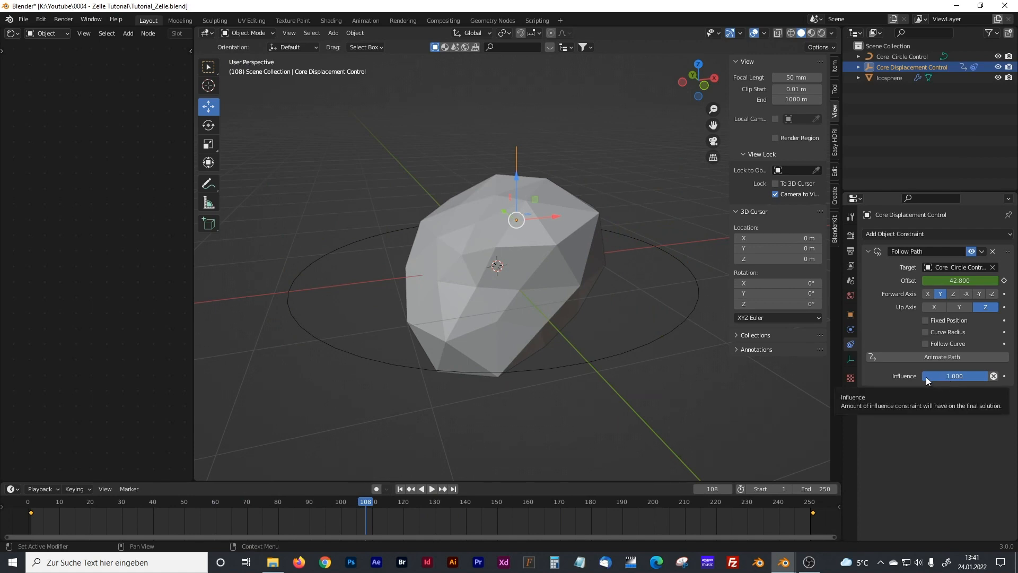
Apply smooth shading to the displaced icosphere and keep it selected.
{"action": "left_click", "coordinate": [621, 164]}
{"action": "left_click", "coordinate": [558, 211]}
{"action": "left_click", "coordinate": [629, 161]}
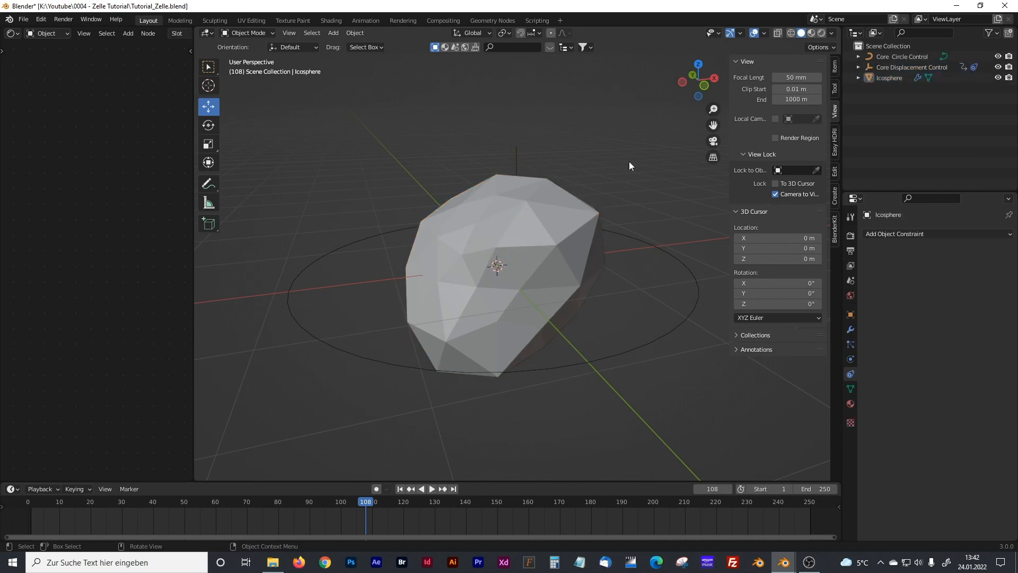
{"action": "key", "text": "ctrl+z"}
{"action": "right_click", "coordinate": [544, 238]}
{"action": "left_click", "coordinate": [543, 236]}
{"action": "left_click", "coordinate": [590, 153]}
{"action": "key", "text": "ctrl+z"}
Add a Subdivision Surface modifier to the icosphere below its Displace modifier.
{"action": "left_click", "coordinate": [850, 329]}
{"action": "left_click", "coordinate": [883, 235]}
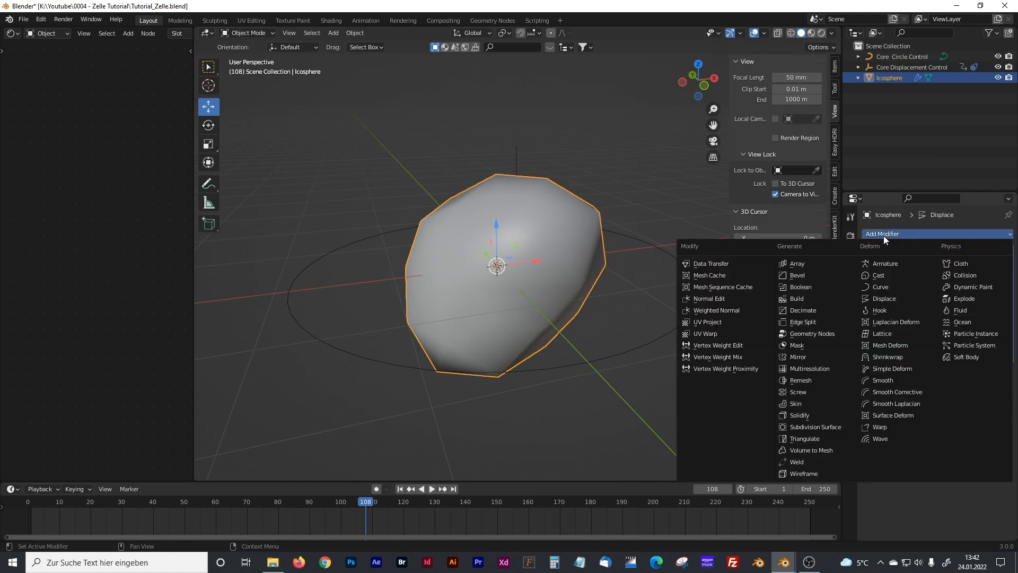
{"action": "left_click", "coordinate": [804, 427]}
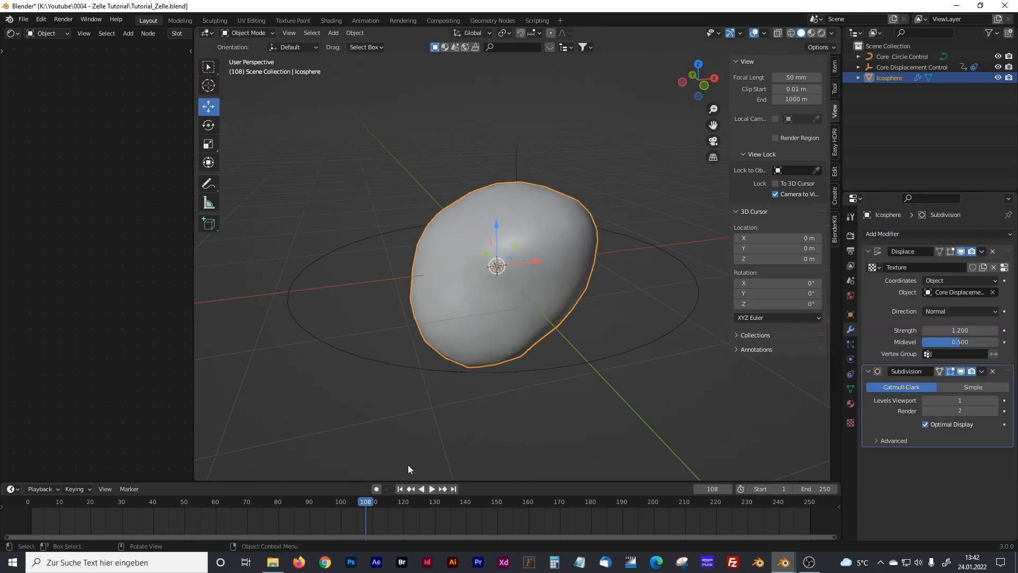
Scrub the timeline to frame 77 and inspect the smoothed icosphere from another angle.
{"action": "key", "text": "space"}
{"action": "left_click_drag", "start_coordinate": [463, 511], "coordinate": [269, 507]}
{"action": "left_click", "coordinate": [558, 419]}
{"action": "scroll", "coordinate": [583, 340], "scroll_direction": "down", "scroll_amount": 3}
{"action": "middle_click_drag", "start_coordinate": [582, 342], "coordinate": [559, 323]}
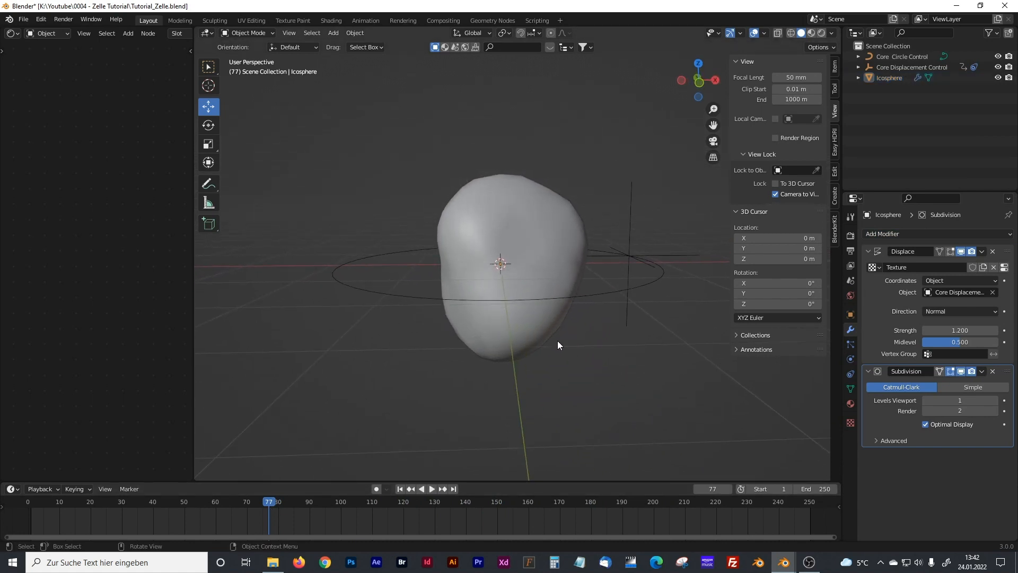
Add a second icosphere mesh at the world origin.
{"action": "key", "text": "shift+a"}
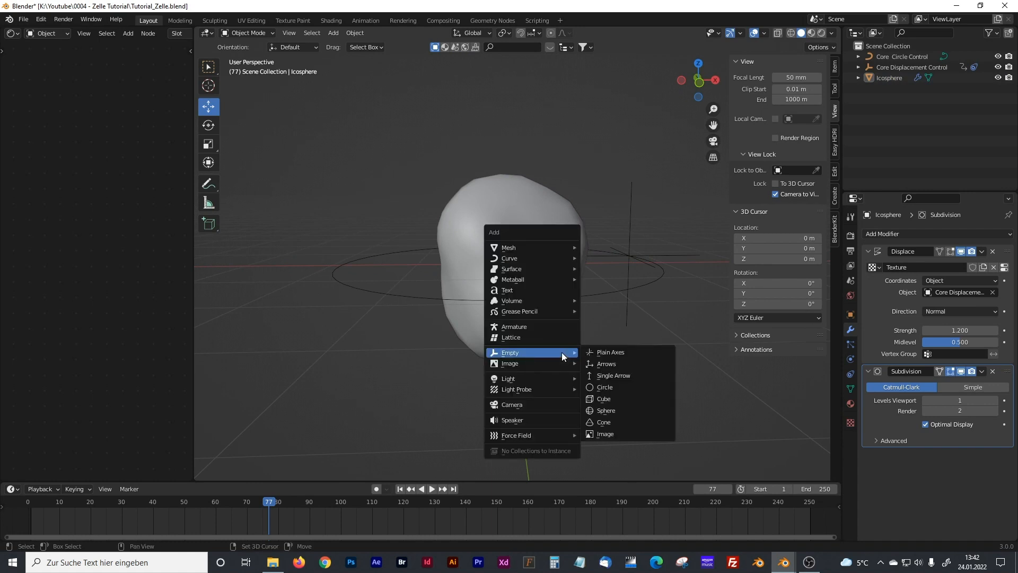
{"action": "mouse_move", "coordinate": [530, 247]}
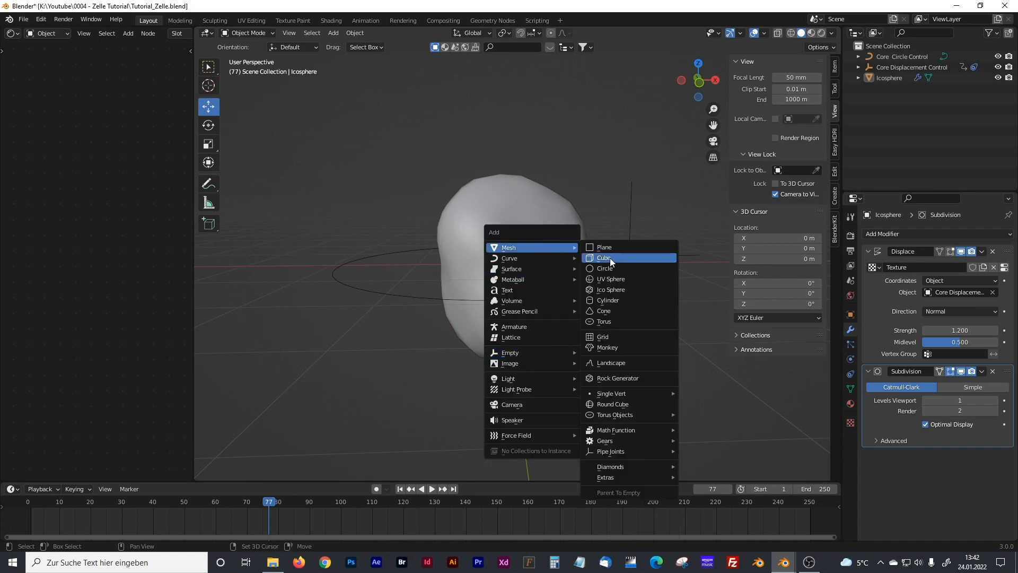
{"action": "left_click", "coordinate": [611, 290]}
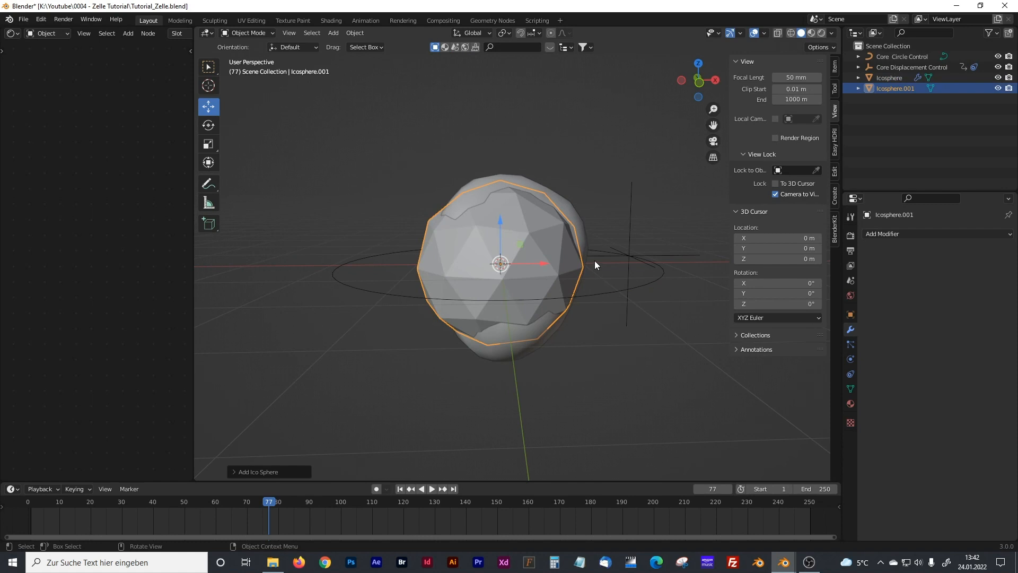
Scale the new icosphere up uniformly so it encloses the displaced core, and apply all its transforms.
{"action": "key", "text": "s"}
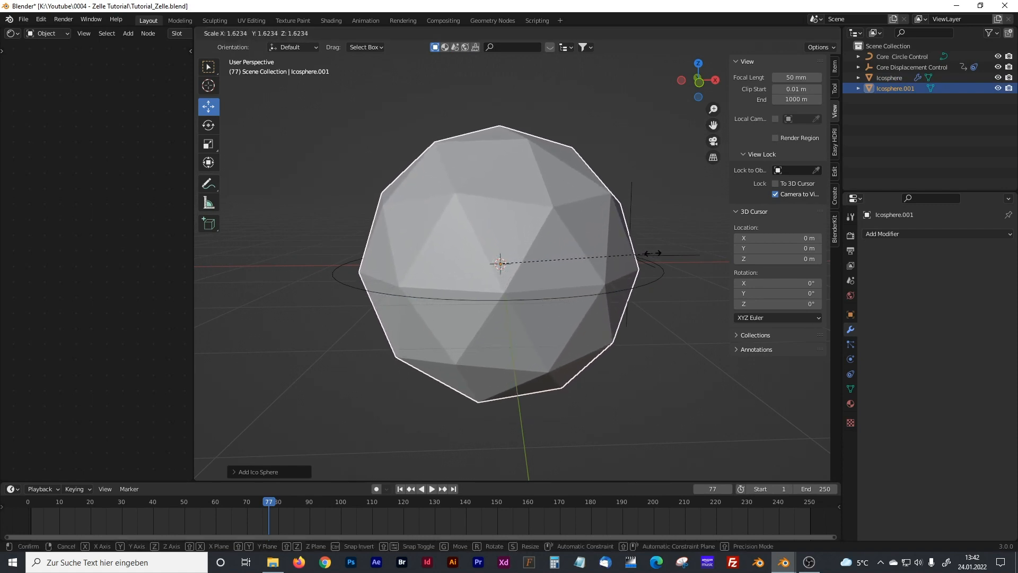
{"action": "left_click", "coordinate": [657, 247]}
{"action": "key", "text": "ctrl+a"}
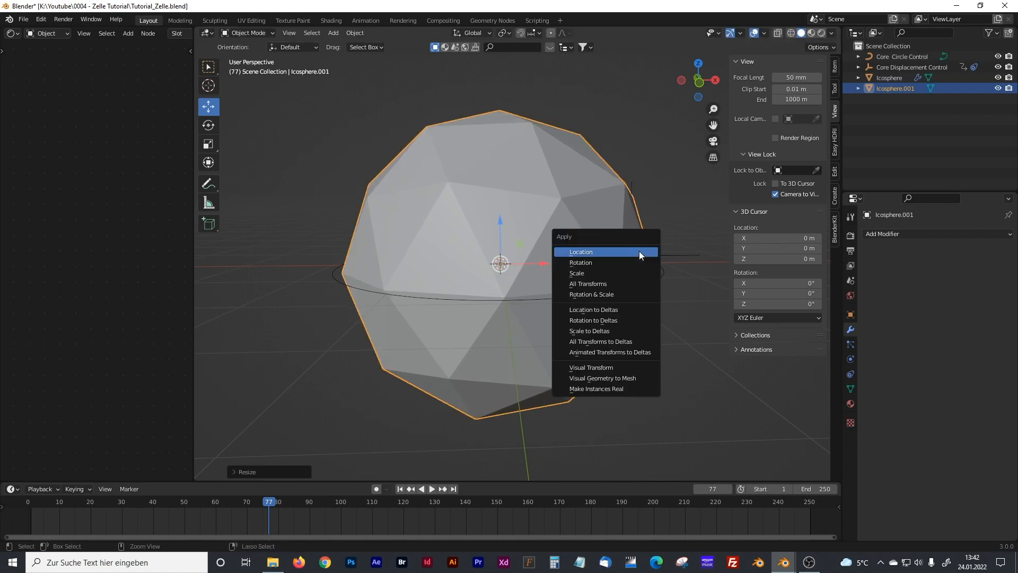
{"action": "left_click", "coordinate": [587, 283]}
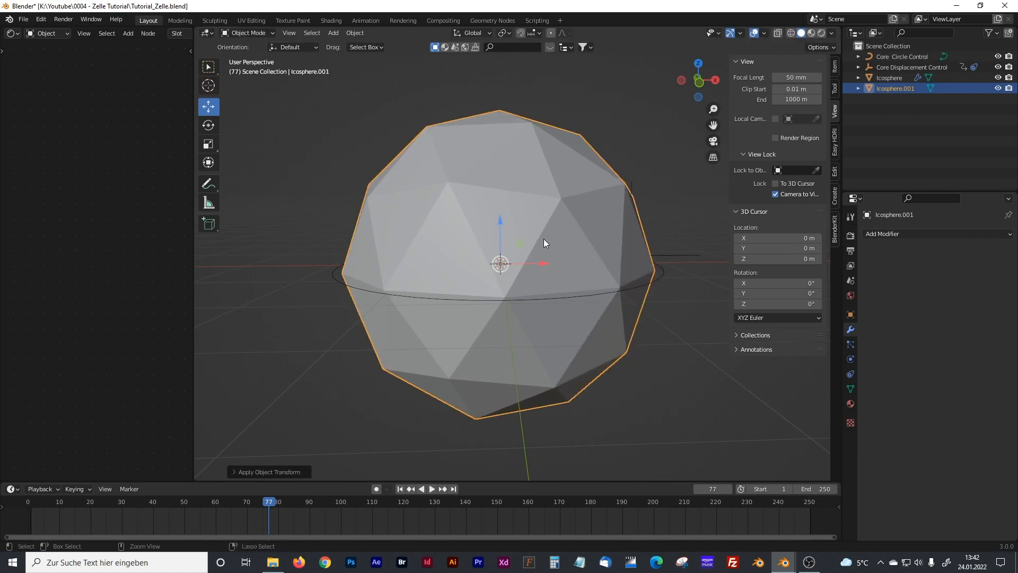
Set the origin of the large outer icosphere and keep that sphere selected.
{"action": "left_click", "coordinate": [355, 33]}
{"action": "mouse_move", "coordinate": [366, 57]}
{"action": "left_click", "coordinate": [486, 65]}
{"action": "mouse_move", "coordinate": [584, 145]}
{"action": "middle_mouse_down"}
{"action": "mouse_move", "coordinate": [597, 169]}
{"action": "mouse_move", "coordinate": [586, 154]}
{"action": "middle_mouse_up"}
{"action": "left_click", "coordinate": [605, 117]}
{"action": "left_click", "coordinate": [540, 202]}
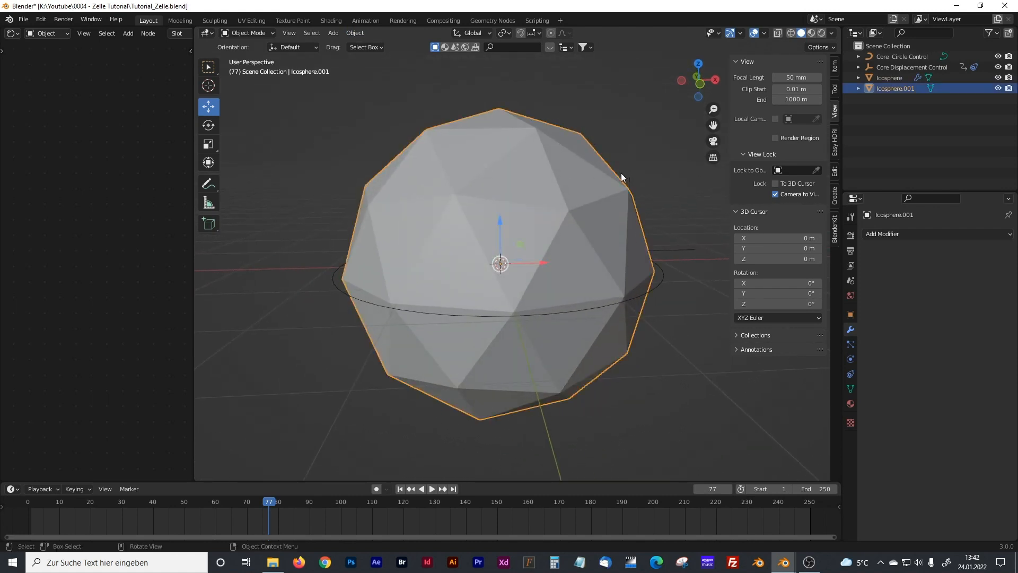
Rename the inner displaced icosphere to Core and the large outer icosphere to Membrane.
{"action": "left_click", "coordinate": [889, 130]}
{"action": "left_click", "coordinate": [881, 77]}
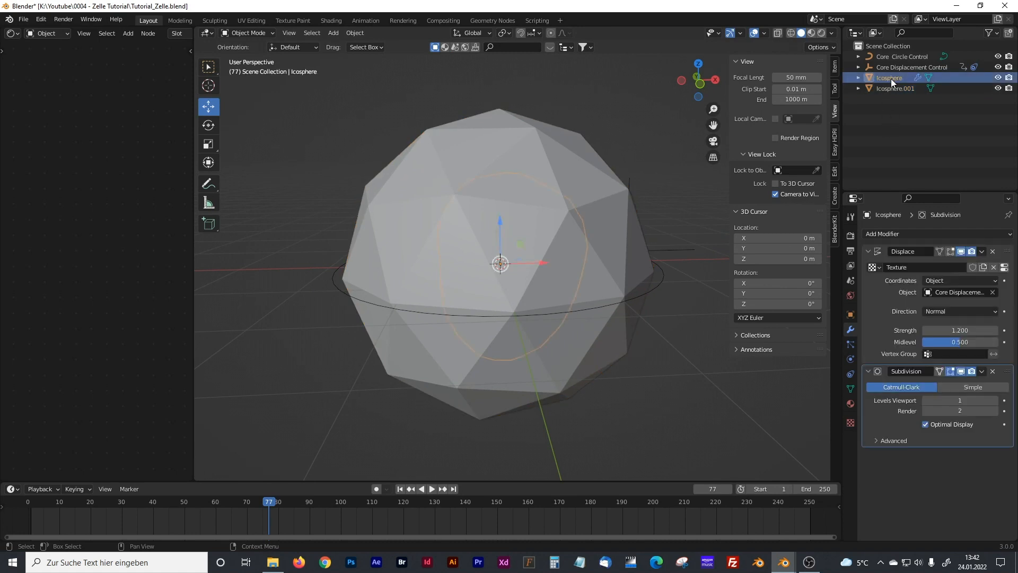
{"action": "double_click", "coordinate": [891, 78]}
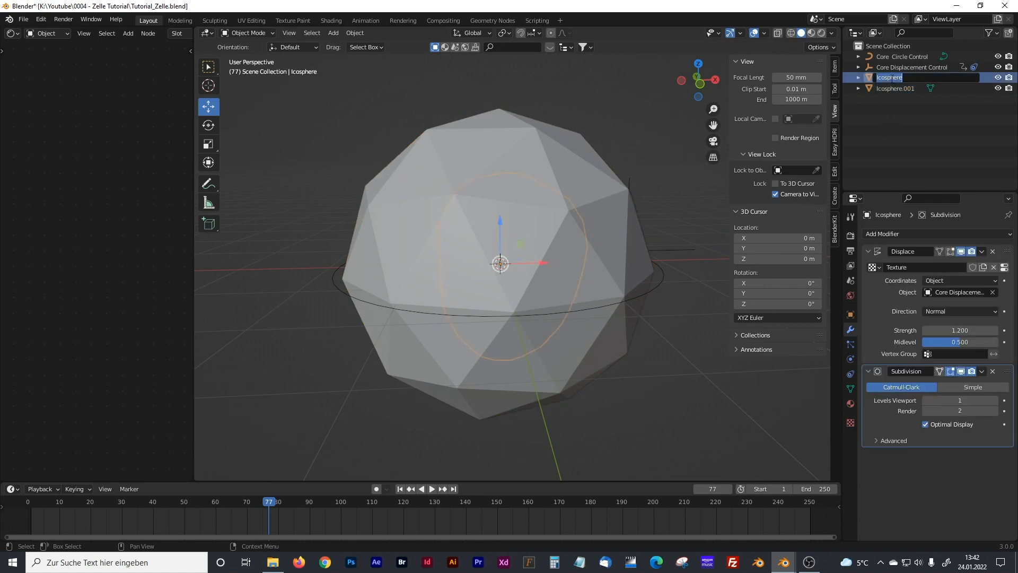
{"action": "type", "text": "Core"}
{"action": "key", "text": "Return"}
{"action": "double_click", "coordinate": [893, 89]}
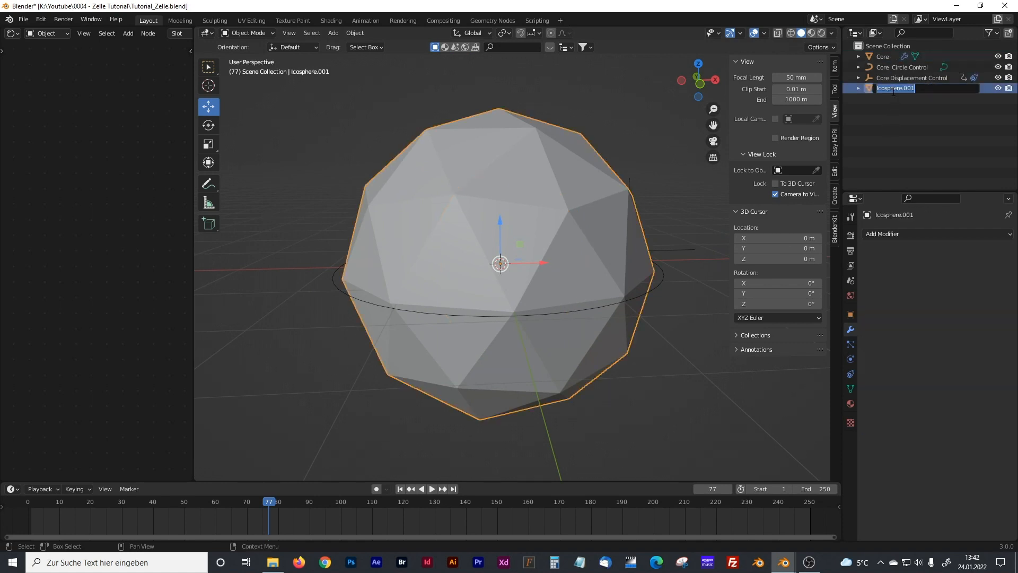
{"action": "type", "text": "Membrane"}
{"action": "key", "text": "Return"}
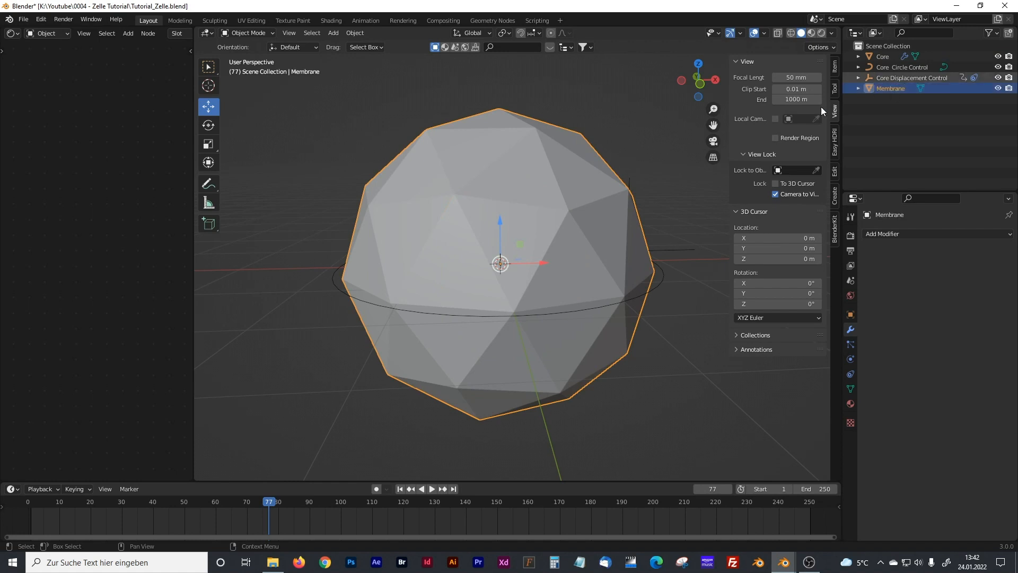
Add a Bezier circle at the world origin and scale it up by about 2.41 so it surrounds the Membrane sphere.
{"action": "left_click", "coordinate": [623, 155]}
{"action": "key", "text": "shift"}
{"action": "key", "text": "shift+a"}
{"action": "mouse_move", "coordinate": [585, 164]}
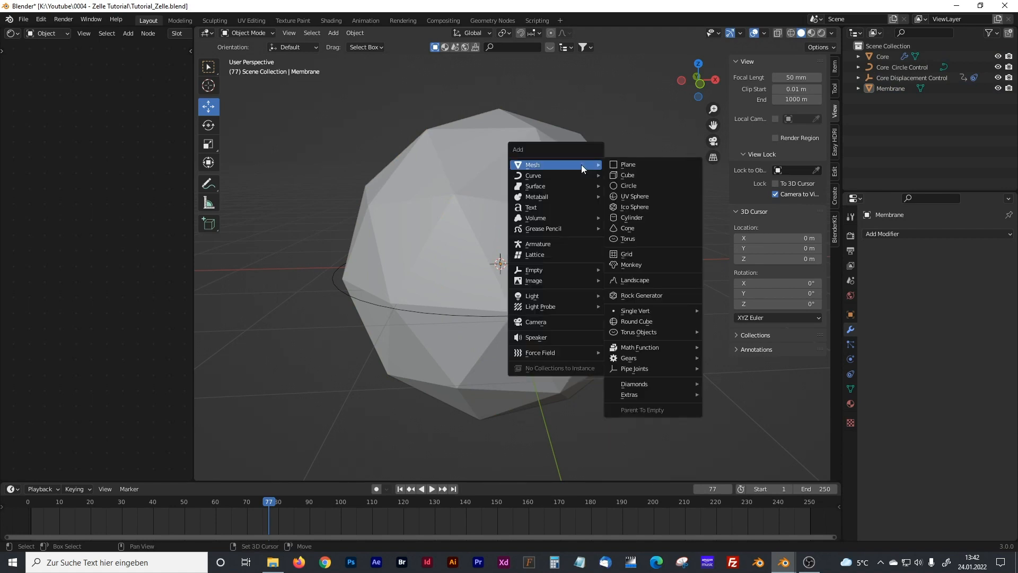
{"action": "mouse_move", "coordinate": [544, 177]}
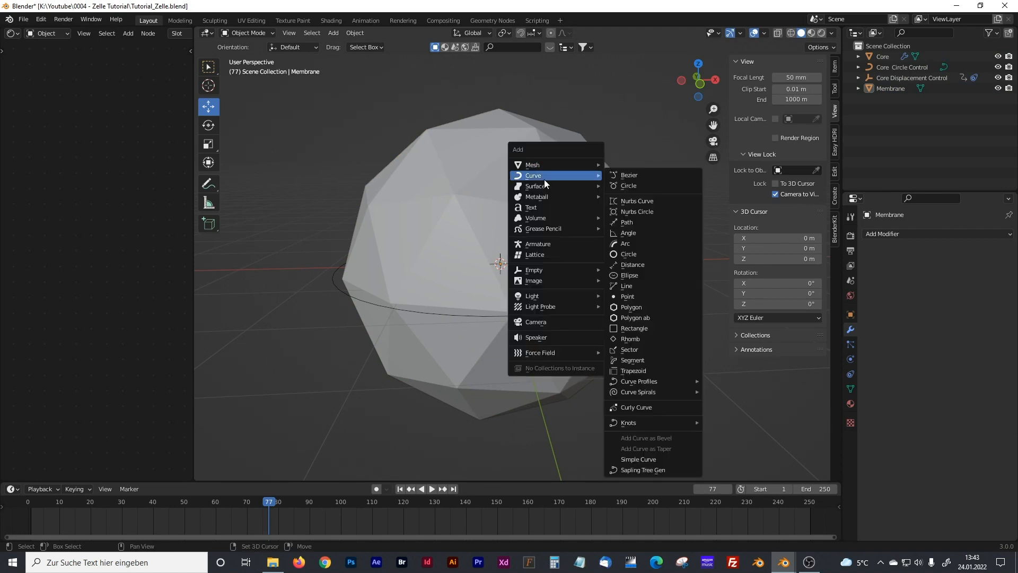
{"action": "left_click", "coordinate": [632, 188]}
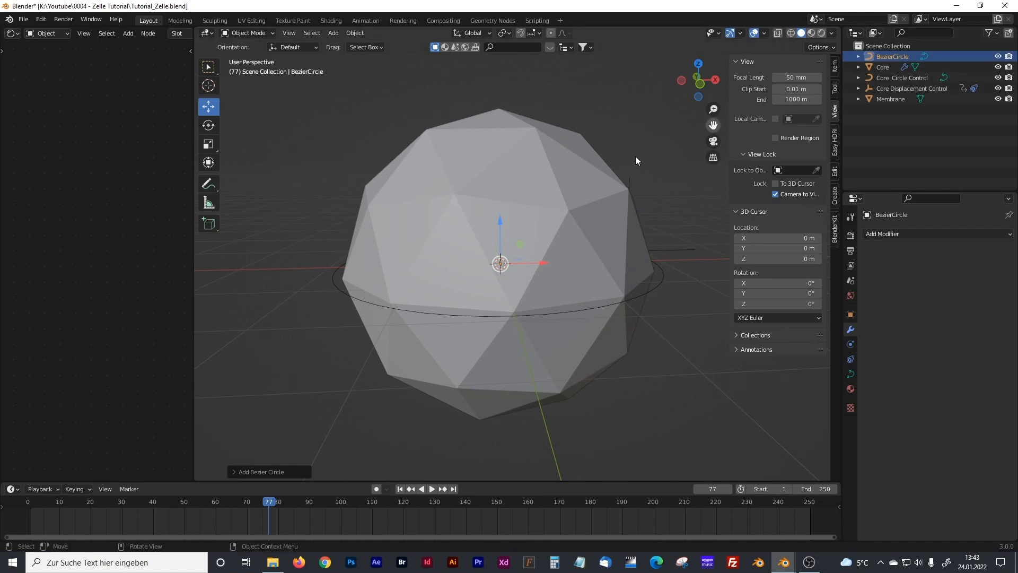
{"action": "key", "text": "s"}
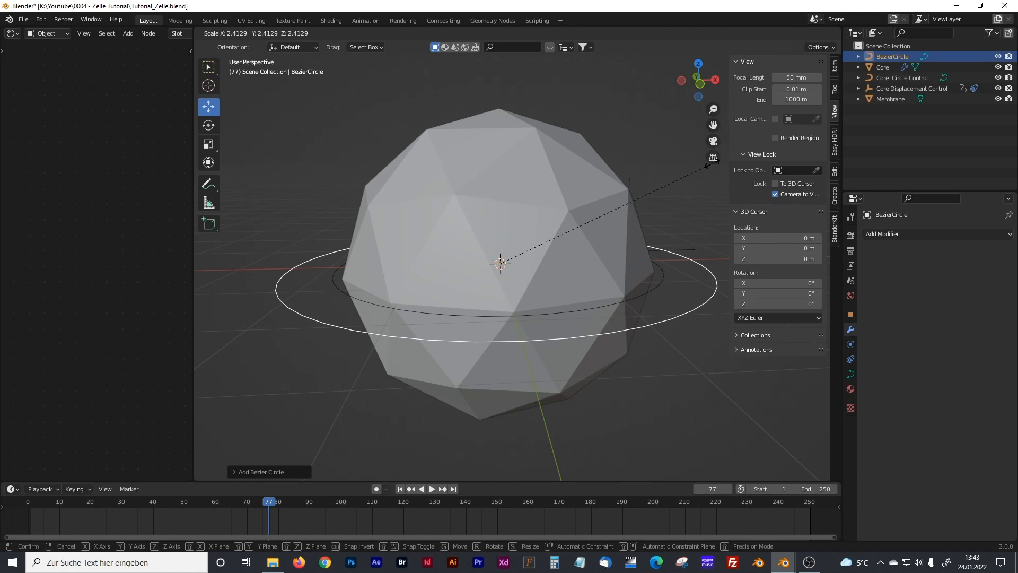
{"action": "left_click", "coordinate": [709, 165]}
Rename the new Bezier circle to Membrane Circle Control.
{"action": "double_click", "coordinate": [892, 57]}
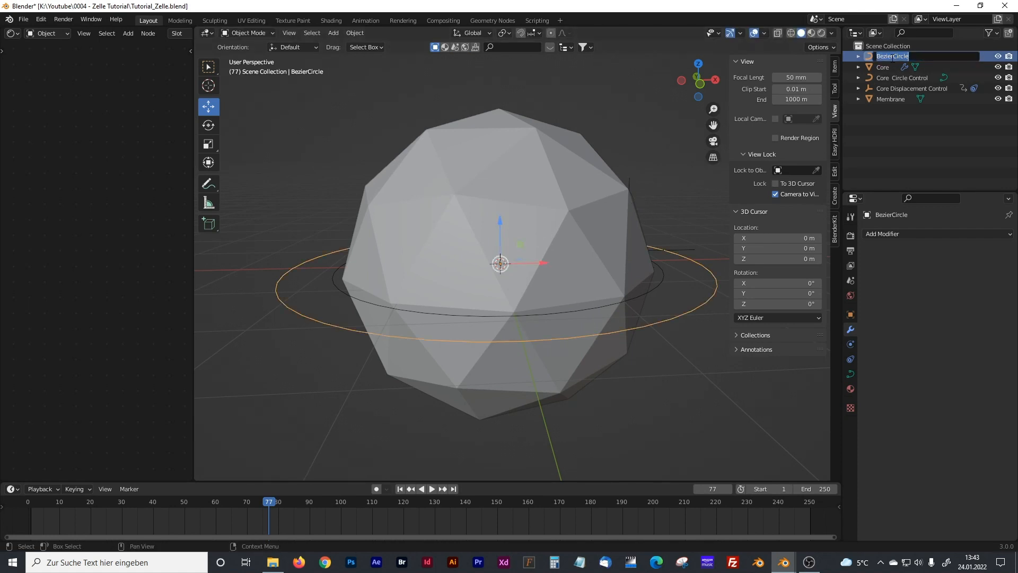
{"action": "type", "text": "Memtrane Circle Control"}
{"action": "key", "text": "Return"}
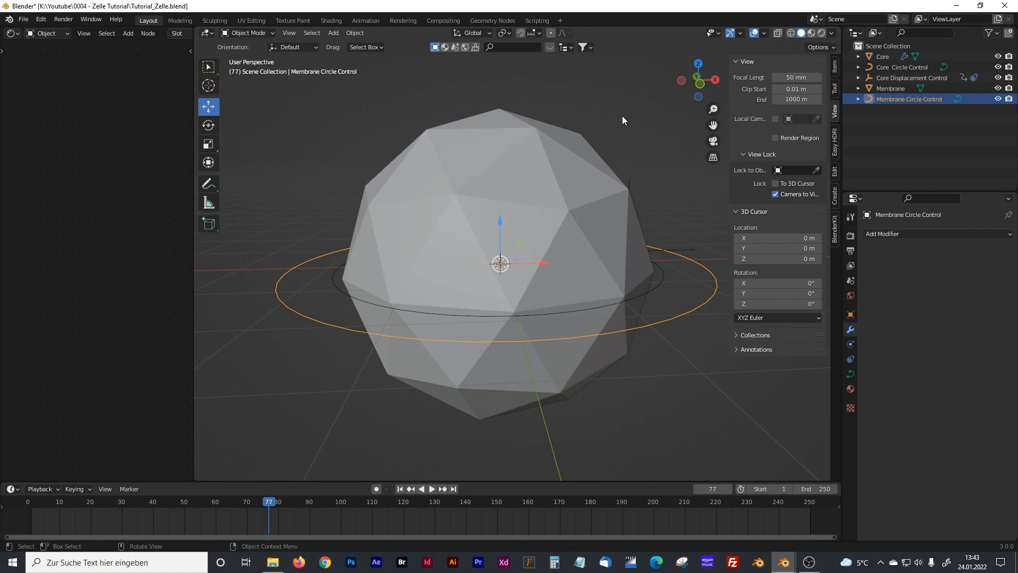
Add a Plain Axes empty at the world origin and name it Membrane Displacement Control.
{"action": "left_click", "coordinate": [594, 122]}
{"action": "left_click", "coordinate": [571, 159]}
{"action": "left_click", "coordinate": [662, 143]}
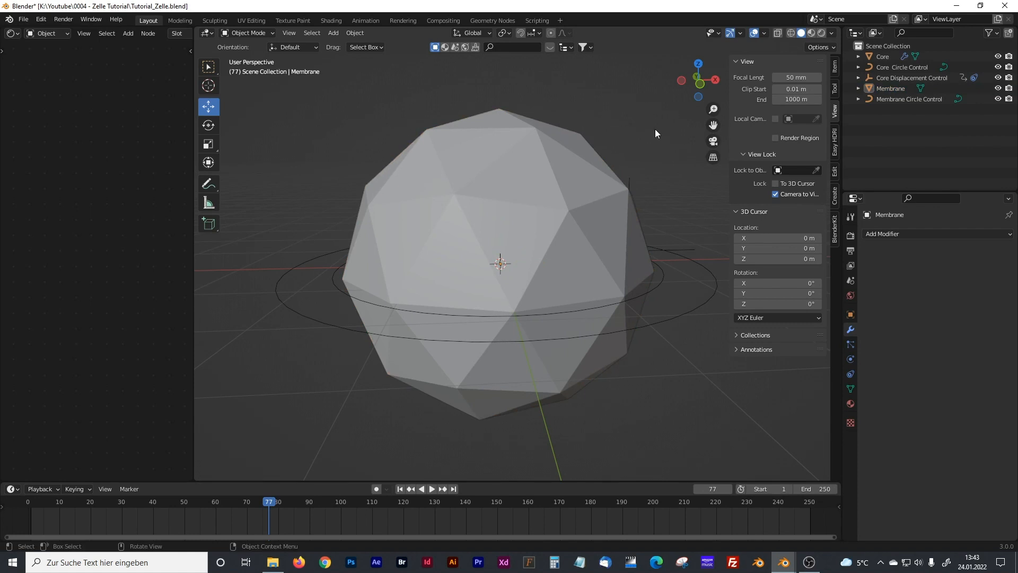
{"action": "key", "text": "shift+a"}
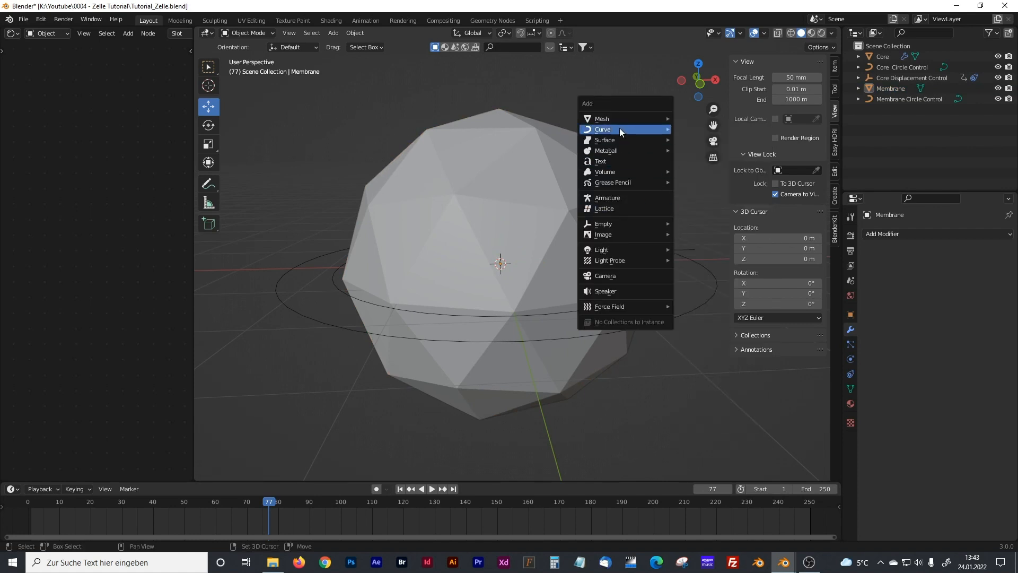
{"action": "mouse_move", "coordinate": [632, 223]}
{"action": "left_click", "coordinate": [698, 221]}
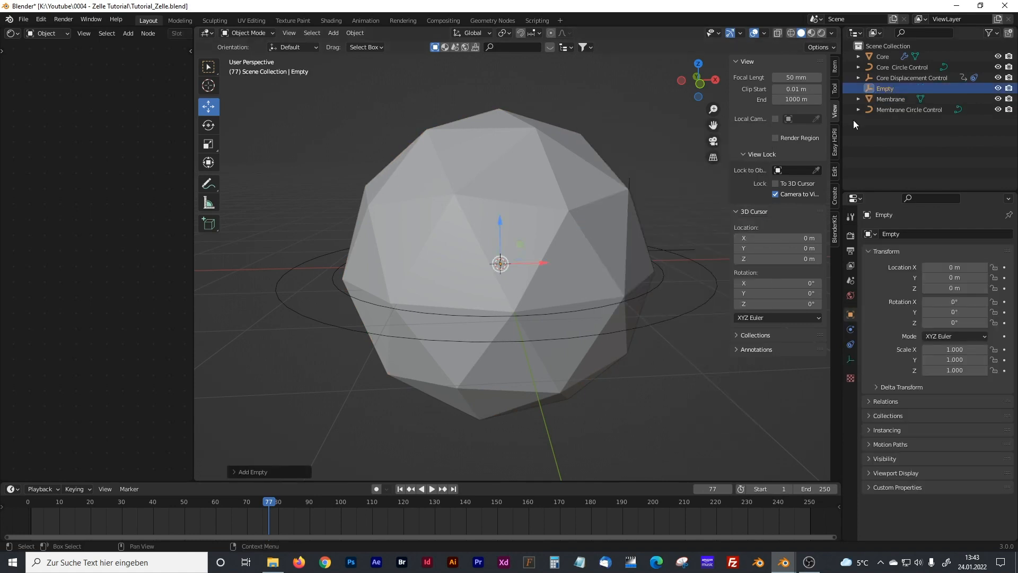
{"action": "double_click", "coordinate": [883, 88]}
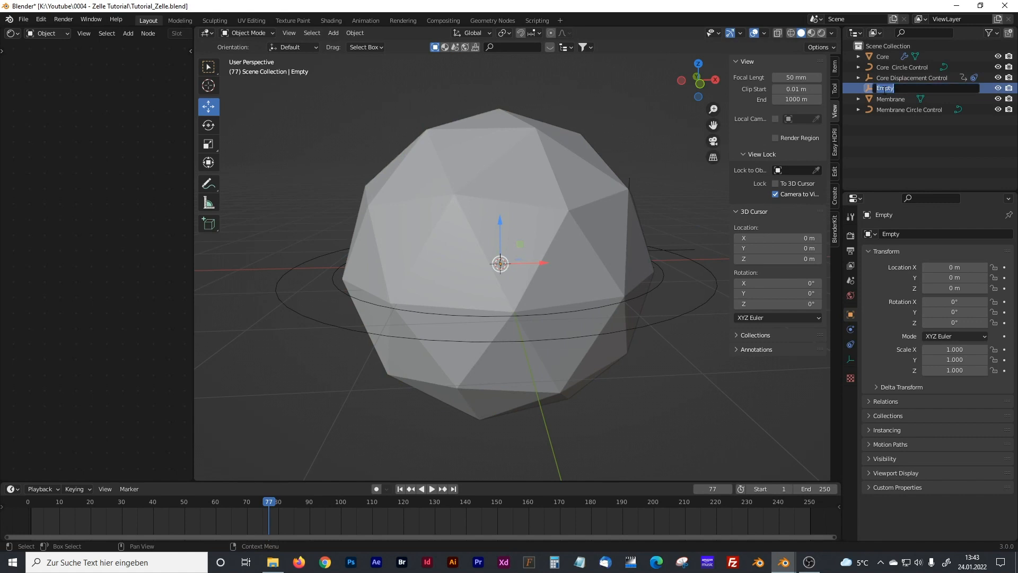
{"action": "type", "text": "Membrane Displacement Co"}
{"action": "key", "text": "Return"}
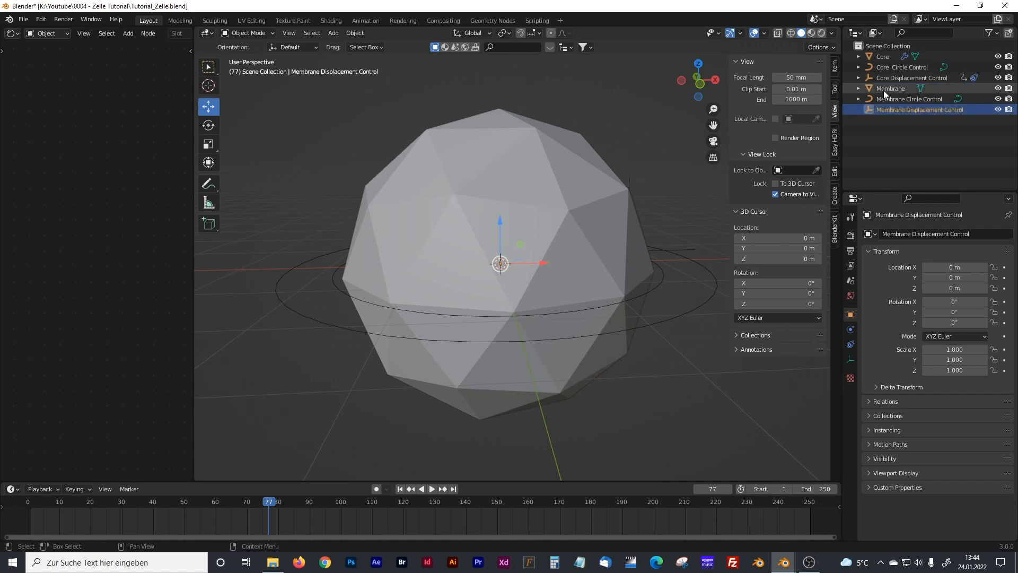
Give the Membrane Displacement Control empty a Follow Path constraint targeting Membrane Circle Control.
{"action": "left_click", "coordinate": [716, 288]}
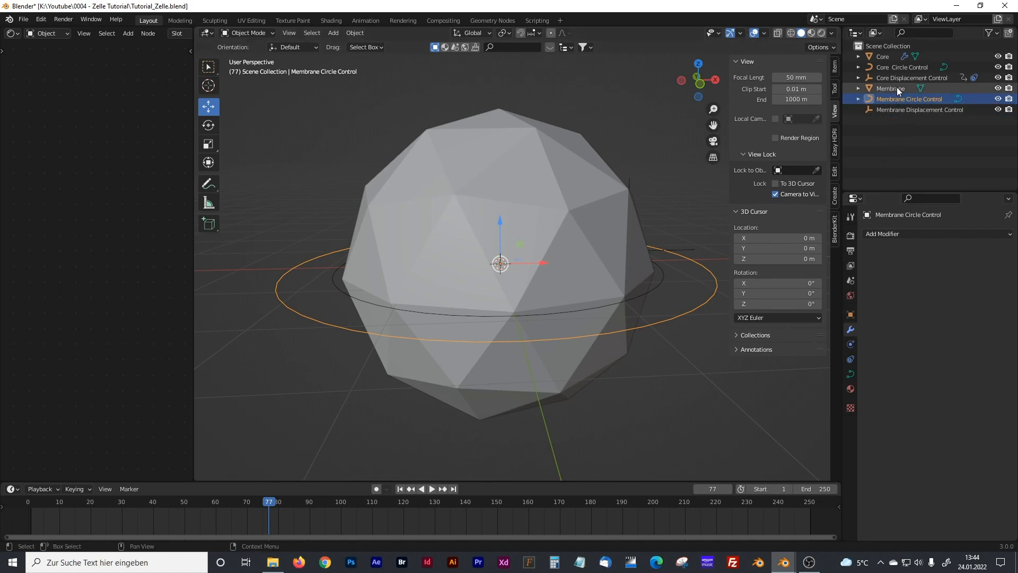
{"action": "left_click", "coordinate": [899, 109]}
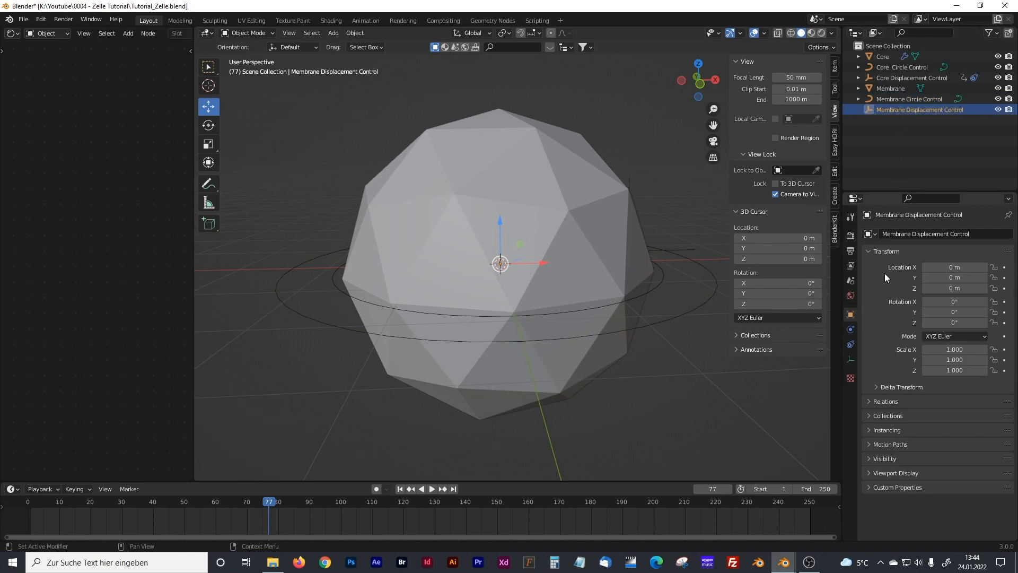
{"action": "left_click", "coordinate": [851, 344]}
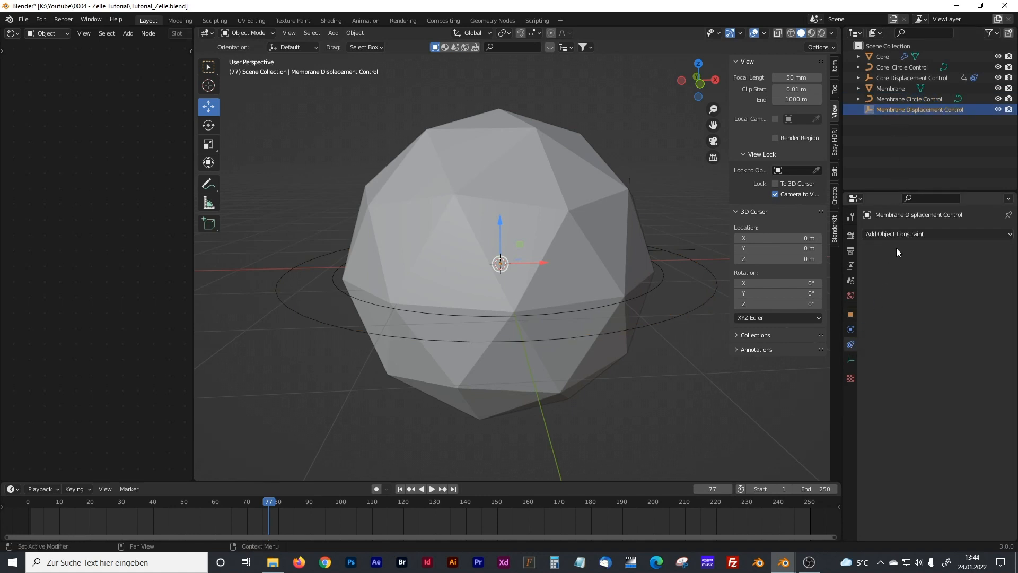
{"action": "left_click", "coordinate": [942, 234]}
{"action": "left_click", "coordinate": [975, 310]}
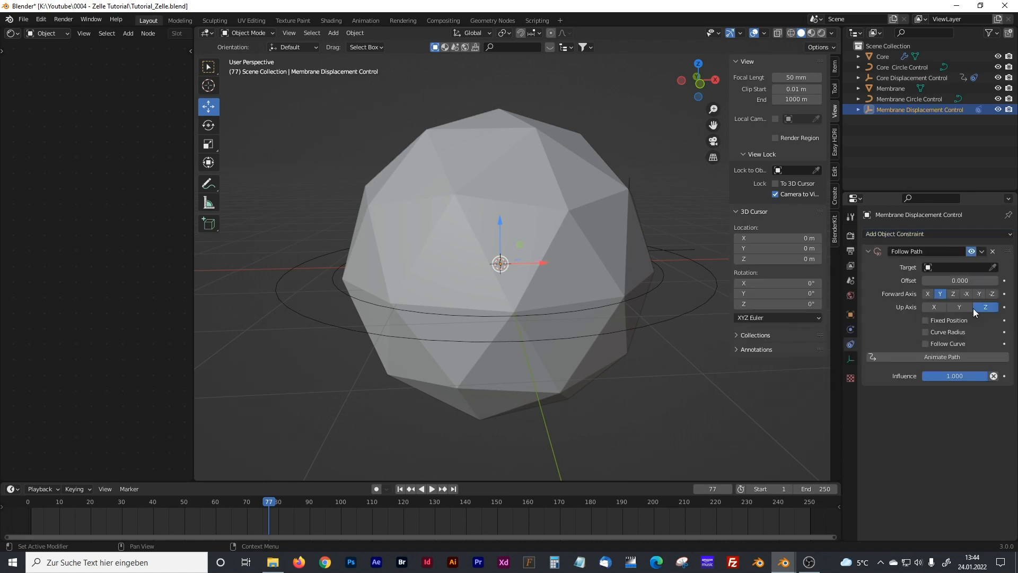
{"action": "left_click", "coordinate": [928, 266]}
{"action": "left_click", "coordinate": [935, 294]}
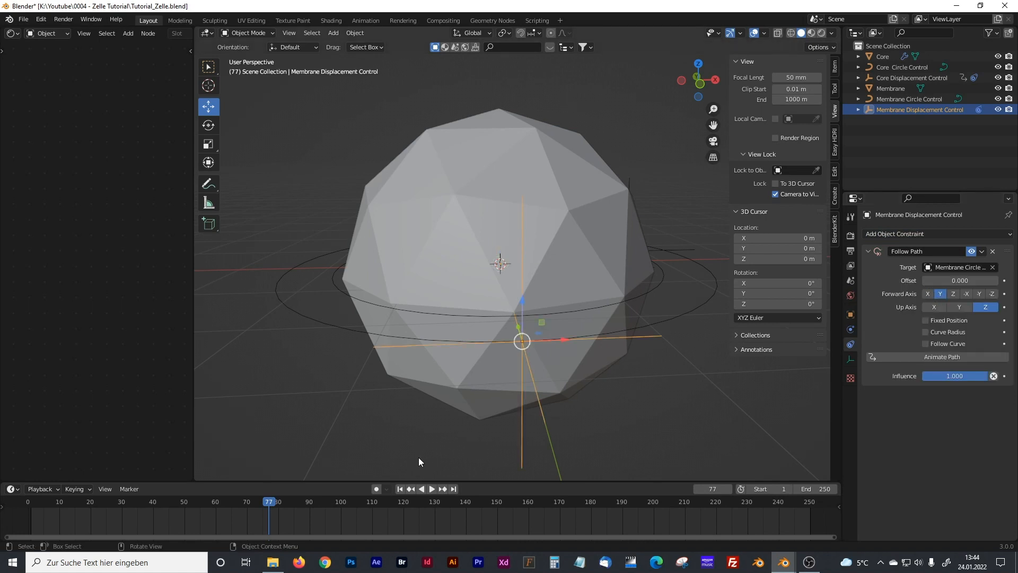
Keyframe the Follow Path offset of the Membrane Displacement Control empty at 0 on frame 1.
{"action": "left_click", "coordinate": [400, 488]}
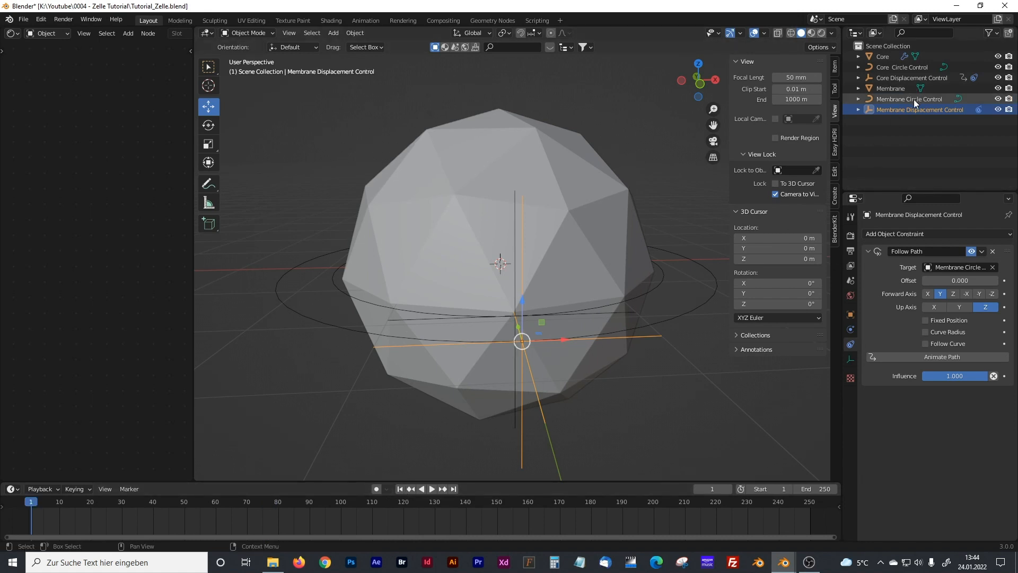
{"action": "right_click", "coordinate": [952, 281]}
{"action": "left_click", "coordinate": [952, 282]}
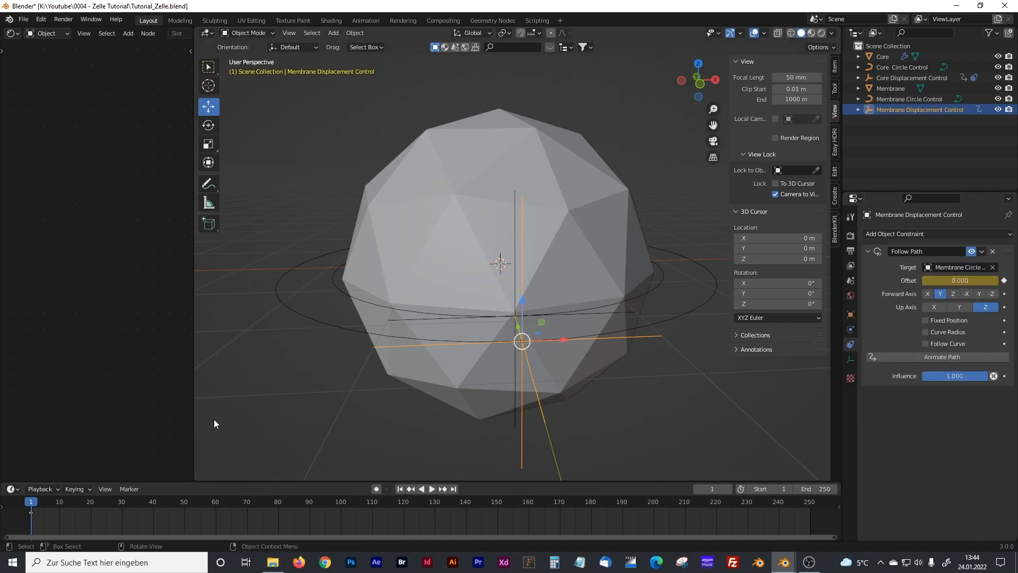
Go to frame 251, set the Follow Path offset to 100, and keyframe it there.
{"action": "left_click", "coordinate": [454, 489]}
{"action": "left_click", "coordinate": [813, 504]}
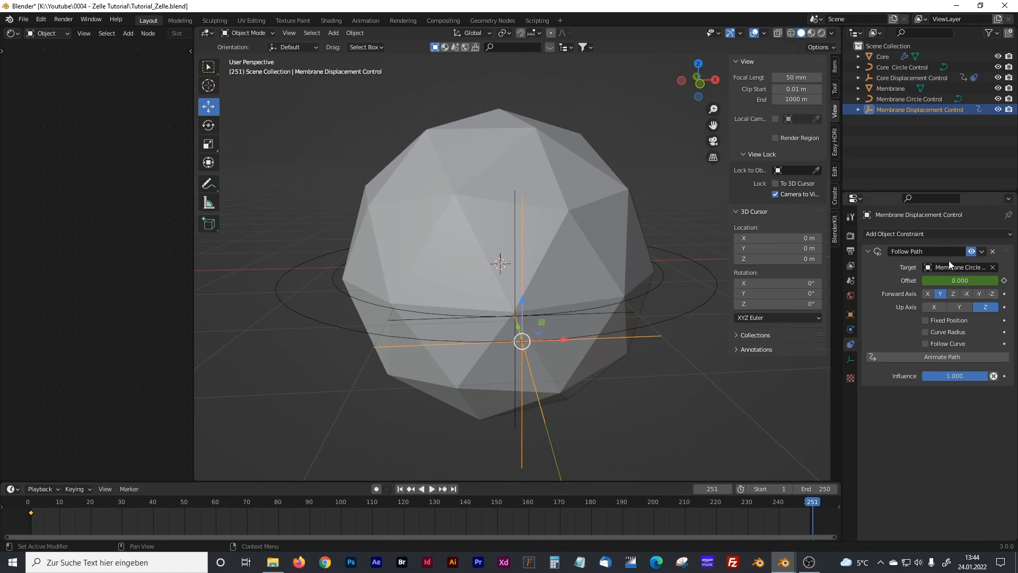
{"action": "right_click", "coordinate": [961, 282]}
{"action": "left_click", "coordinate": [921, 285]}
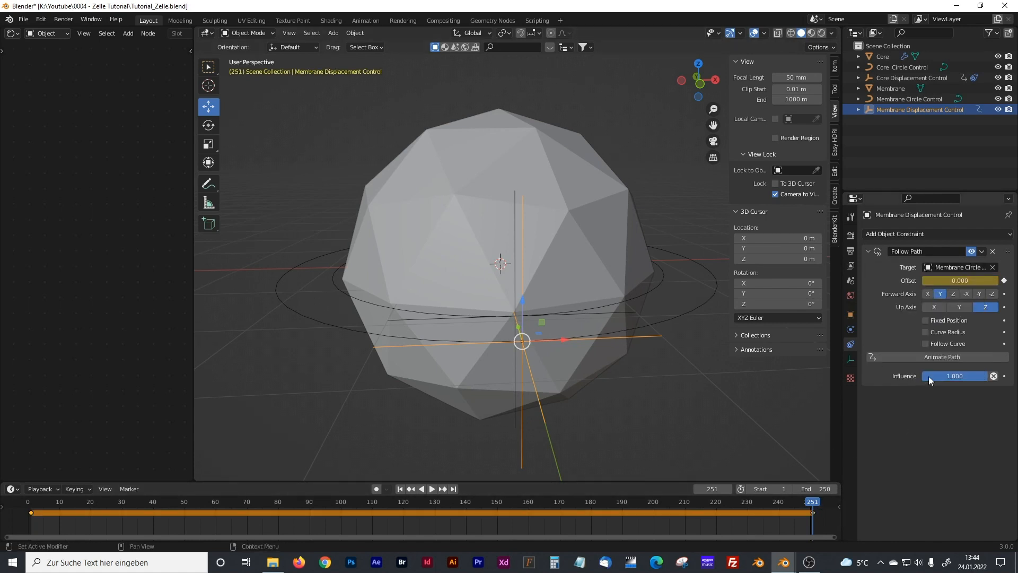
{"action": "left_click", "coordinate": [959, 278]}
{"action": "type", "text": "10"}
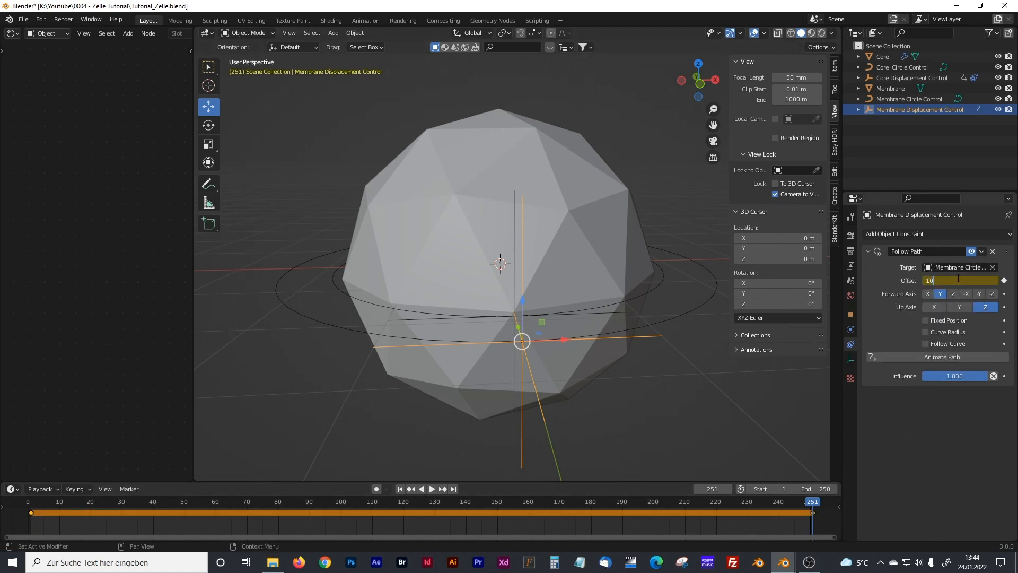
{"action": "type", "text": "0"}
{"action": "key", "text": "Return"}
{"action": "right_click", "coordinate": [958, 278]}
{"action": "left_click", "coordinate": [912, 284]}
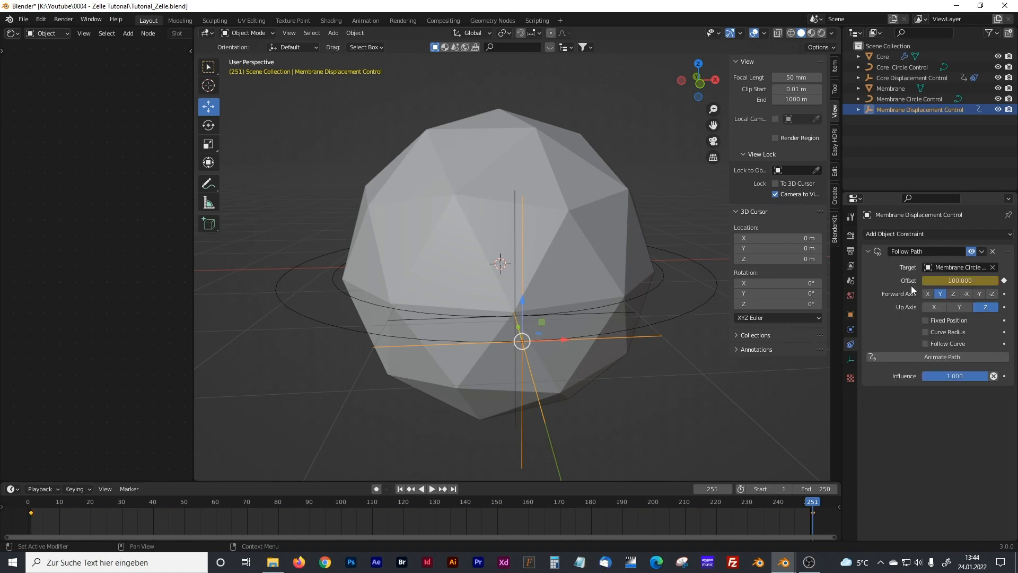
Play and scrub the animation to check how the empty travels along the membrane circle.
{"action": "key", "text": "space"}
{"action": "left_click_drag", "start_coordinate": [820, 505], "coordinate": [706, 514]}
{"action": "key", "text": "space"}
Add a Displace modifier with a new texture to the Membrane sphere.
{"action": "left_click", "coordinate": [573, 176]}
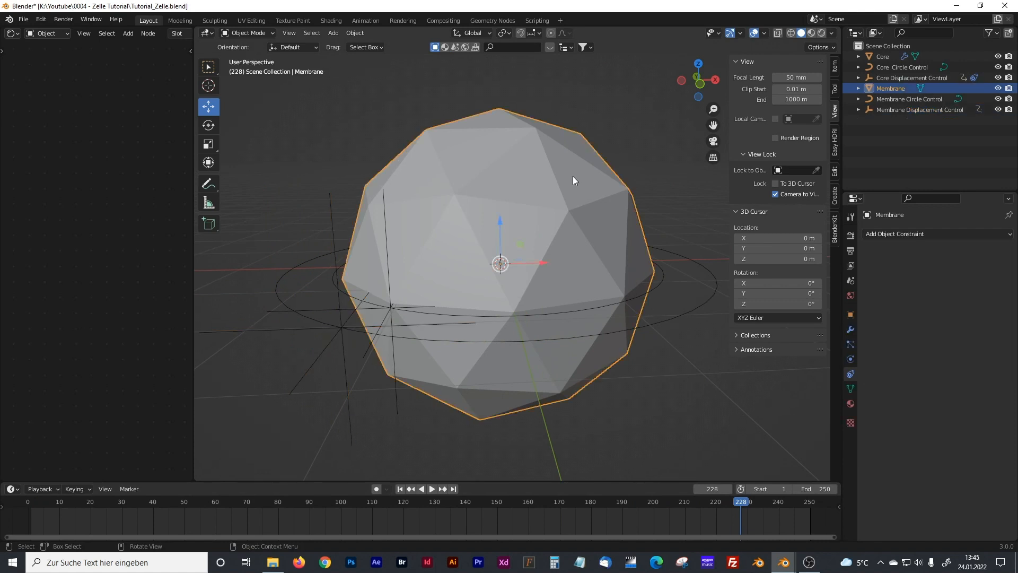
{"action": "left_click", "coordinate": [850, 329]}
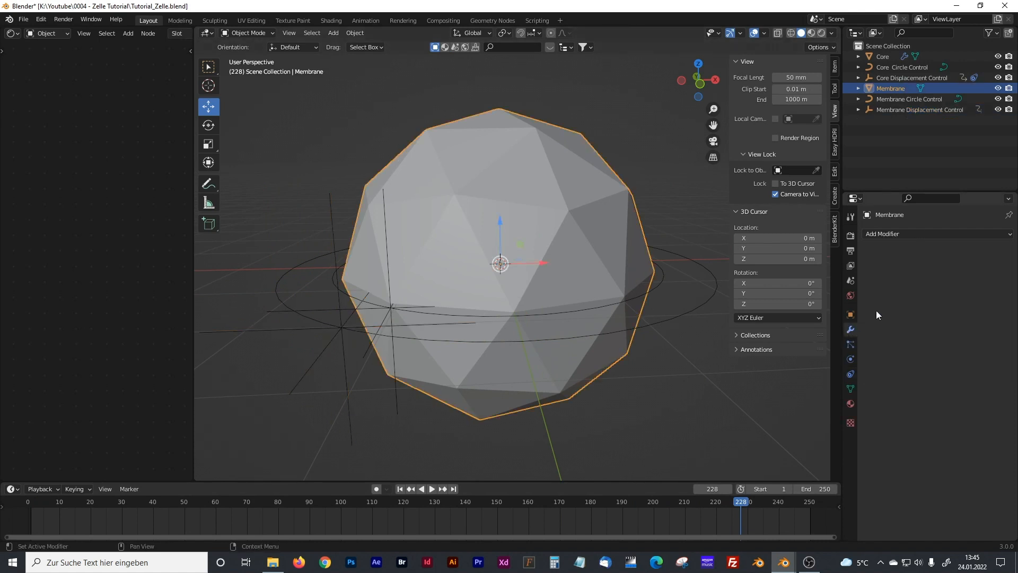
{"action": "left_click", "coordinate": [901, 234]}
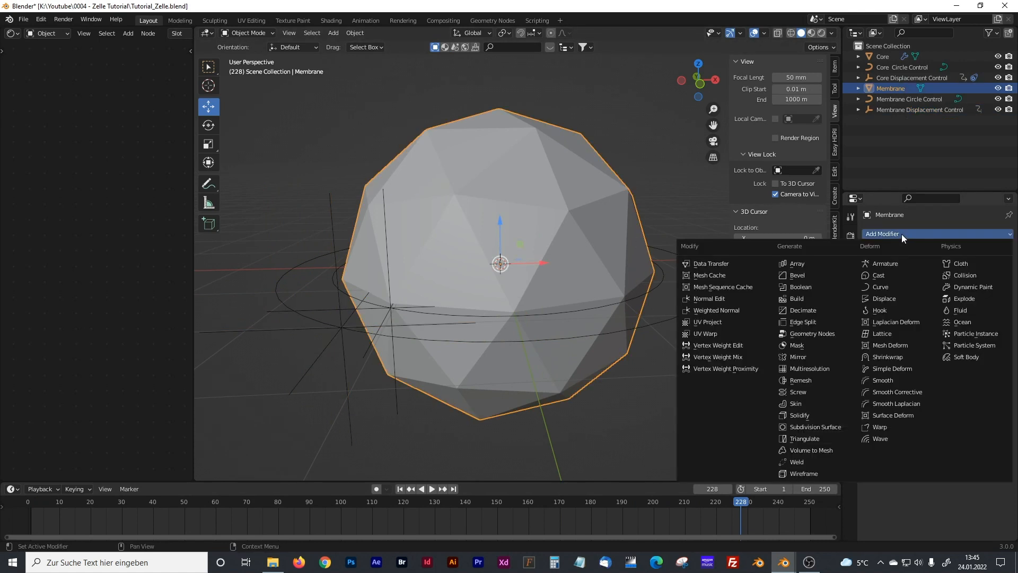
{"action": "left_click", "coordinate": [884, 297]}
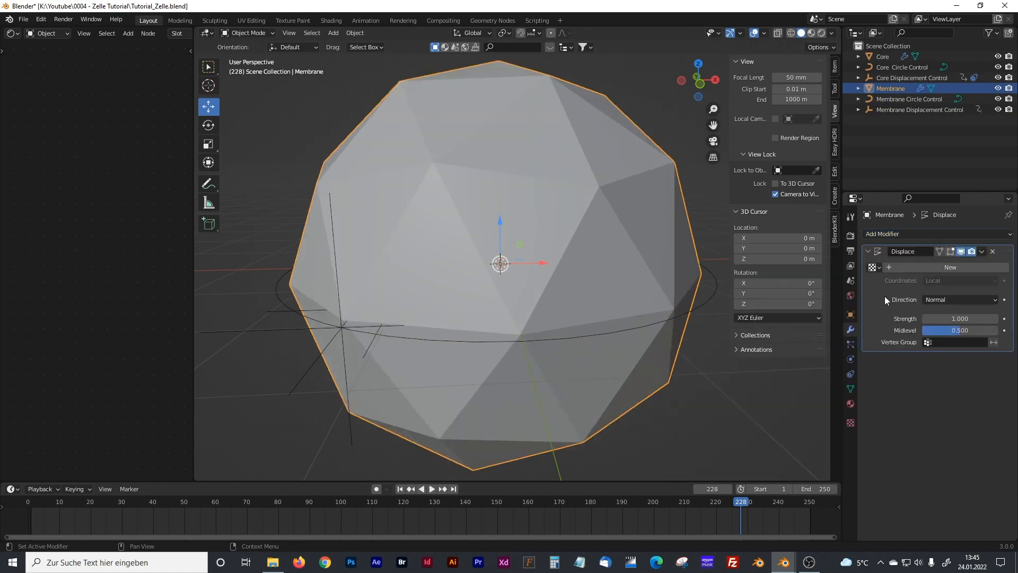
{"action": "left_click", "coordinate": [961, 266]}
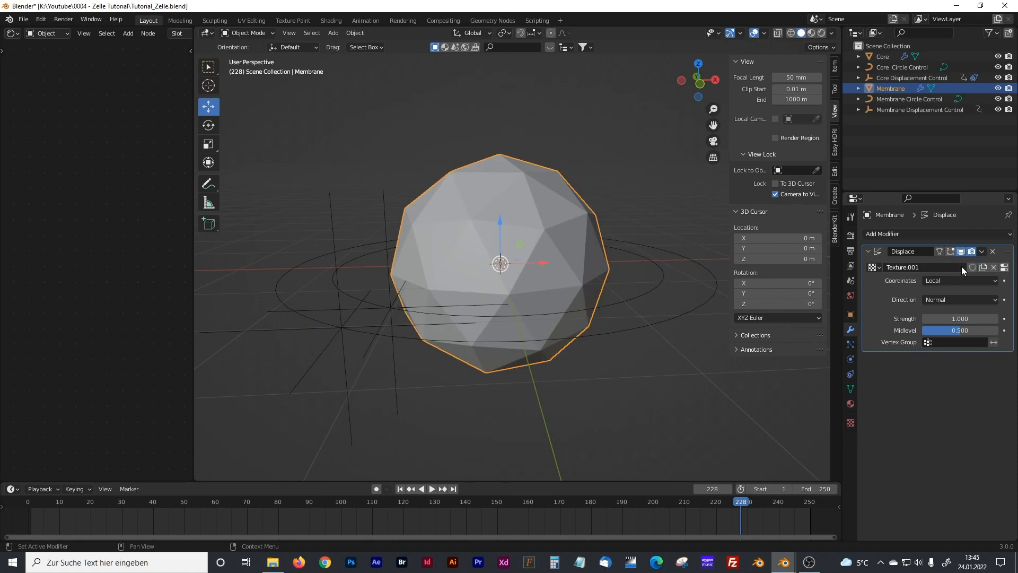
Change the Membrane's displacement texture to the Stucci type with a size of 0.90.
{"action": "left_click", "coordinate": [1005, 271]}
{"action": "left_click", "coordinate": [915, 266]}
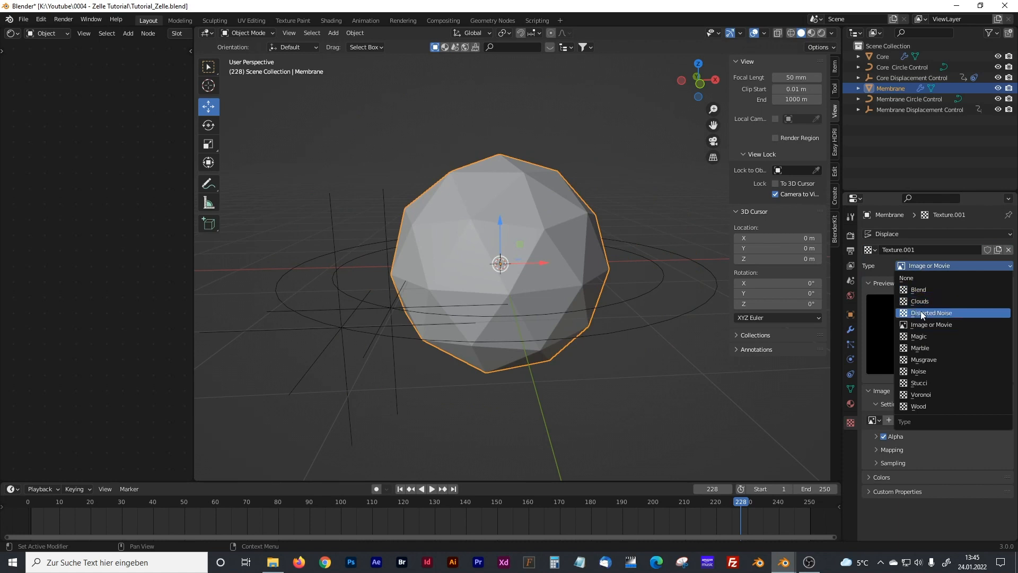
{"action": "left_click", "coordinate": [920, 382]}
{"action": "left_click_drag", "start_coordinate": [959, 455], "coordinate": [1017, 454]}
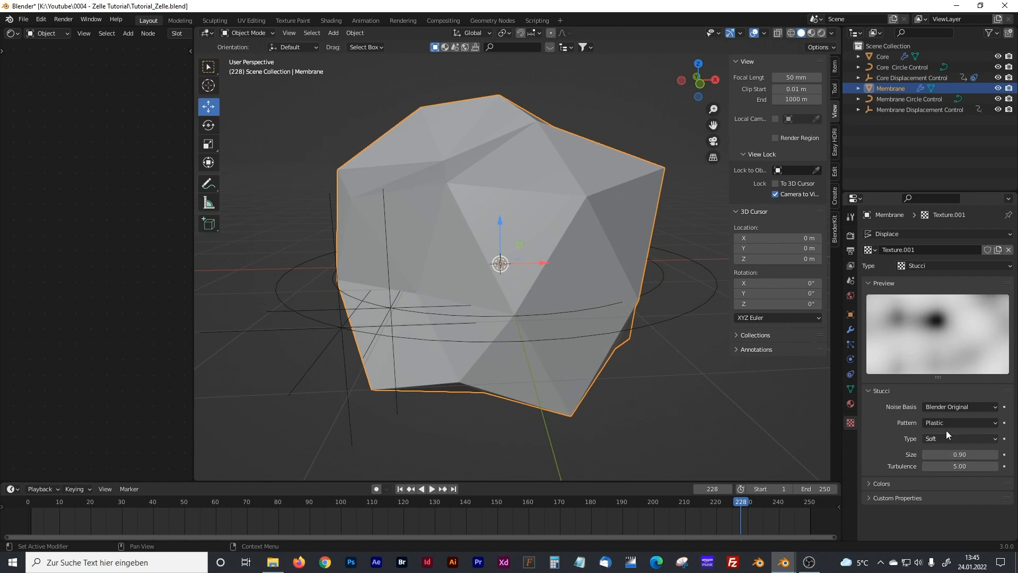
Set the Membrane's Displace strength to 0.6 and its texture coordinates to Object.
{"action": "left_click", "coordinate": [850, 329]}
{"action": "mouse_move", "coordinate": [970, 318]}
{"action": "left_mouse_down"}
{"action": "mouse_move", "coordinate": [891, 319]}
{"action": "mouse_move", "coordinate": [970, 318]}
{"action": "left_mouse_up"}
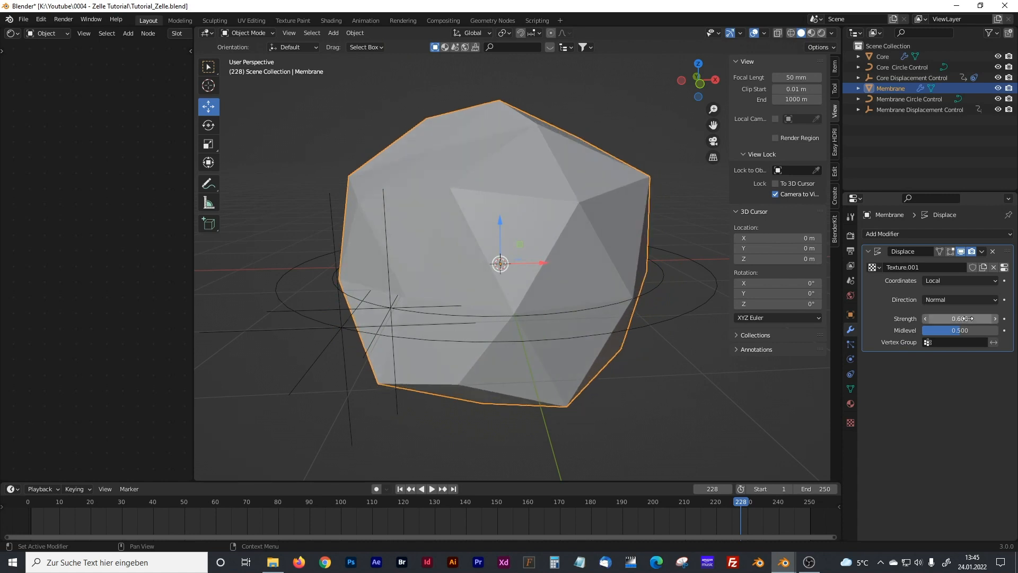
{"action": "left_click", "coordinate": [936, 281]}
{"action": "left_click", "coordinate": [930, 315]}
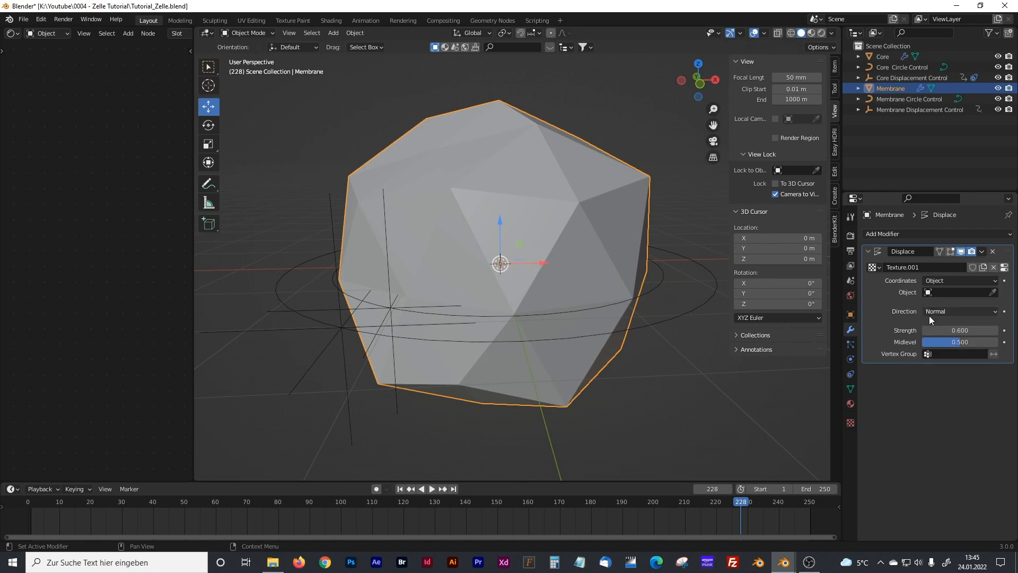
Set the Membrane's Displace coordinate object to Membrane Displacement Control and scrub the animation to check the deformation.
{"action": "left_click", "coordinate": [929, 293]}
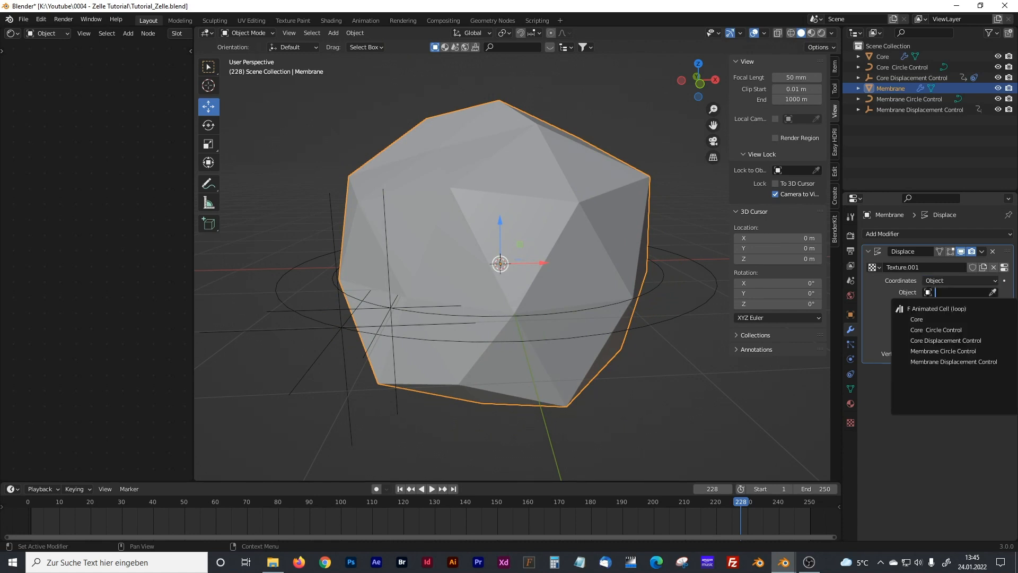
{"action": "left_click", "coordinate": [934, 361]}
{"action": "left_click_drag", "start_coordinate": [737, 504], "coordinate": [584, 502]}
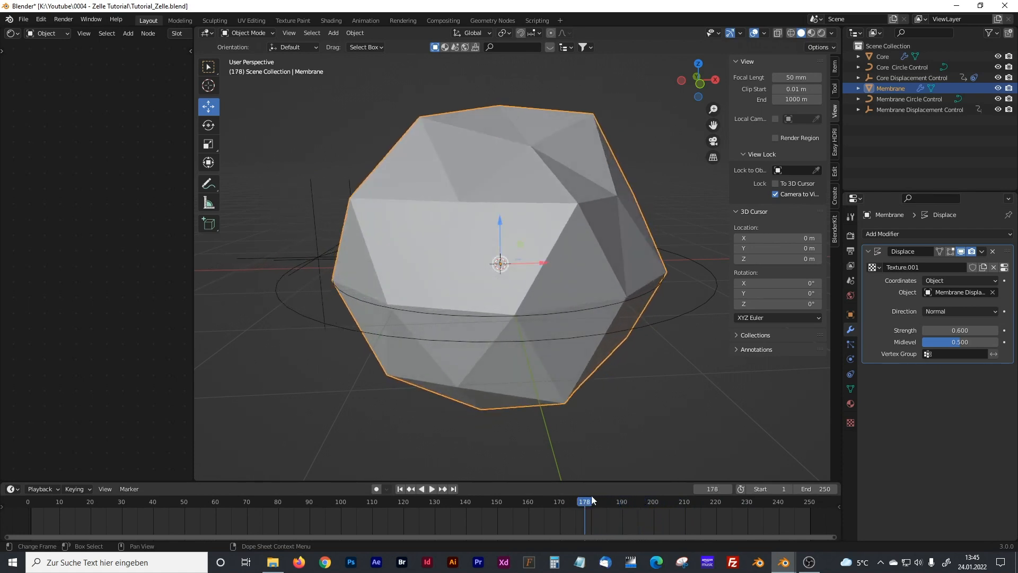
Add a Subdivision Surface modifier to the Membrane and shade it smooth.
{"action": "left_click", "coordinate": [893, 233]}
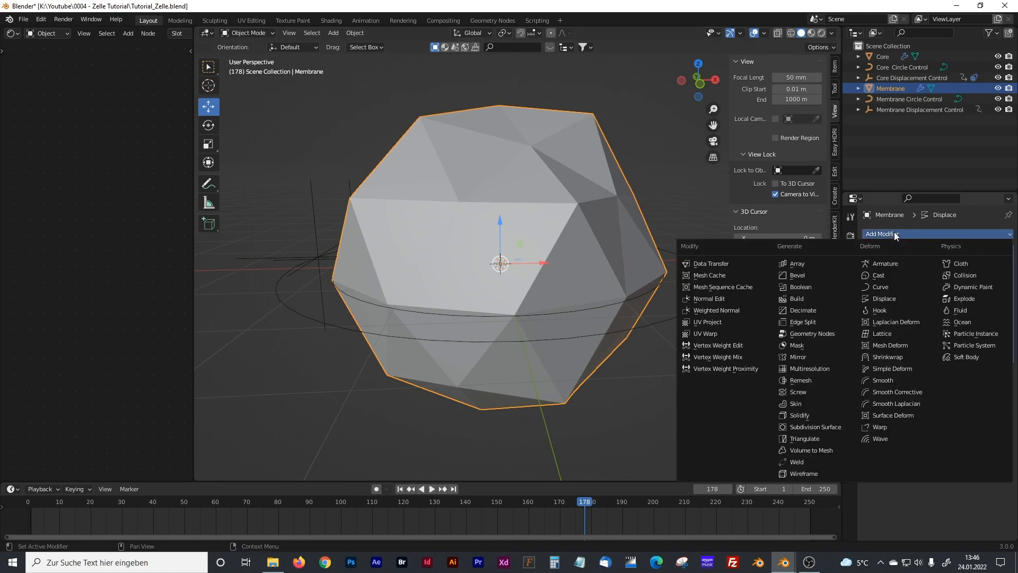
{"action": "left_click", "coordinate": [798, 427]}
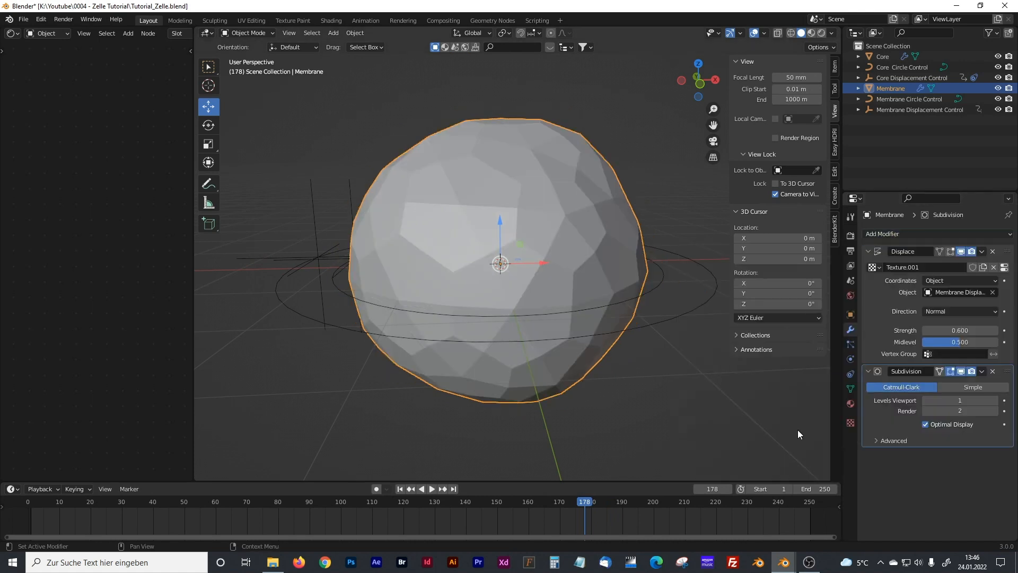
{"action": "right_click", "coordinate": [595, 173]}
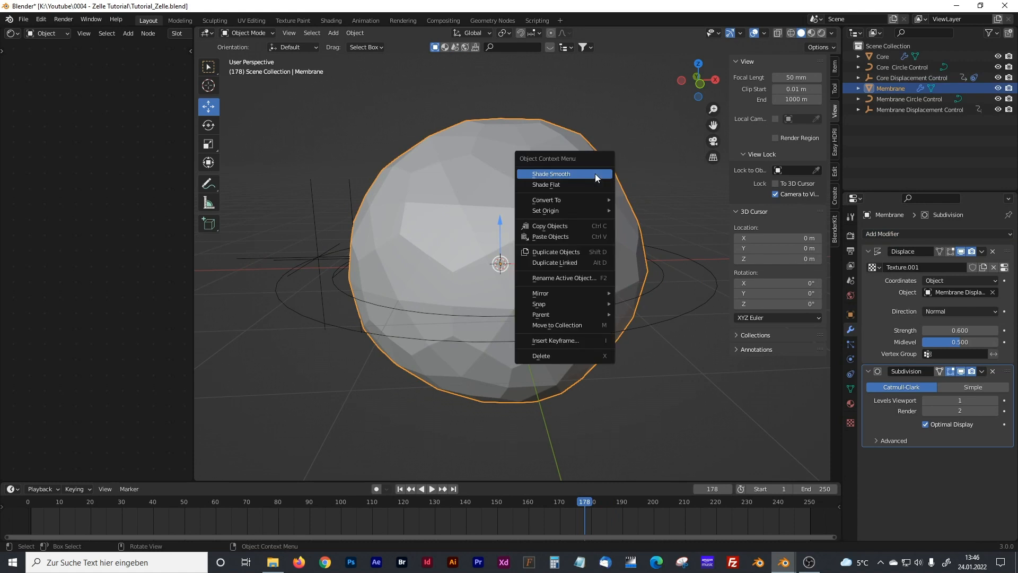
{"action": "left_click", "coordinate": [594, 173]}
Scrub and play the animation with X-ray display enabled to check the core moving inside the membrane.
{"action": "left_click_drag", "start_coordinate": [580, 499], "coordinate": [409, 498]}
{"action": "left_click", "coordinate": [778, 34]}
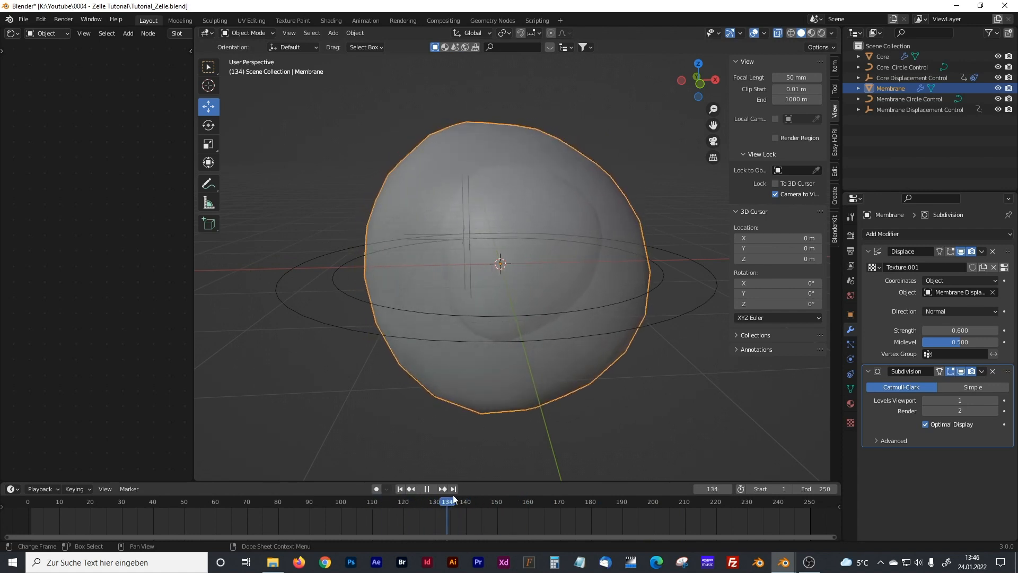
{"action": "key", "text": "space"}
{"action": "left_click", "coordinate": [627, 140]}
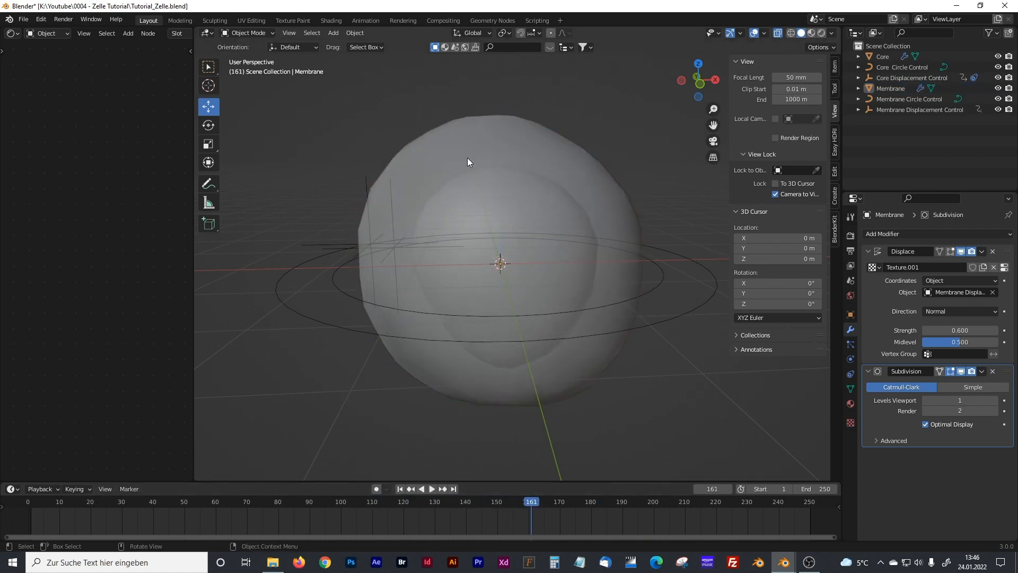
Widen the shader editor and assign the existing Nucleus material to the Core.
{"action": "left_click_drag", "start_coordinate": [192, 203], "coordinate": [325, 203]}
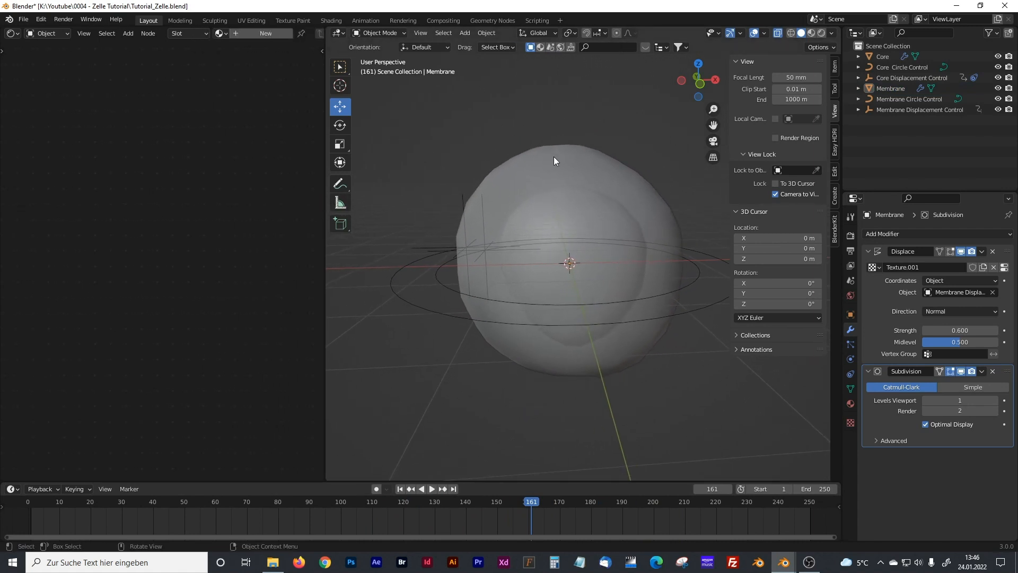
{"action": "left_click", "coordinate": [883, 56]}
{"action": "left_click", "coordinate": [219, 33]}
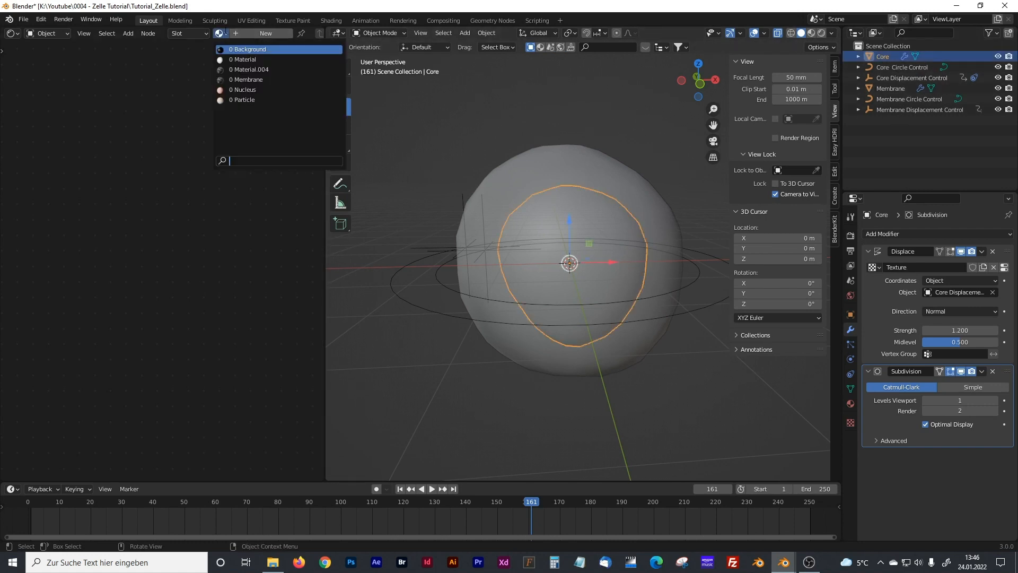
{"action": "left_click", "coordinate": [237, 90]}
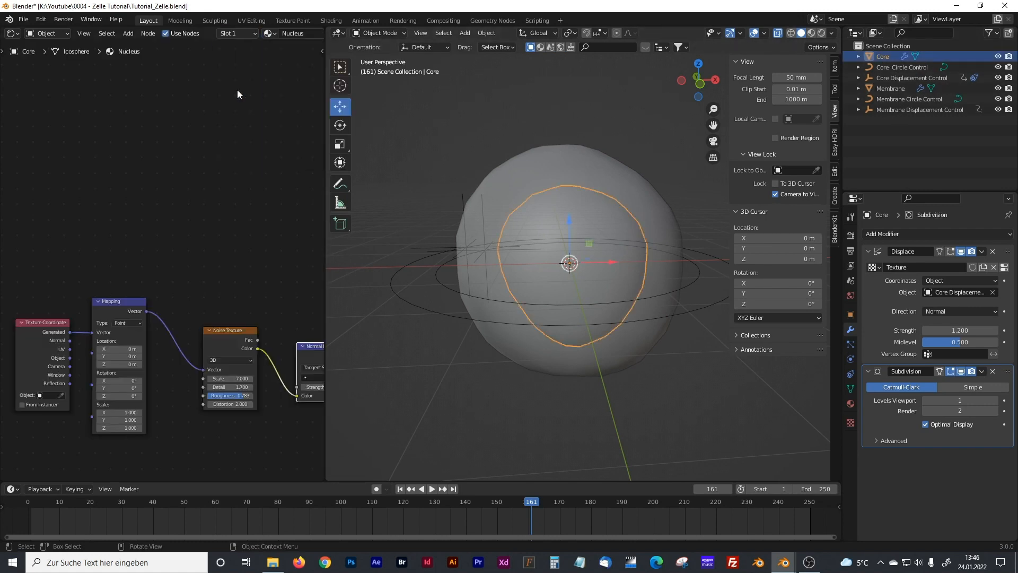
{"action": "left_click_drag", "start_coordinate": [324, 224], "coordinate": [382, 207]}
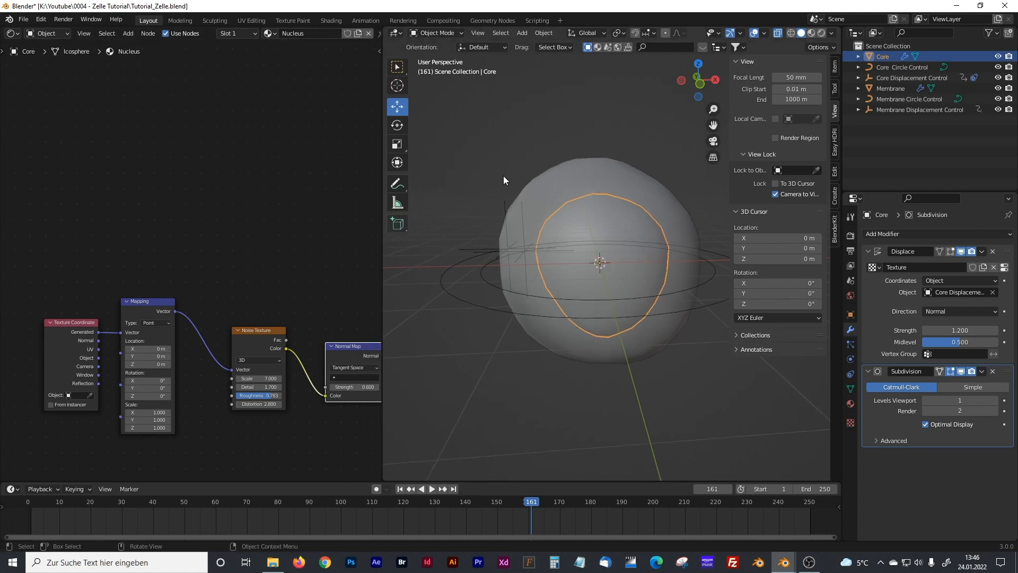
Switch to rendered shading, add an area light about 2.4 m above the origin and scale it up about 5.5 times.
{"action": "left_click", "coordinate": [822, 34]}
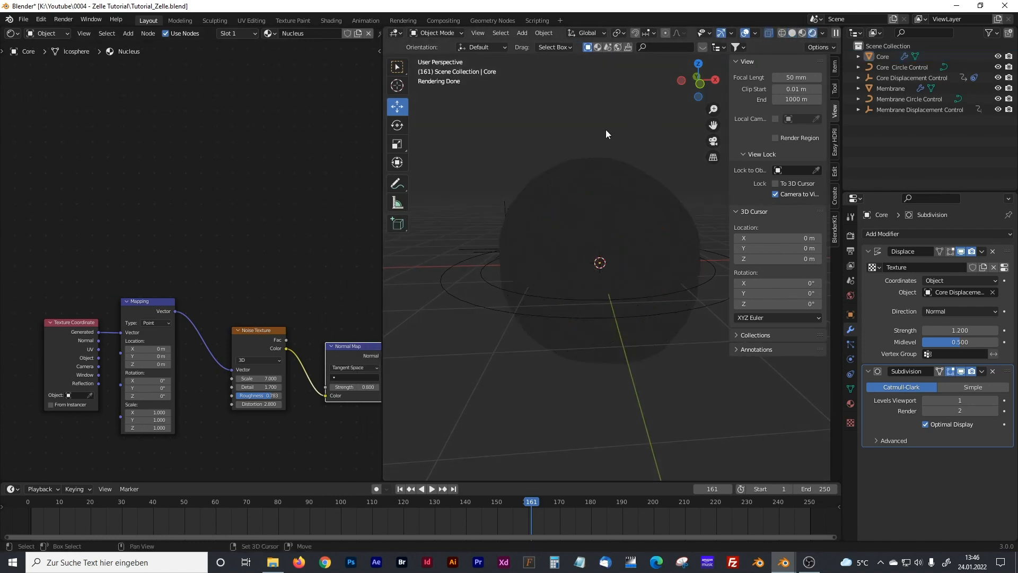
{"action": "key", "text": "shift+a"}
{"action": "mouse_move", "coordinate": [575, 171]}
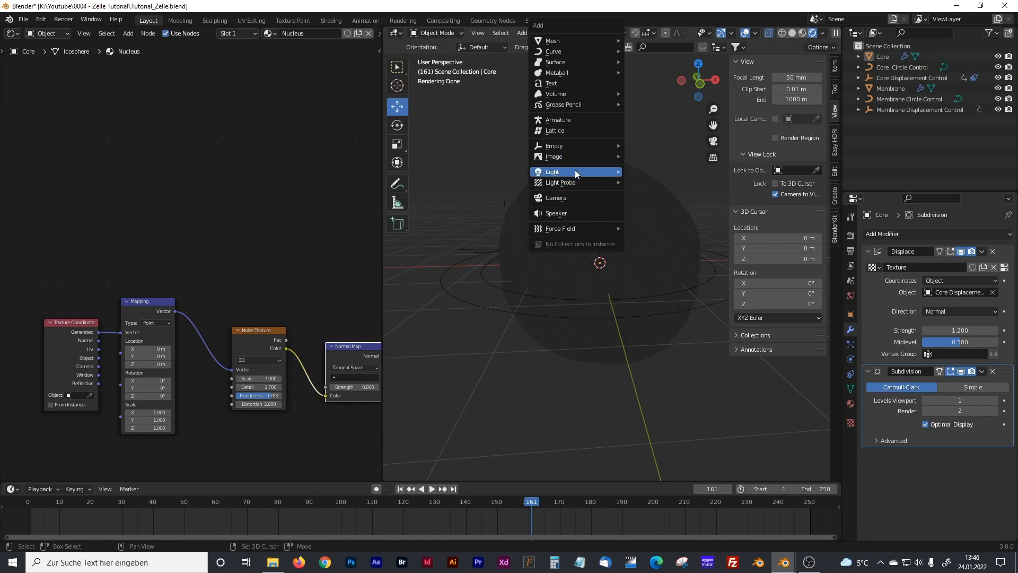
{"action": "left_click", "coordinate": [653, 205]}
{"action": "left_click_drag", "start_coordinate": [598, 218], "coordinate": [610, 103]}
{"action": "key", "text": "s"}
{"action": "left_click", "coordinate": [652, 159]}
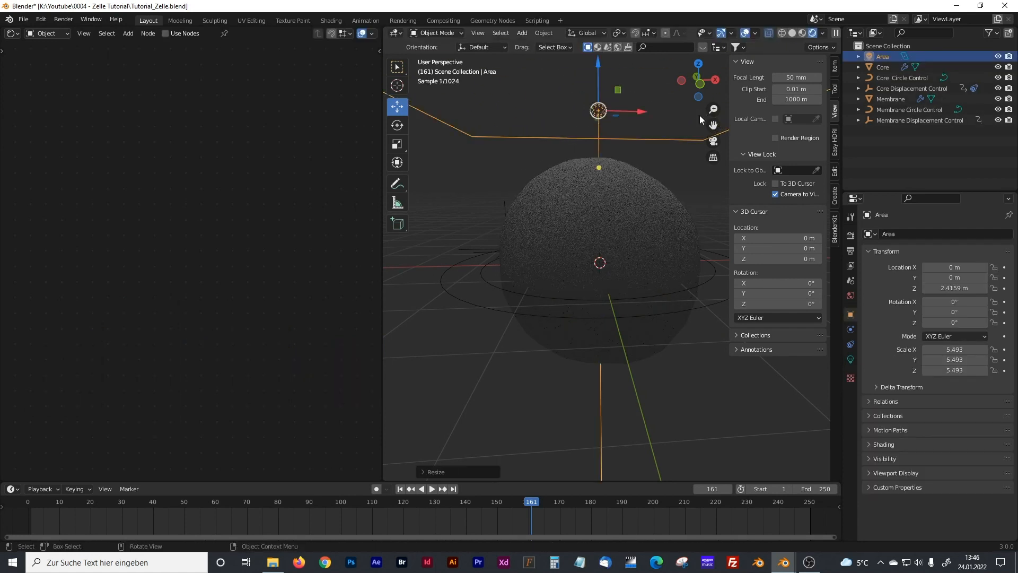
Assign the existing Membrane material to the Membrane sphere.
{"action": "left_click", "coordinate": [642, 188]}
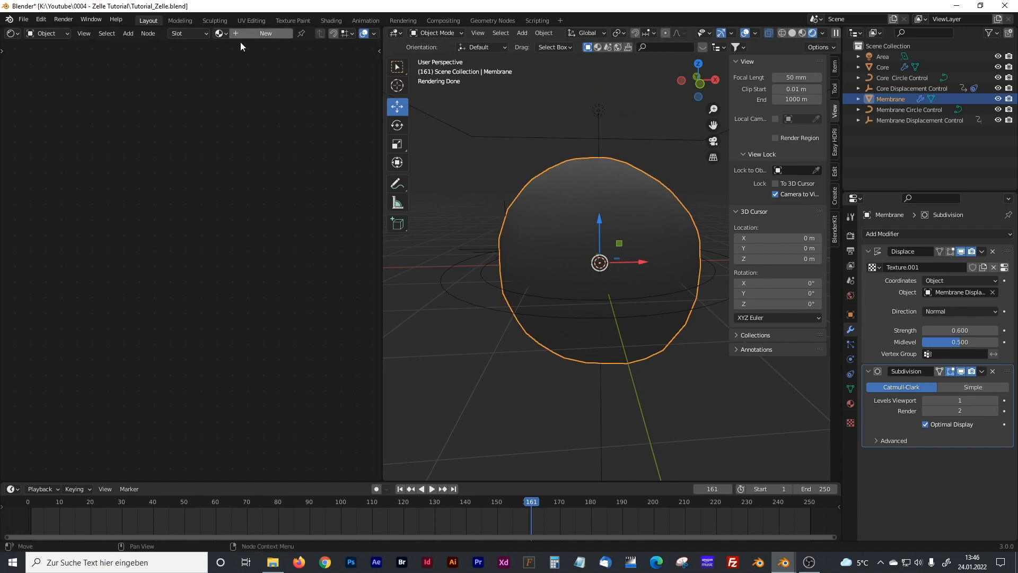
{"action": "left_click", "coordinate": [220, 33]}
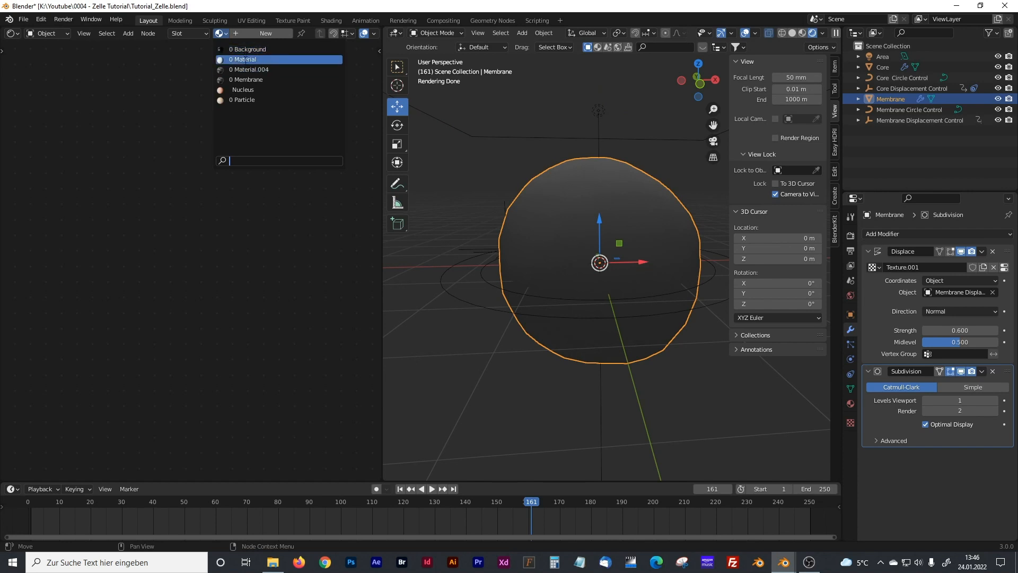
{"action": "left_click", "coordinate": [245, 79]}
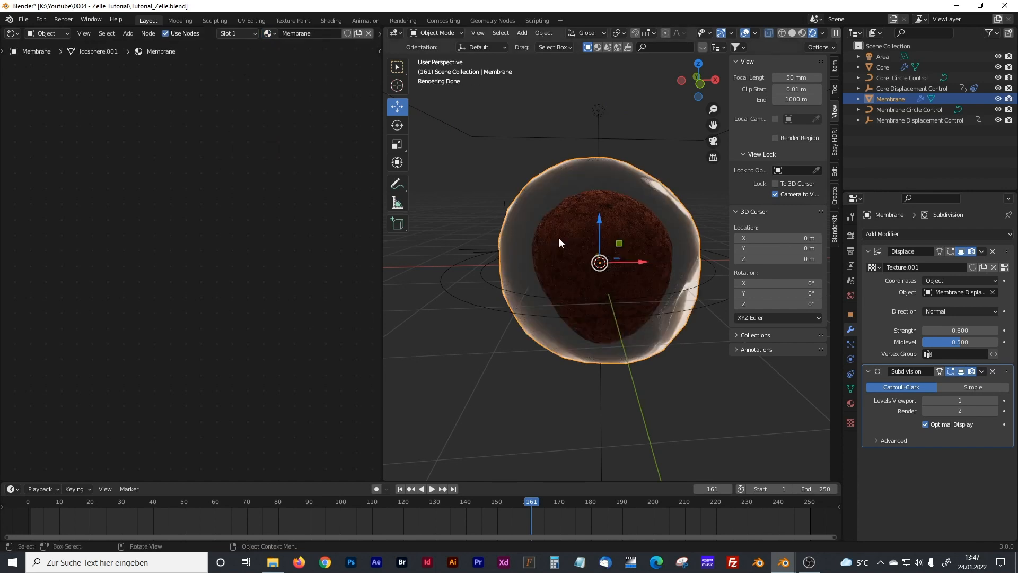
Examine the Membrane material's Principled BSDF, Fresnel, Emission and Mix Shader nodes and how they are connected.
{"action": "scroll", "coordinate": [169, 186], "scroll_direction": "down", "scroll_amount": 8}
{"action": "middle_click_drag", "start_coordinate": [215, 192], "coordinate": [98, 210], "text": "shift"}
{"action": "scroll", "coordinate": [122, 192], "scroll_direction": "up", "scroll_amount": 5}
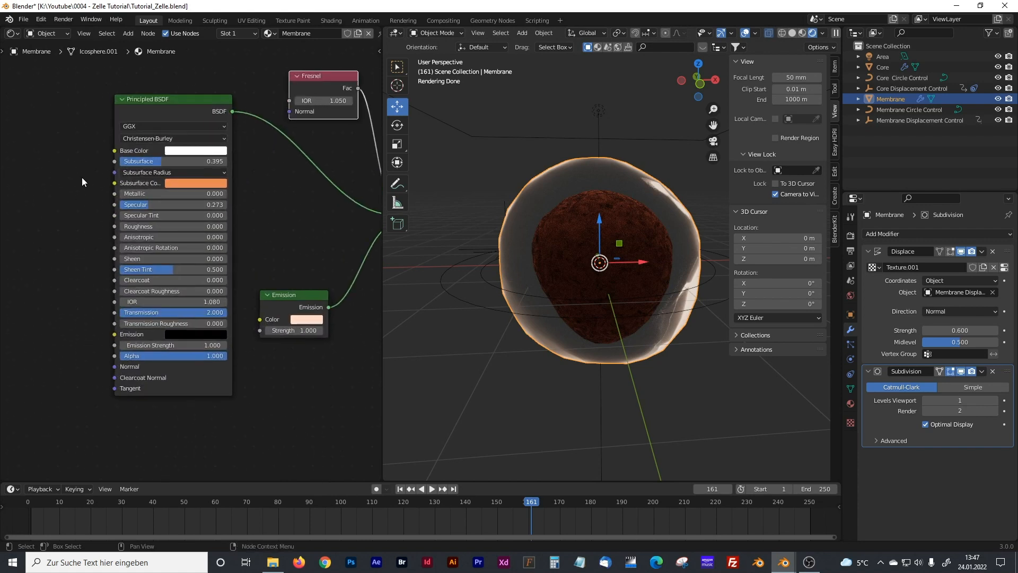
{"action": "middle_click_drag", "start_coordinate": [65, 176], "coordinate": [73, 209]}
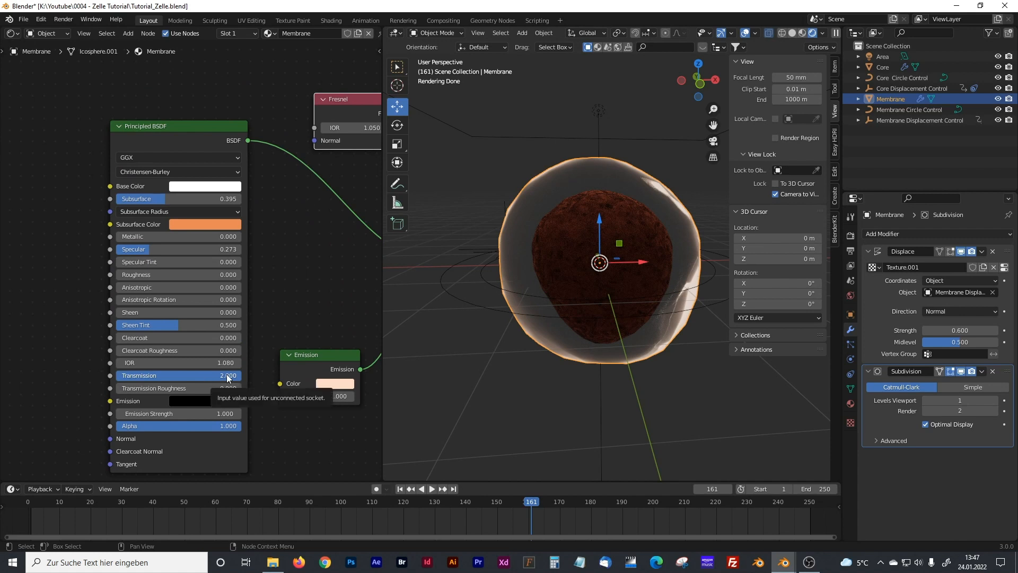
{"action": "middle_click_drag", "start_coordinate": [326, 269], "coordinate": [182, 284]}
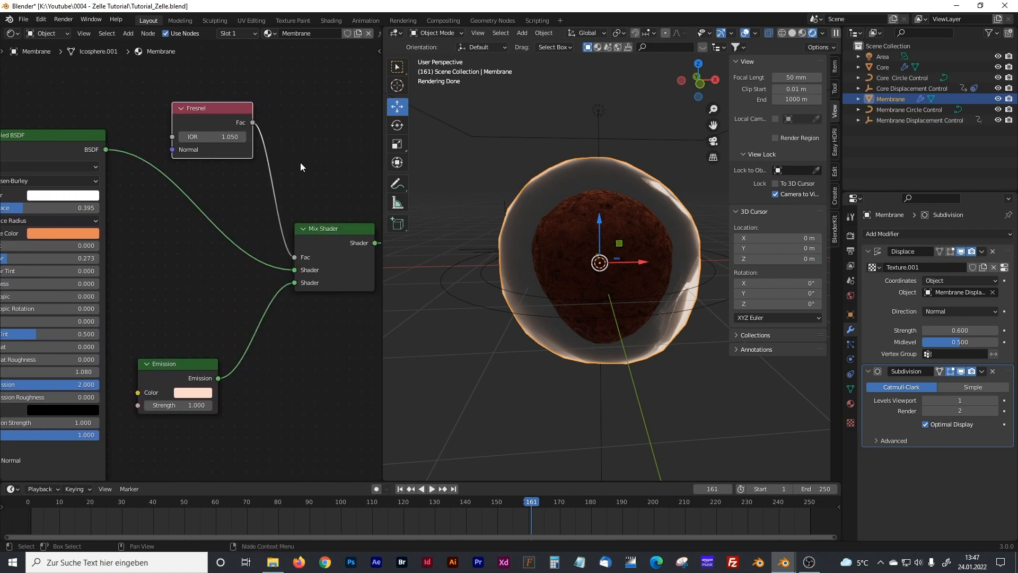
{"action": "left_click_drag", "start_coordinate": [218, 108], "coordinate": [219, 106]}
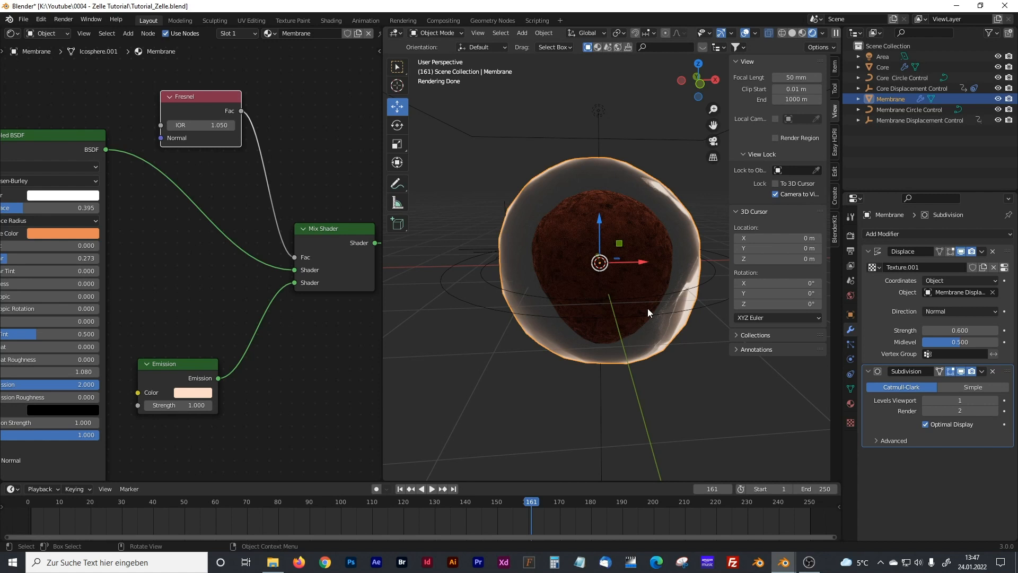
{"action": "left_click_drag", "start_coordinate": [180, 370], "coordinate": [198, 356]}
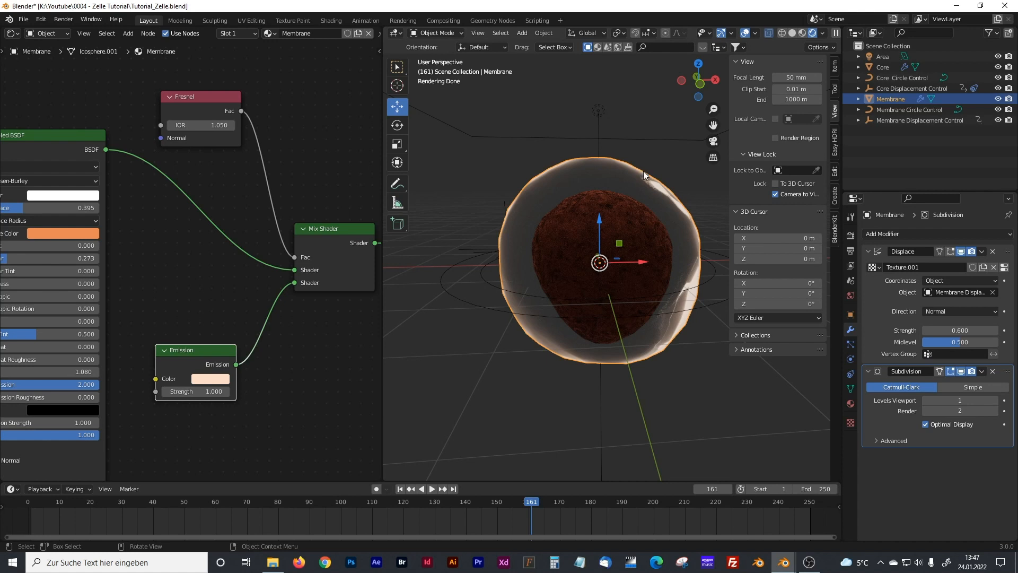
Add a plane at the origin and scale it up well beyond the cell as a backdrop.
{"action": "key", "text": "shift+a"}
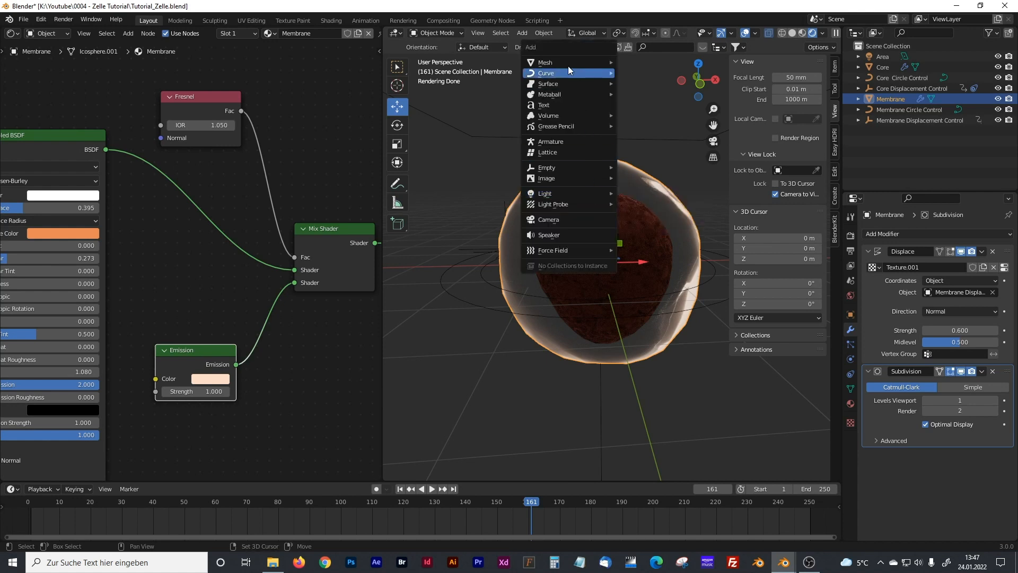
{"action": "mouse_move", "coordinate": [578, 59]}
{"action": "left_click", "coordinate": [639, 61]}
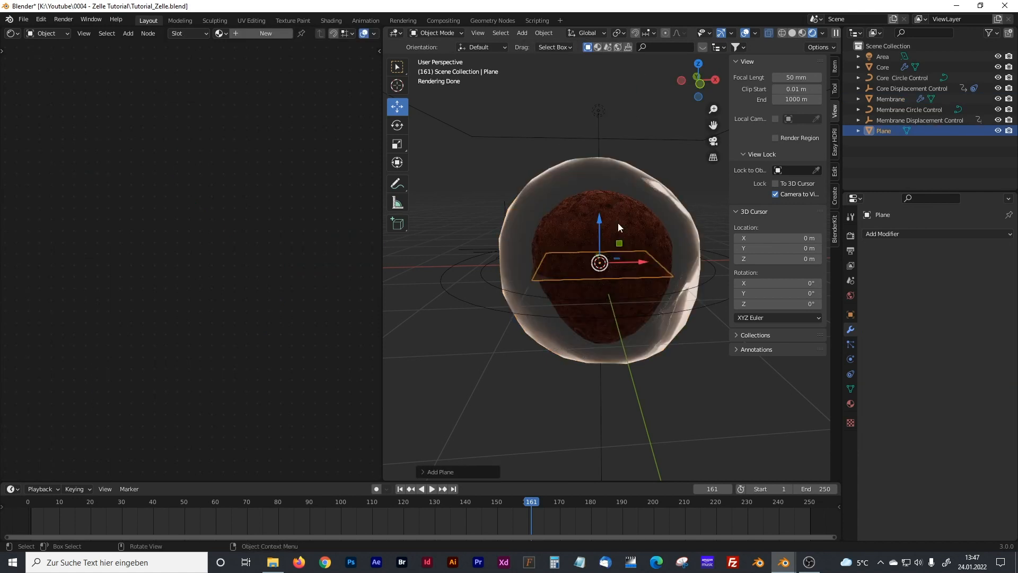
{"action": "key", "text": "s"}
{"action": "left_click", "coordinate": [772, 158]}
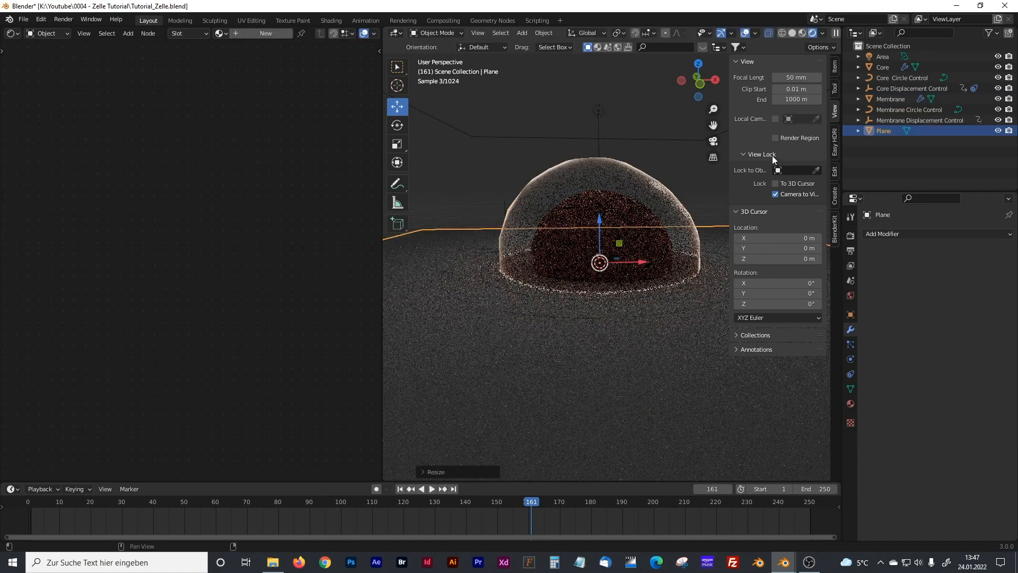
Rotate the backdrop plane upright and move it behind the cell.
{"action": "left_click", "coordinate": [398, 125]}
{"action": "left_click_drag", "start_coordinate": [382, 219], "coordinate": [207, 218]}
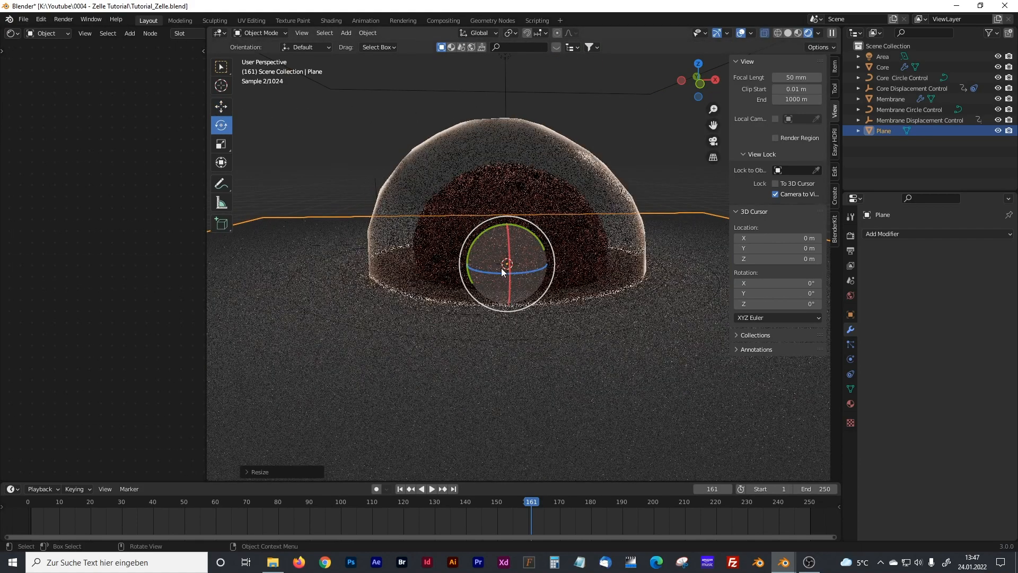
{"action": "mouse_move", "coordinate": [510, 245]}
{"action": "left_mouse_down", "text": "ctrl"}
{"action": "mouse_move", "coordinate": [511, 283]}
{"action": "mouse_move", "coordinate": [517, 259]}
{"action": "left_mouse_up", "text": "ctrl"}
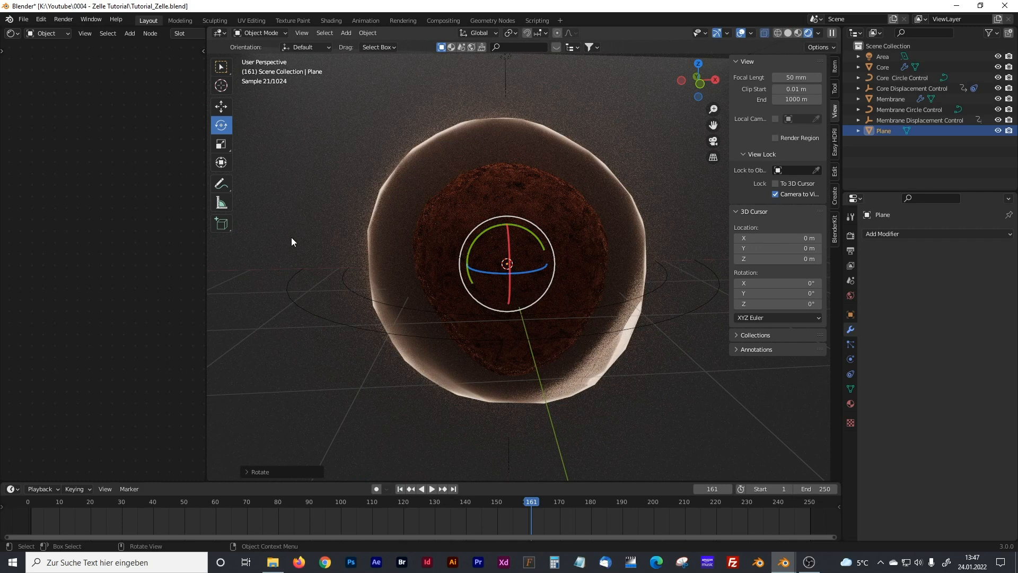
{"action": "middle_click_drag", "start_coordinate": [319, 240], "coordinate": [403, 260]}
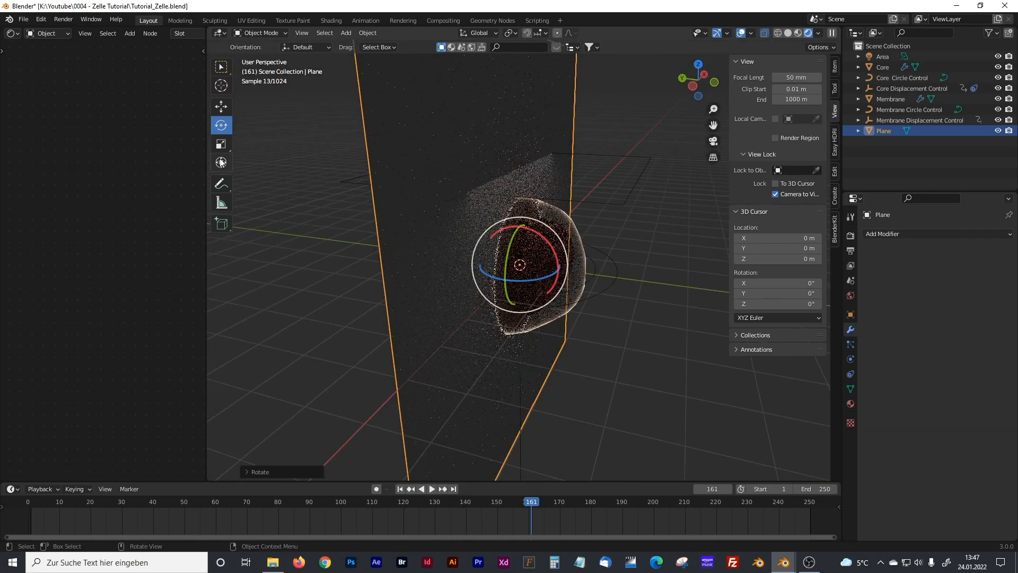
{"action": "left_click", "coordinate": [221, 106]}
{"action": "left_click_drag", "start_coordinate": [492, 259], "coordinate": [374, 231]}
Raise the area light to about 3.94 m above the origin and tilt it at an angle over the cell.
{"action": "left_click", "coordinate": [521, 166]}
{"action": "left_click_drag", "start_coordinate": [513, 128], "coordinate": [513, 60]}
{"action": "middle_click_drag", "start_coordinate": [555, 171], "coordinate": [493, 207]}
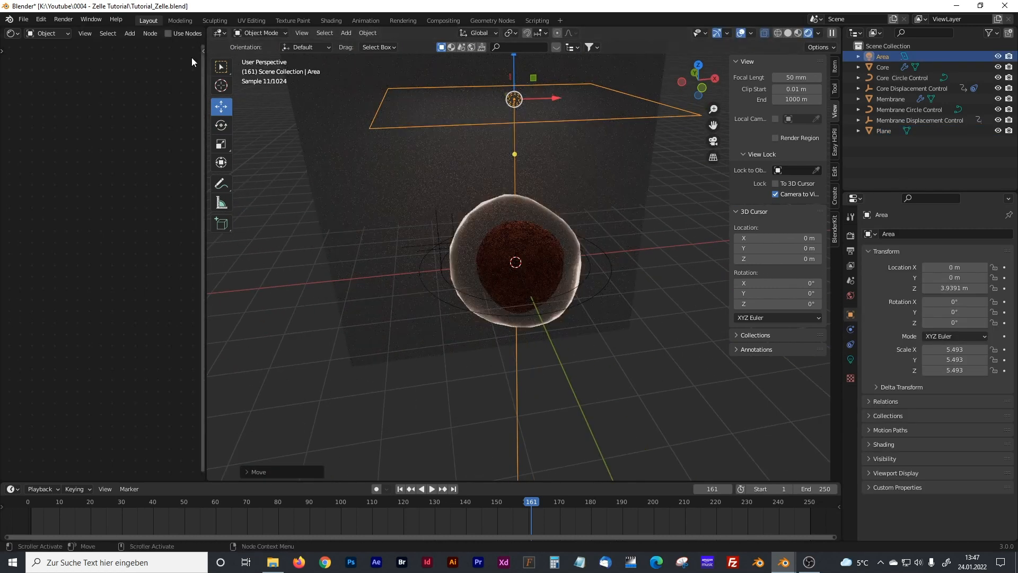
{"action": "left_click", "coordinate": [220, 126]}
{"action": "left_click_drag", "start_coordinate": [541, 68], "coordinate": [625, 94]}
{"action": "left_click", "coordinate": [221, 106]}
{"action": "middle_click_drag", "start_coordinate": [648, 294], "coordinate": [573, 273]}
Set the area light's power to 200 W.
{"action": "left_click", "coordinate": [851, 359]}
{"action": "left_click", "coordinate": [954, 309]}
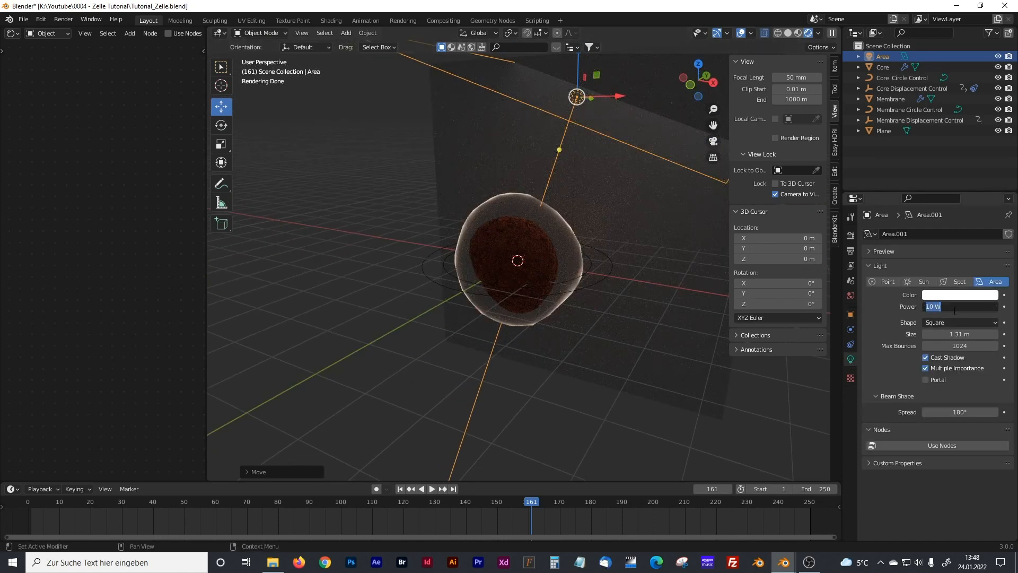
{"action": "type", "text": "200"}
{"action": "key", "text": "Return"}
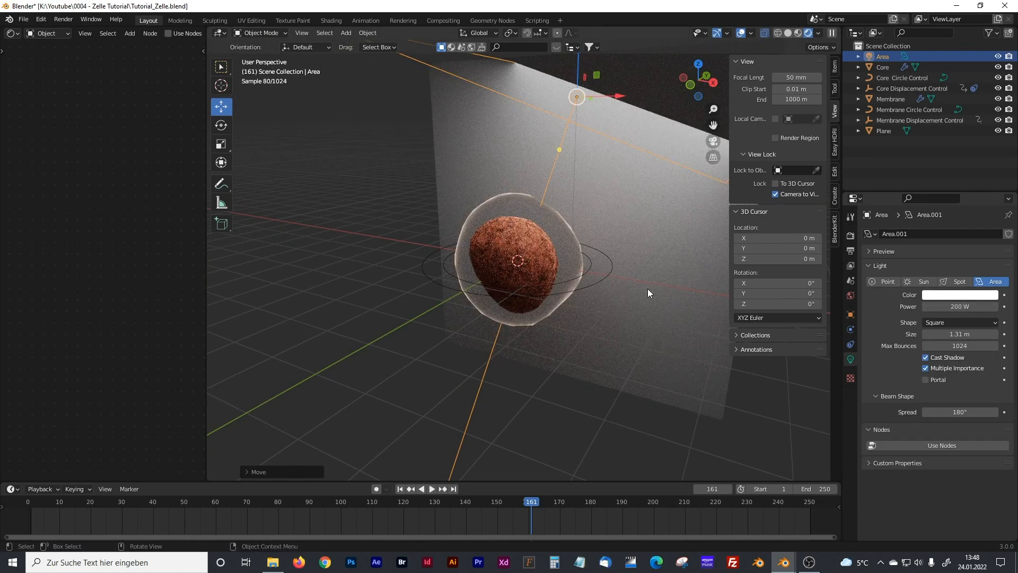
Add a camera to the scene and look through it.
{"action": "left_click", "coordinate": [389, 252]}
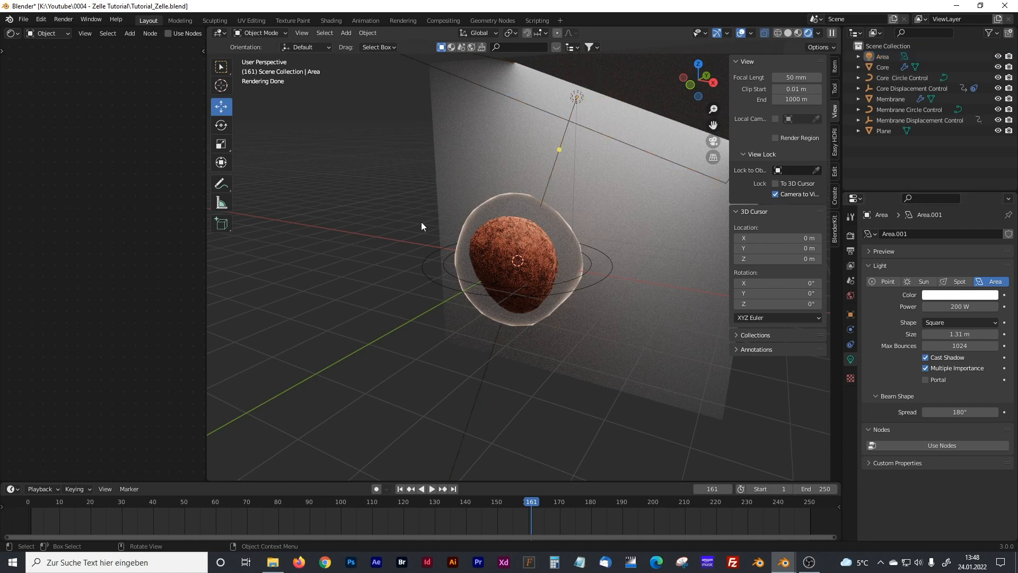
{"action": "key", "text": "shift+a"}
{"action": "mouse_move", "coordinate": [386, 242]}
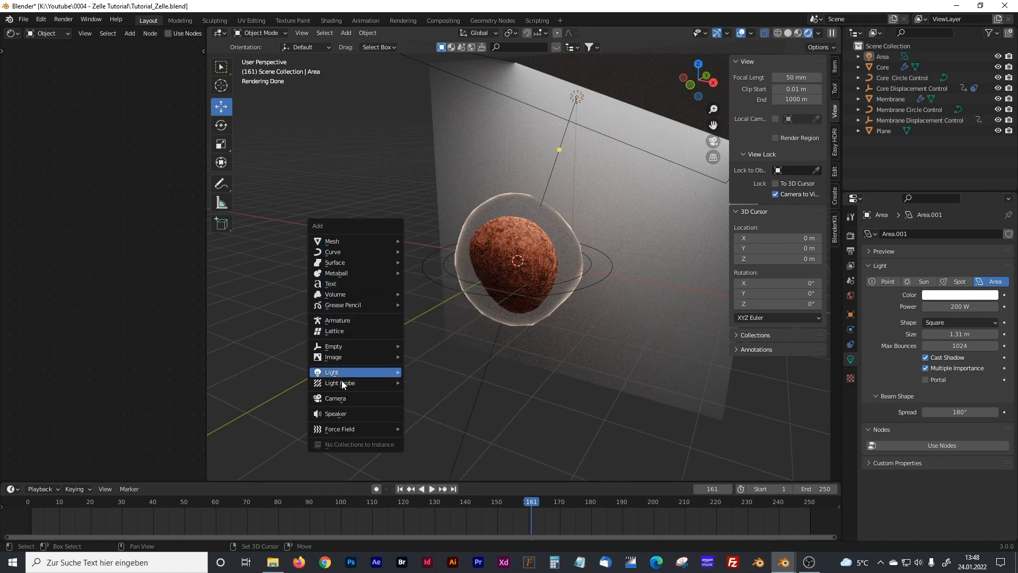
{"action": "left_click", "coordinate": [344, 398]}
{"action": "key", "text": "KP_0"}
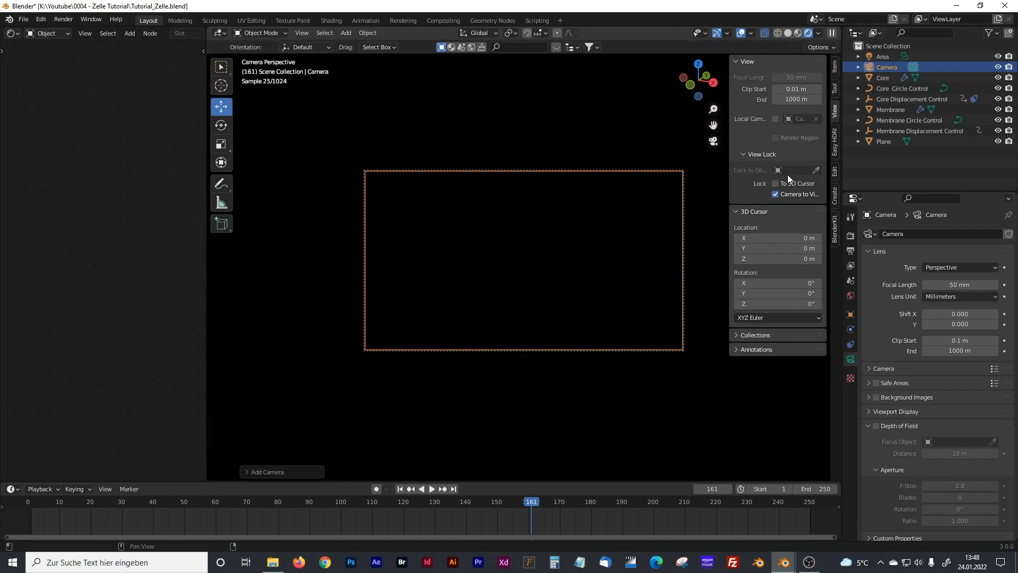
Frame the whole cell in front of the backdrop through the camera, then unlock the camera from view navigation.
{"action": "scroll", "coordinate": [583, 228], "scroll_direction": "down", "scroll_amount": 10}
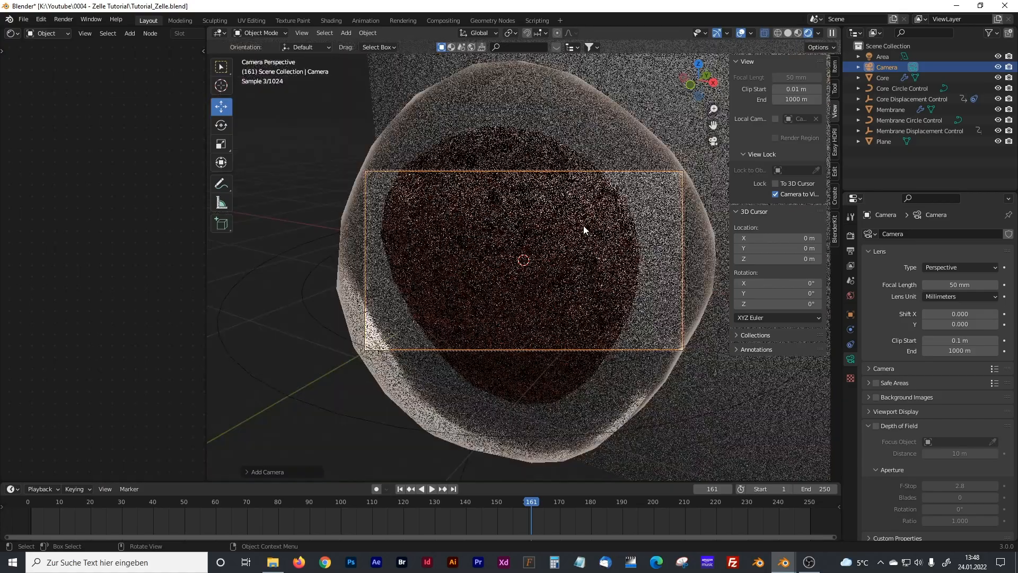
{"action": "middle_click_drag", "start_coordinate": [585, 228], "coordinate": [785, 189]}
{"action": "left_click", "coordinate": [785, 193]}
{"action": "scroll", "coordinate": [521, 224], "scroll_direction": "up", "scroll_amount": 1}
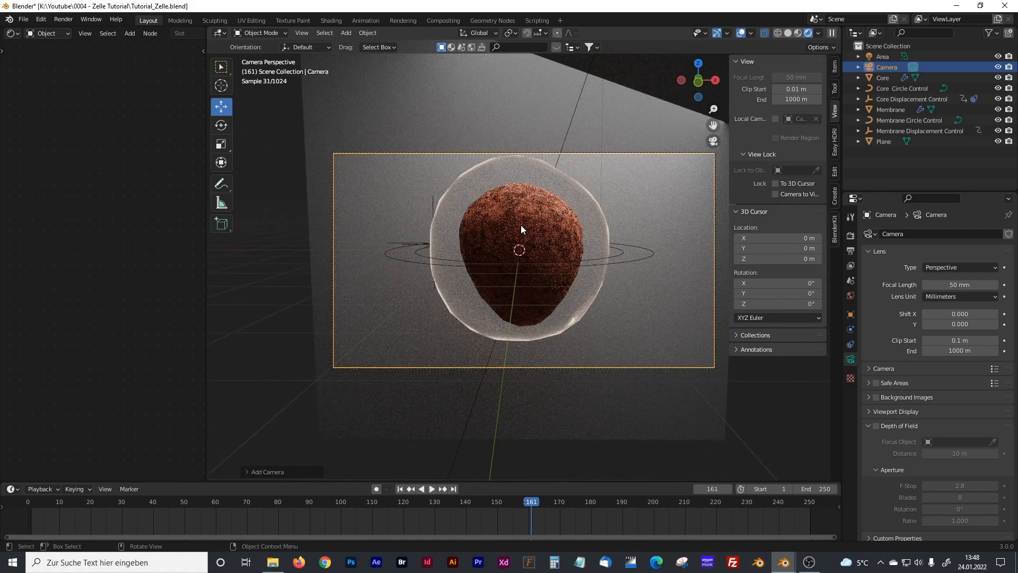
{"action": "scroll", "coordinate": [475, 222], "scroll_direction": "up", "scroll_amount": 1}
{"action": "left_click_drag", "start_coordinate": [204, 250], "coordinate": [161, 250]}
{"action": "middle_click_drag", "start_coordinate": [631, 240], "coordinate": [598, 256], "text": "shift"}
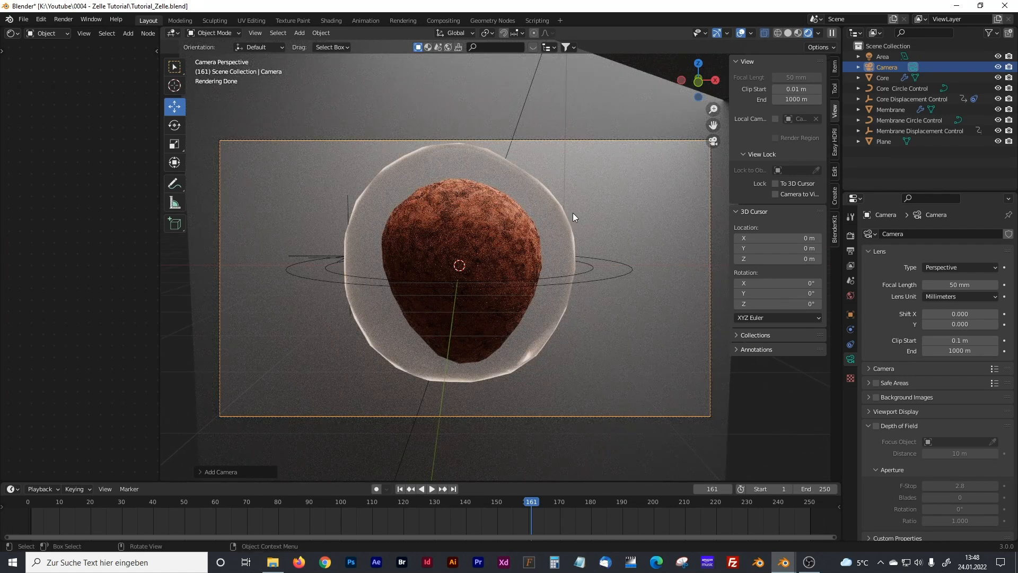
Scale the core down so it sits well inside the membrane and apply its object transform.
{"action": "left_click", "coordinate": [511, 228]}
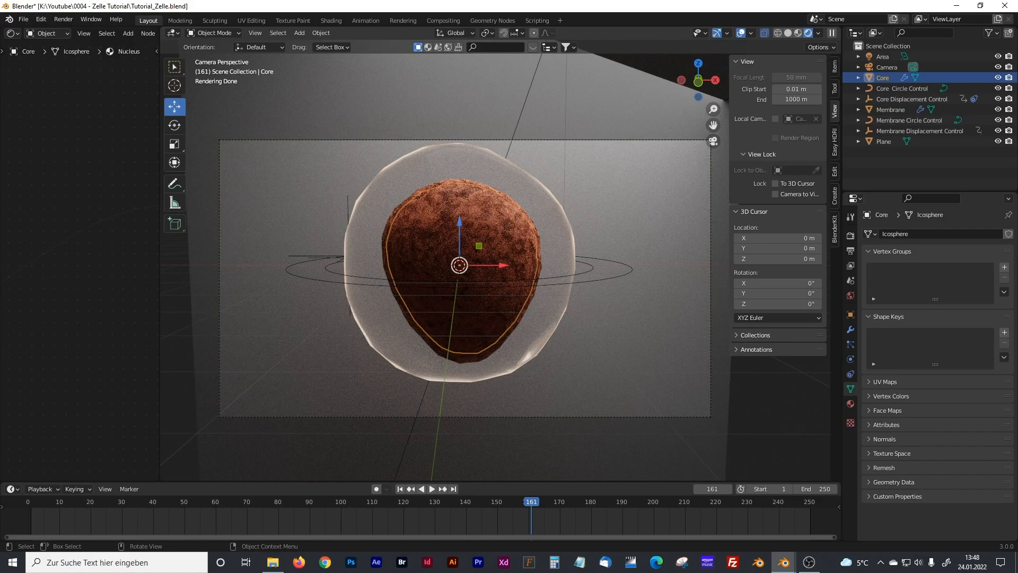
{"action": "key", "text": "s"}
{"action": "left_click", "coordinate": [515, 239]}
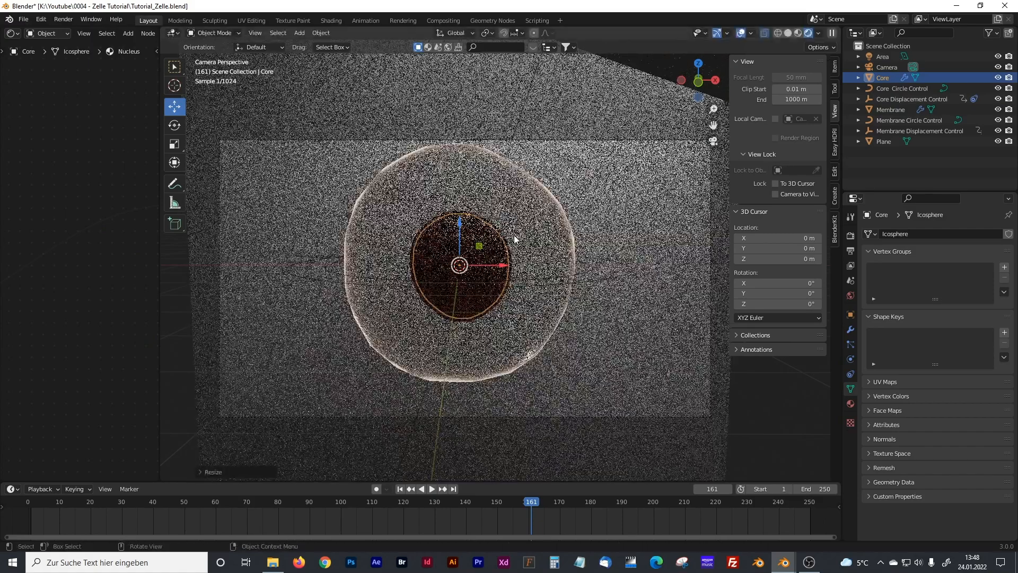
{"action": "key", "text": "ctrl+a"}
{"action": "left_click", "coordinate": [483, 235]}
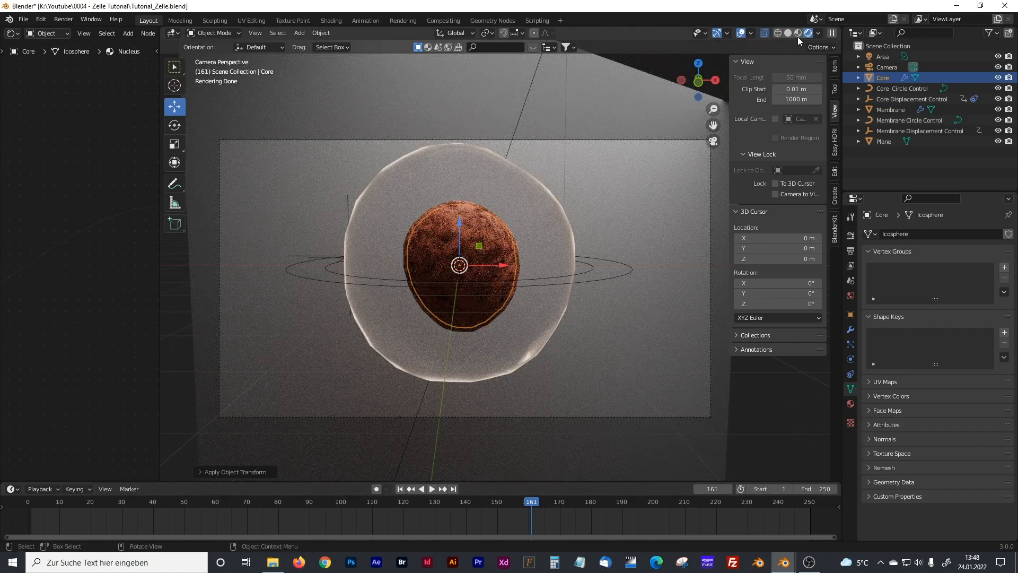
Play the animation from the first frame to check the core's movement inside the membrane.
{"action": "left_click", "coordinate": [401, 488]}
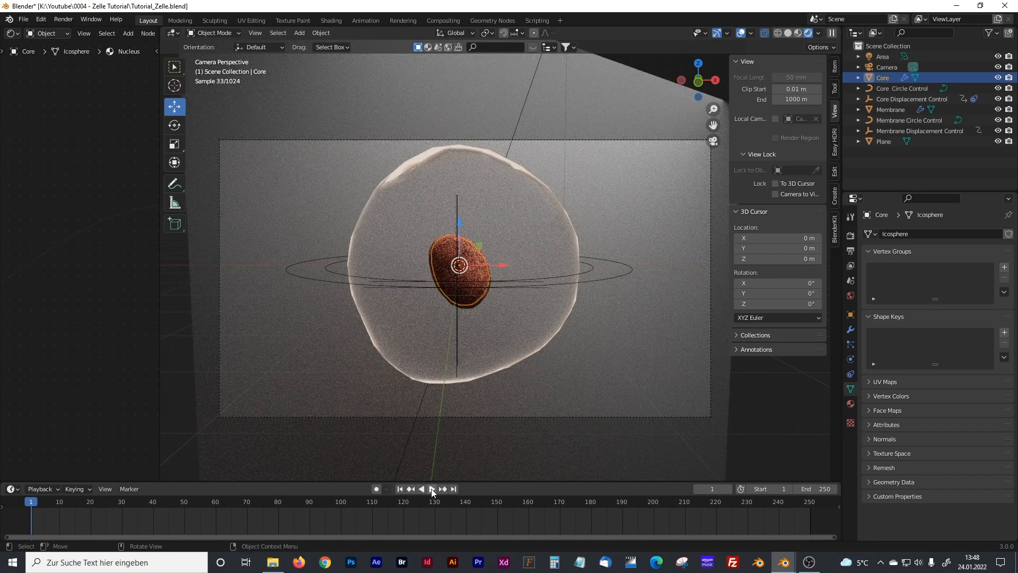
{"action": "left_click", "coordinate": [432, 489]}
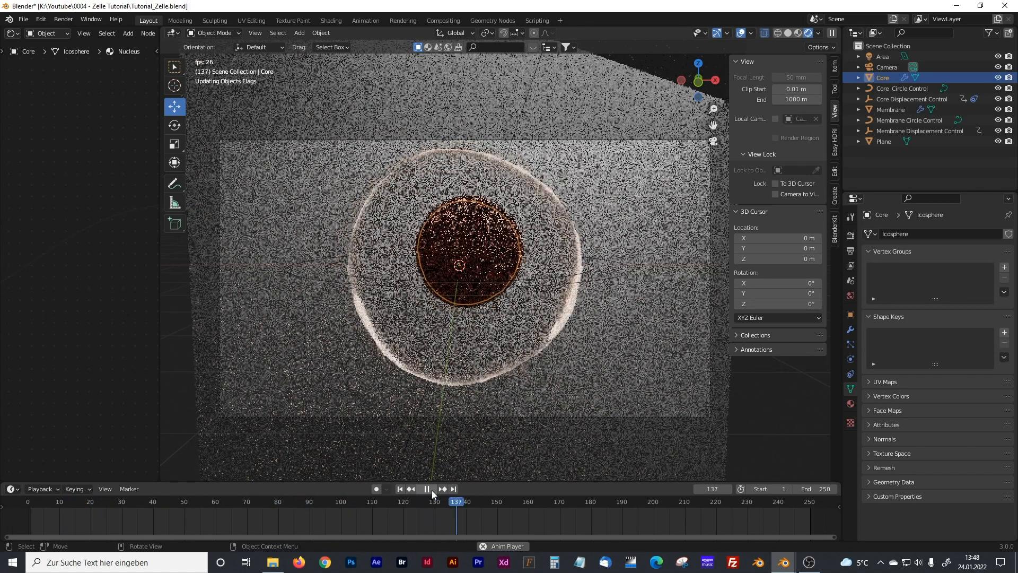
{"action": "left_click", "coordinate": [431, 489]}
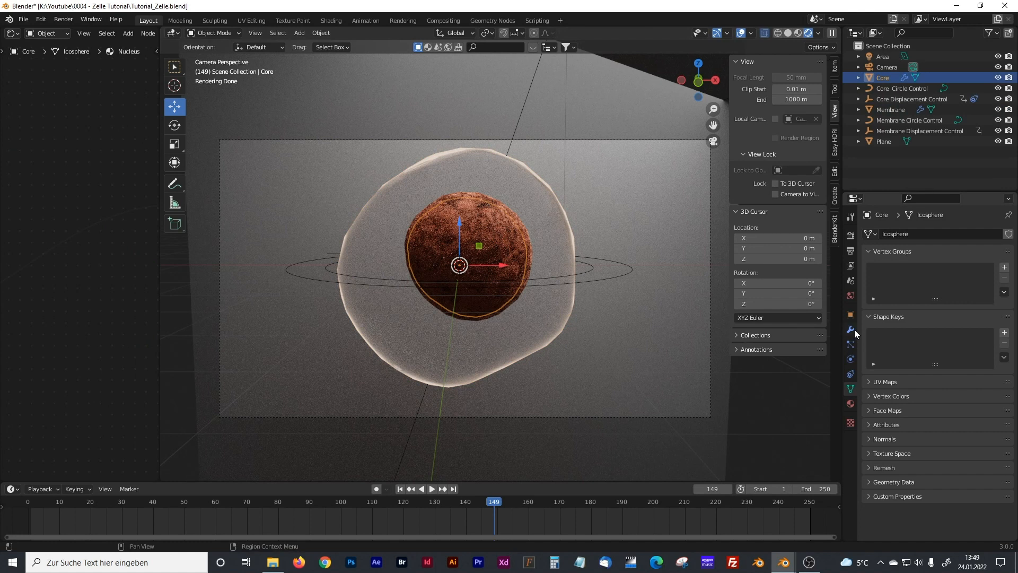
Set the core's Displace strength to 0.2 and preview the animation from the start.
{"action": "left_click", "coordinate": [851, 330]}
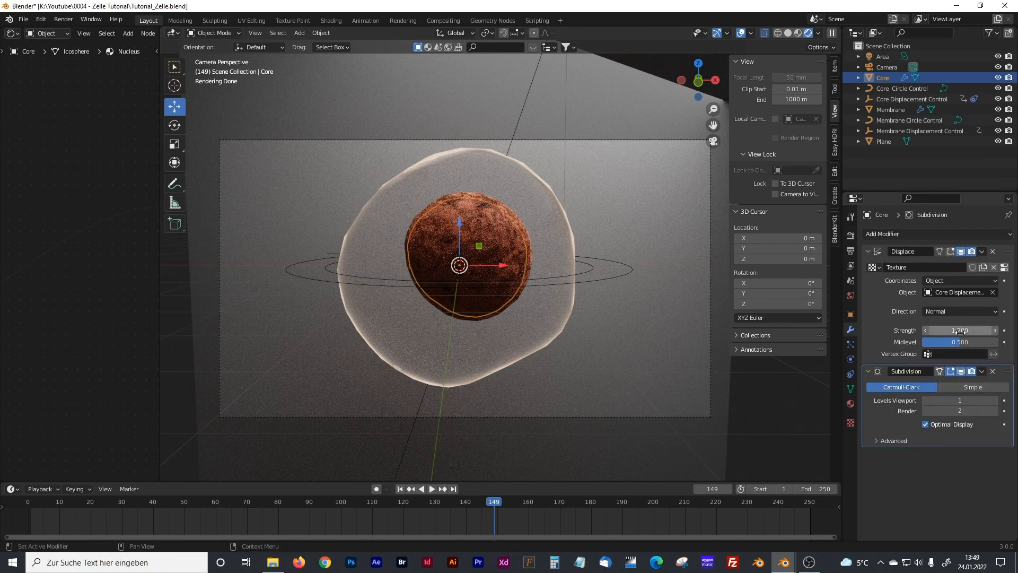
{"action": "left_click_drag", "start_coordinate": [959, 331], "coordinate": [921, 331]}
{"action": "left_click", "coordinate": [400, 489]}
{"action": "left_click", "coordinate": [428, 488]}
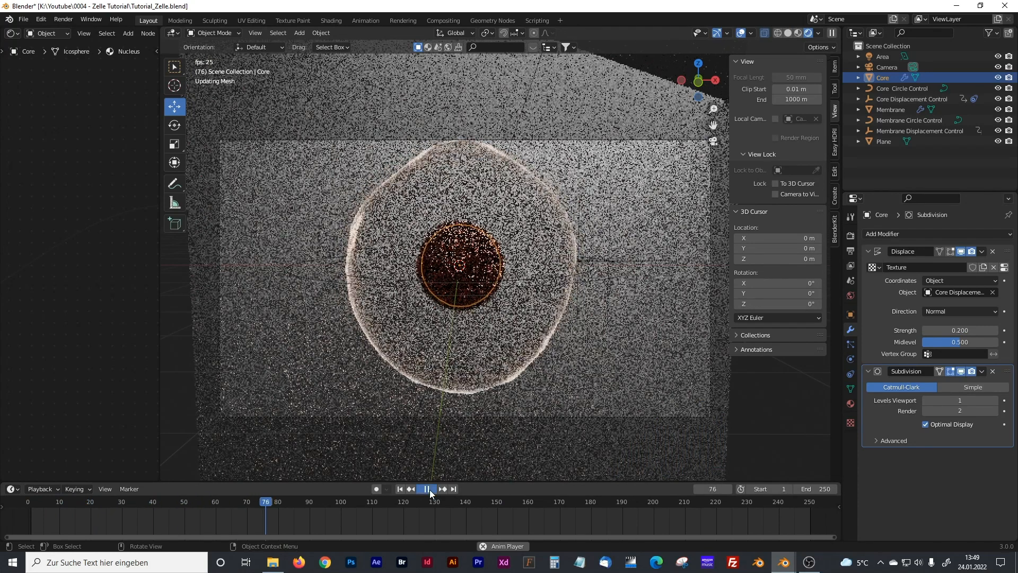
{"action": "left_click", "coordinate": [430, 489]}
Set the size of the core's Stucci displacement texture to 0.75 and preview the animation.
{"action": "left_click", "coordinate": [1004, 267]}
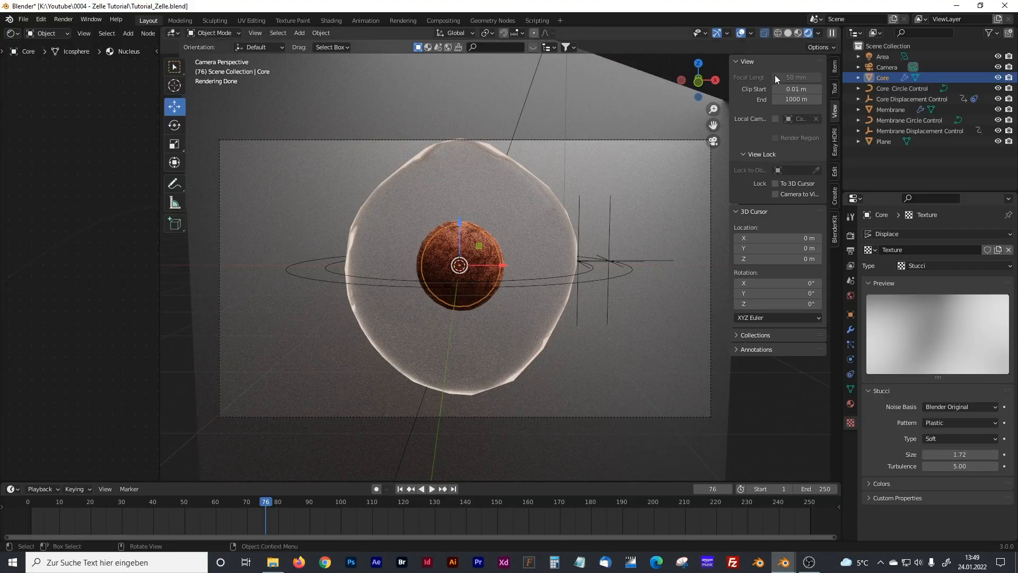
{"action": "scroll", "coordinate": [545, 273], "scroll_direction": "up", "scroll_amount": 1}
{"action": "left_click_drag", "start_coordinate": [958, 454], "coordinate": [905, 454]}
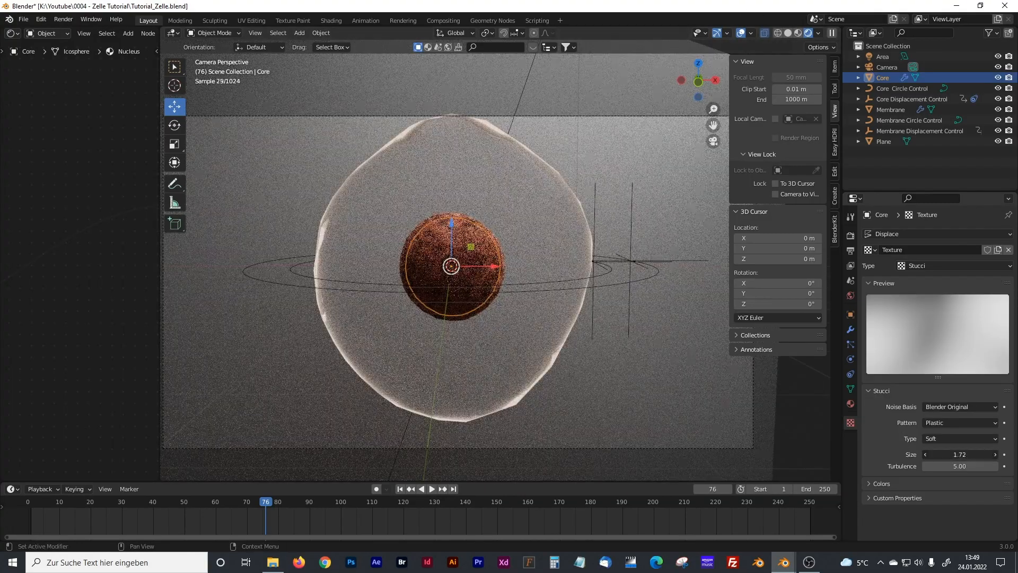
{"action": "left_click", "coordinate": [433, 492]}
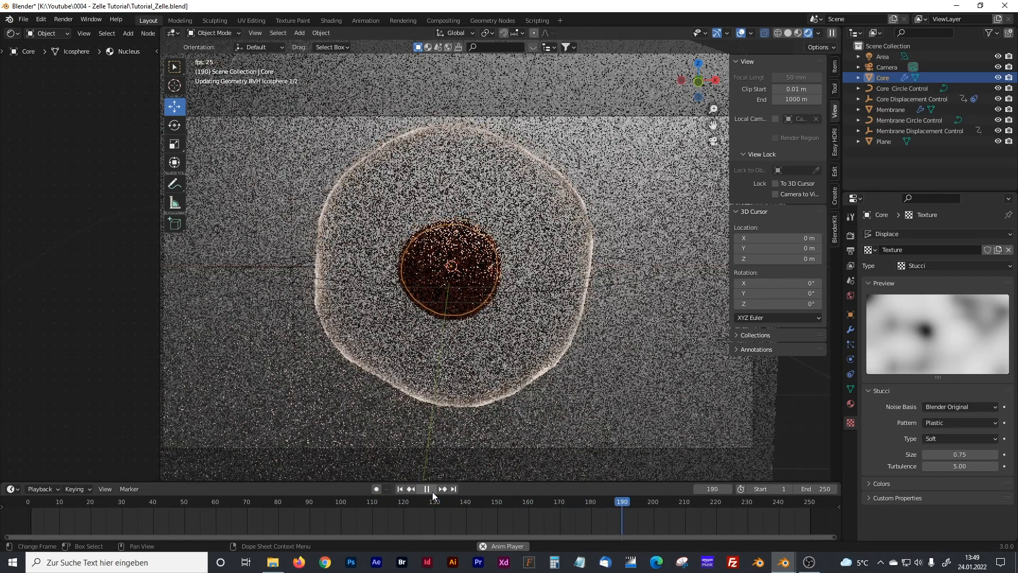
{"action": "left_click", "coordinate": [432, 492]}
Reduce the Follow Path influence of the Membrane Displacement Control to 0.254 and preview the animation from the start.
{"action": "left_click", "coordinate": [443, 148]}
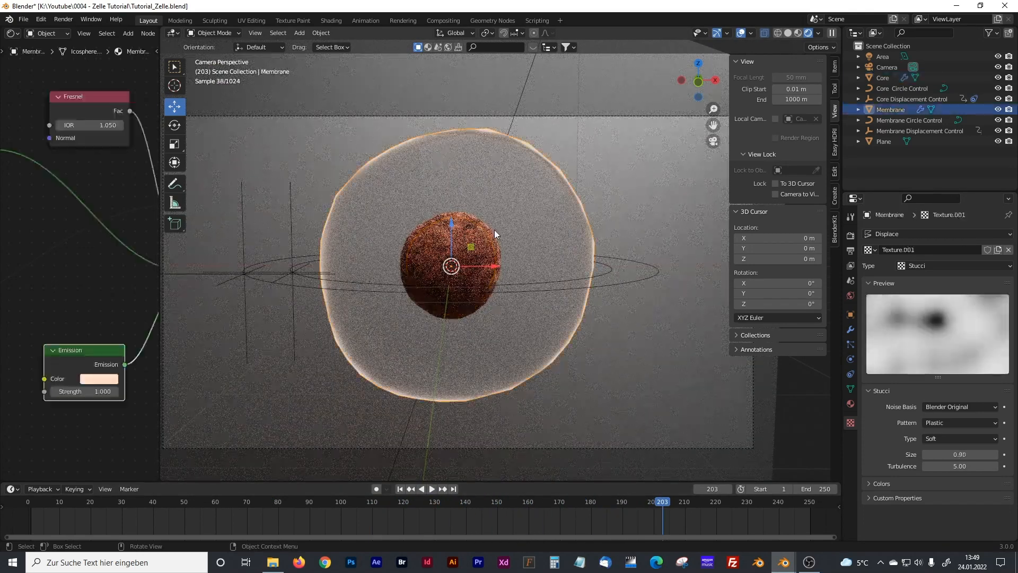
{"action": "left_click", "coordinate": [851, 329]}
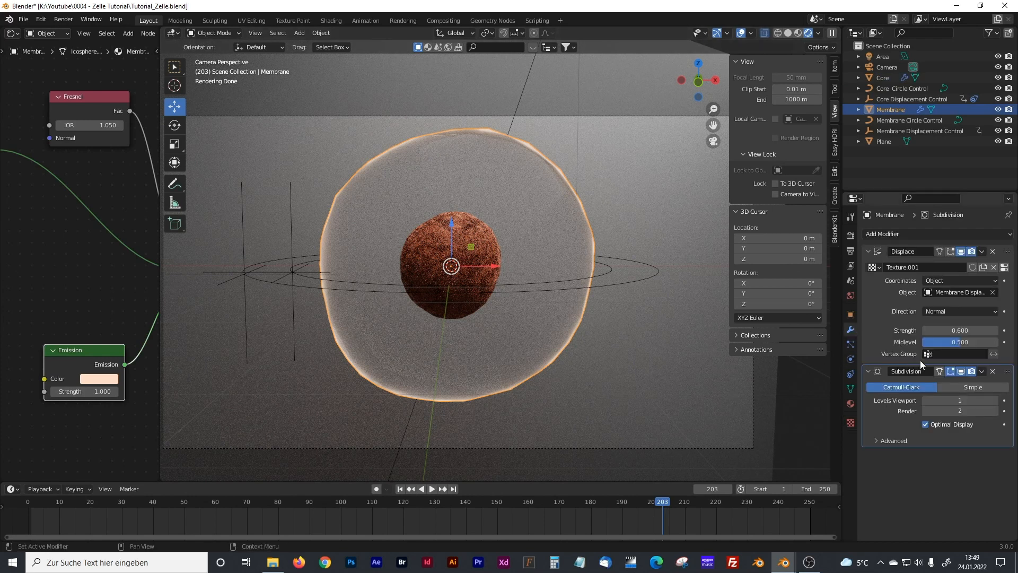
{"action": "left_click", "coordinate": [899, 132]}
{"action": "left_click", "coordinate": [850, 344]}
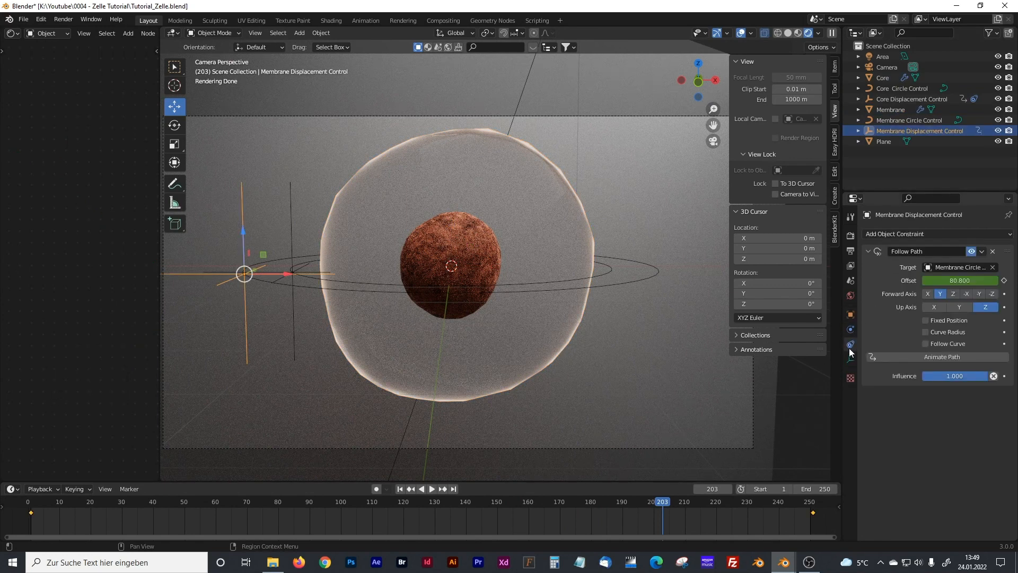
{"action": "left_click_drag", "start_coordinate": [965, 377], "coordinate": [917, 376]}
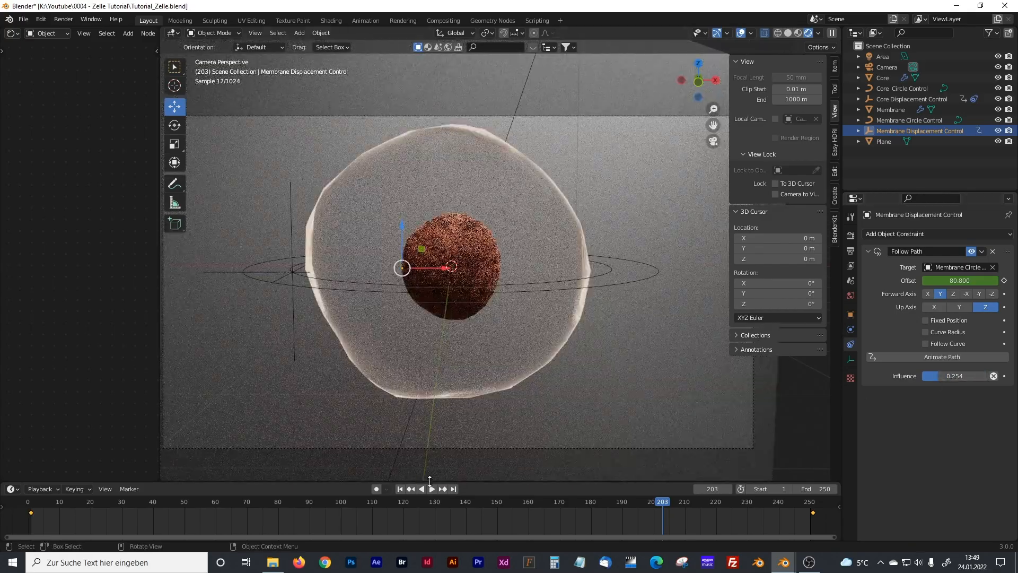
{"action": "left_click", "coordinate": [400, 489]}
{"action": "left_click", "coordinate": [430, 488]}
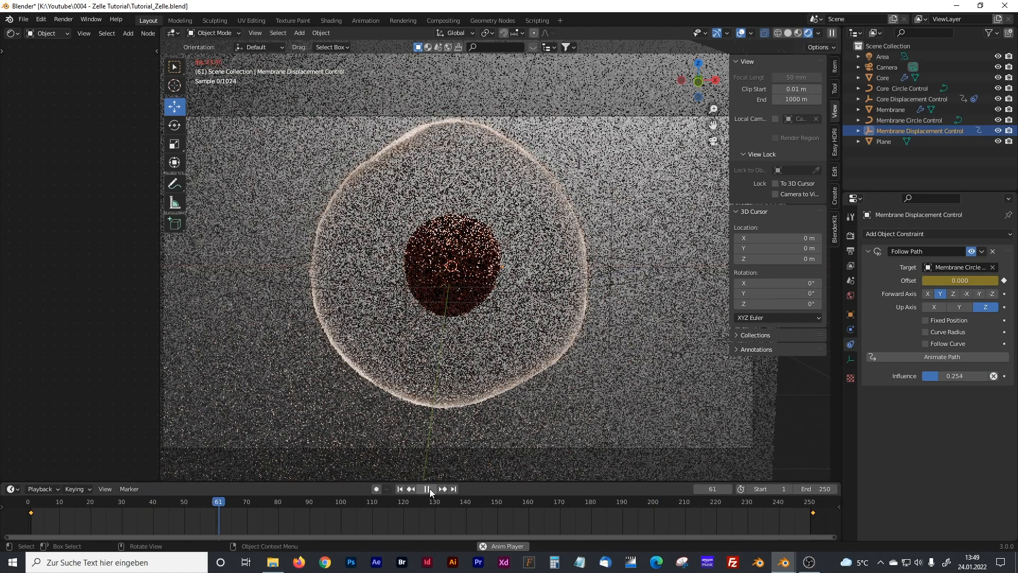
{"action": "left_click", "coordinate": [429, 488]}
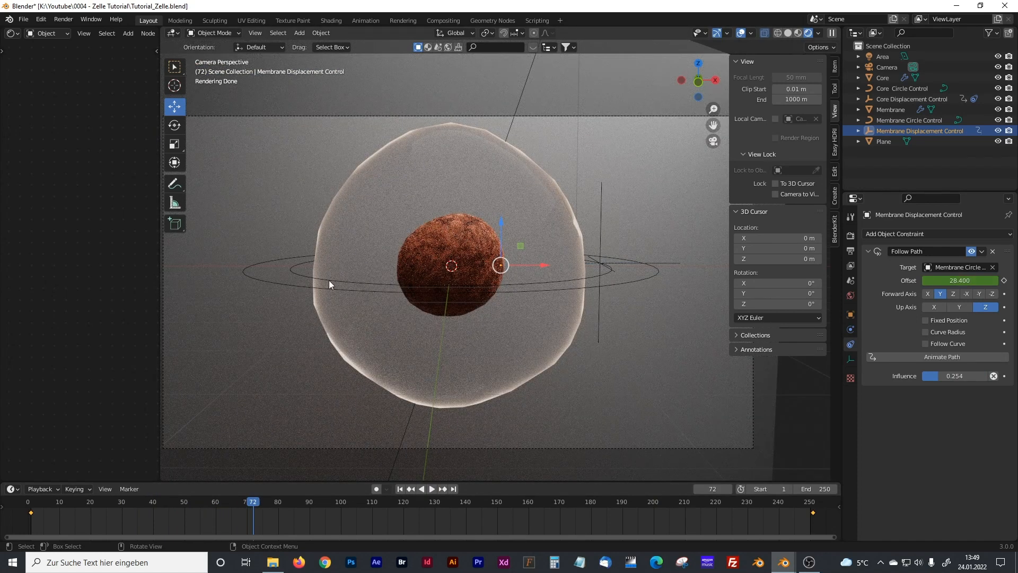
Set the size of the membrane's Stucci displacement texture to 0.33.
{"action": "left_click", "coordinate": [505, 178]}
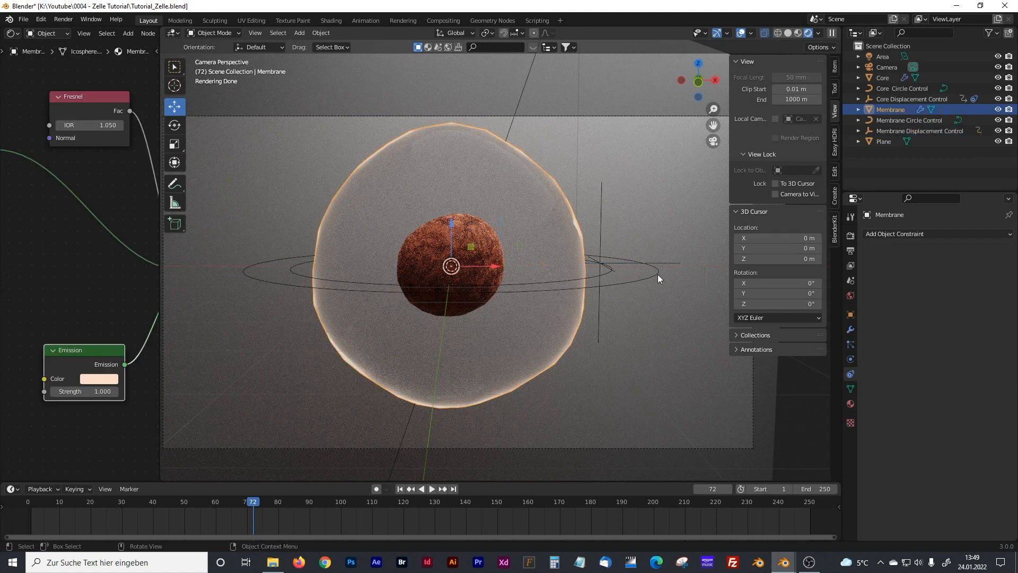
{"action": "left_click", "coordinate": [540, 212]}
{"action": "left_click", "coordinate": [574, 246]}
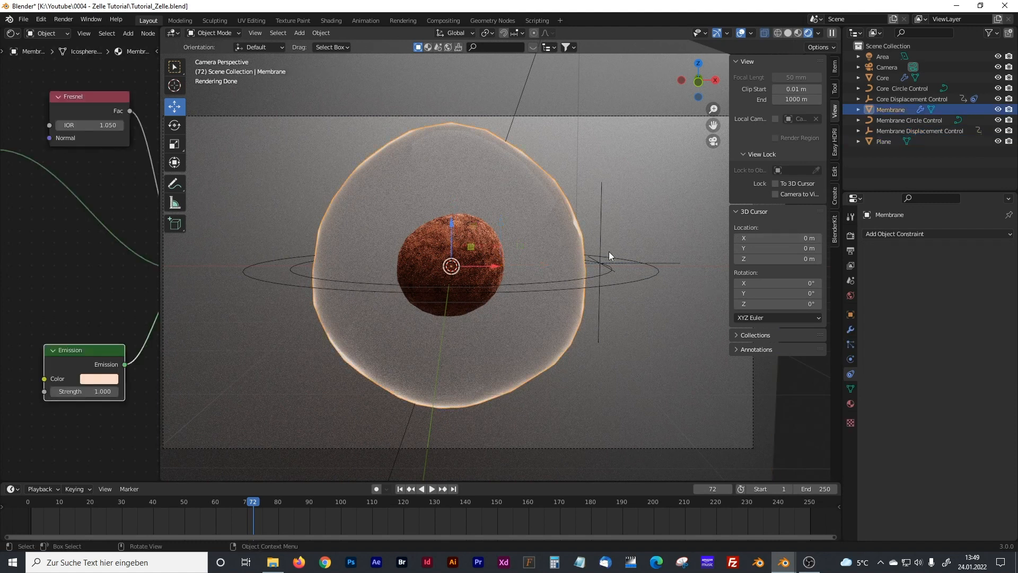
{"action": "left_click", "coordinate": [850, 329]}
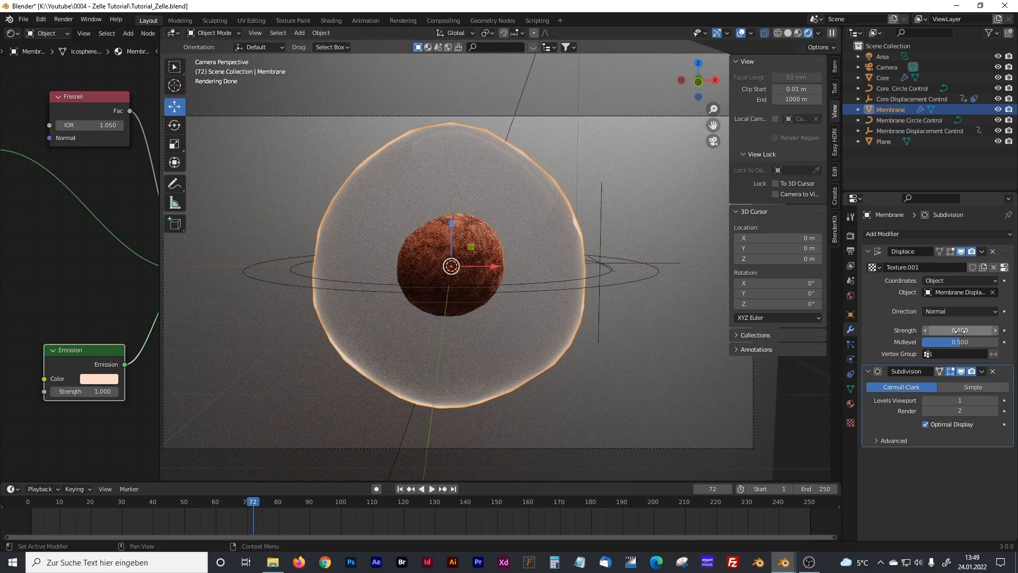
{"action": "left_click", "coordinate": [1004, 267]}
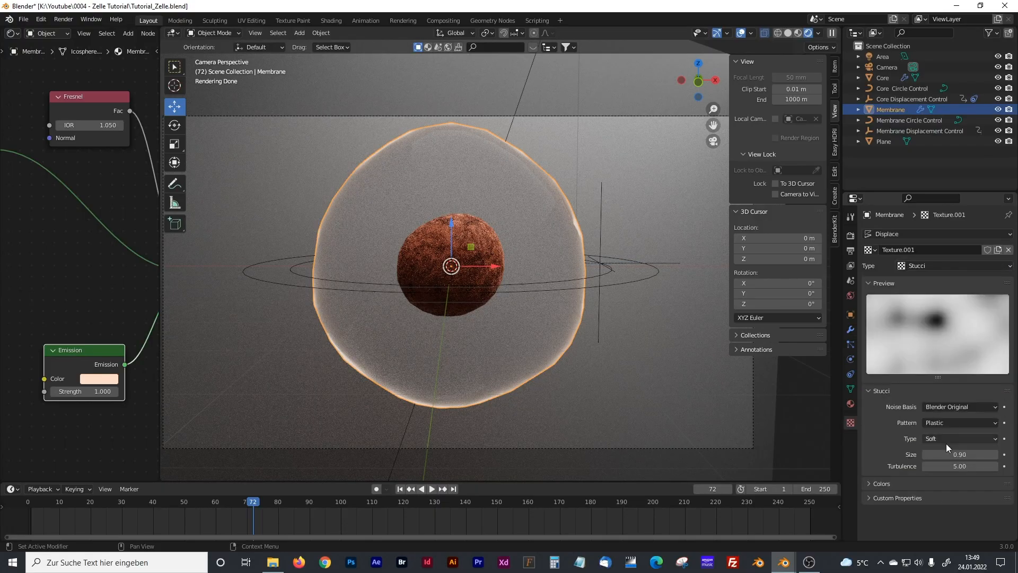
{"action": "left_click_drag", "start_coordinate": [957, 454], "coordinate": [854, 454]}
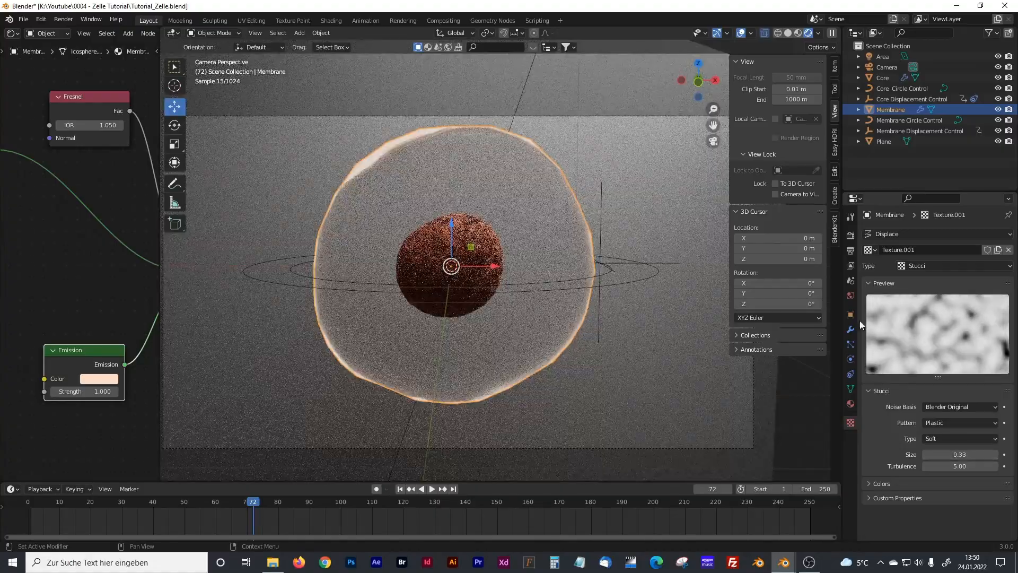
Set the membrane's Displace strength to 0.9 and preview the animation from the first frame.
{"action": "left_click", "coordinate": [851, 330]}
{"action": "left_click_drag", "start_coordinate": [956, 331], "coordinate": [915, 331]}
{"action": "left_click", "coordinate": [398, 488]}
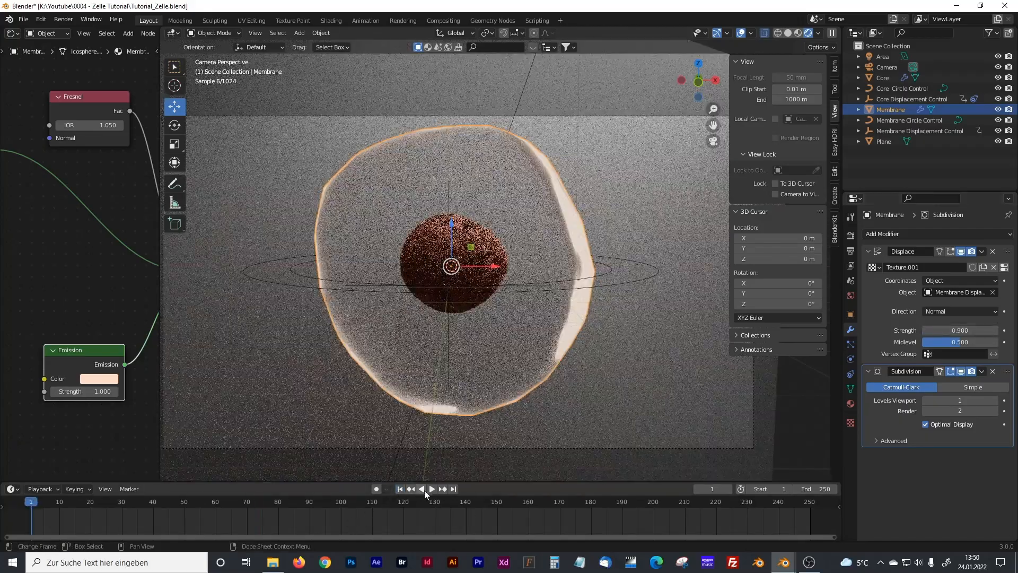
{"action": "left_click", "coordinate": [432, 489]}
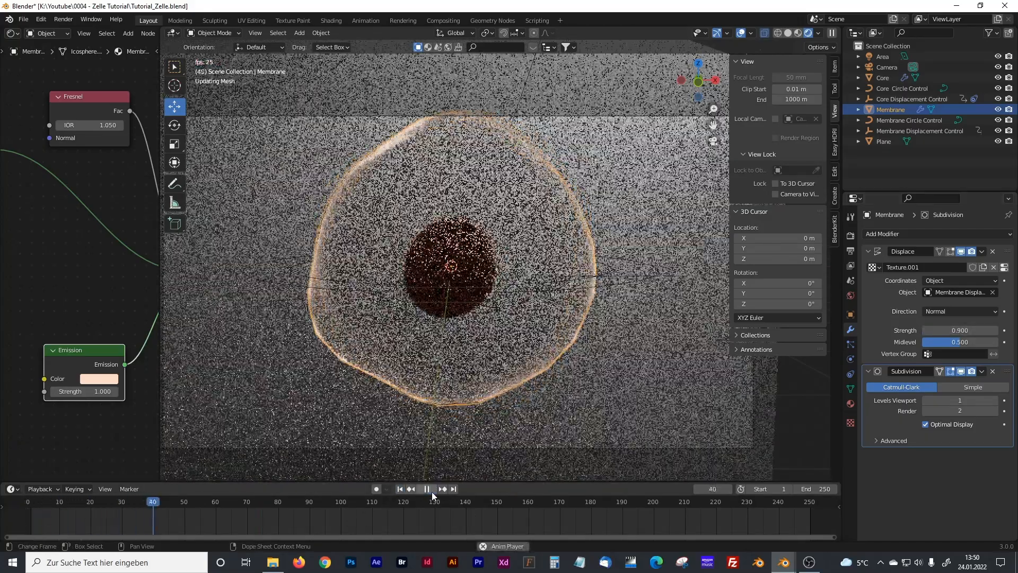
{"action": "left_click", "coordinate": [432, 491]}
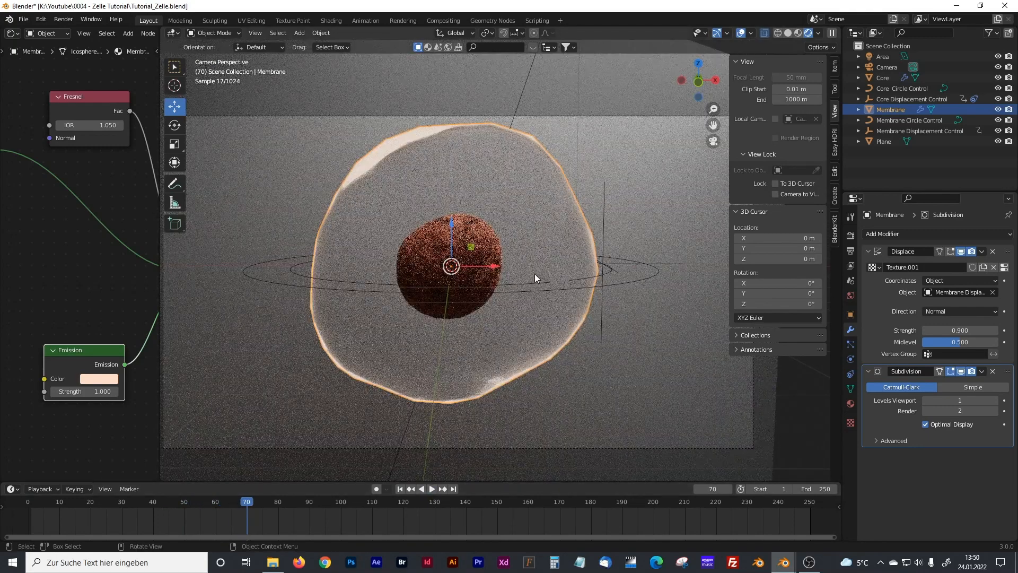
Add an ico sphere at the scene origin and scale it up until it encloses the whole cell.
{"action": "scroll", "coordinate": [566, 298], "scroll_direction": "down", "scroll_amount": 2}
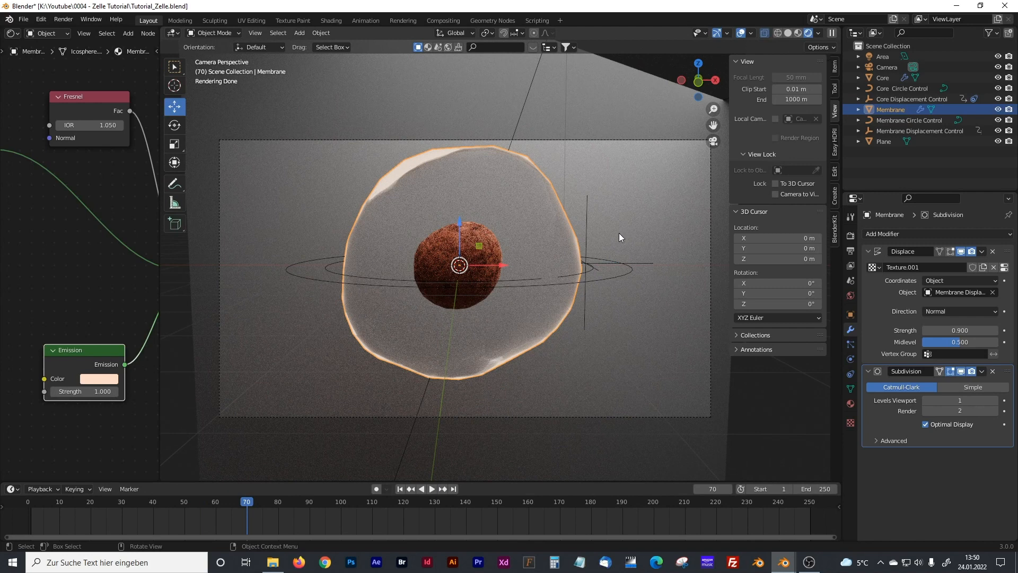
{"action": "middle_click_drag", "start_coordinate": [605, 232], "coordinate": [609, 234], "text": "shift"}
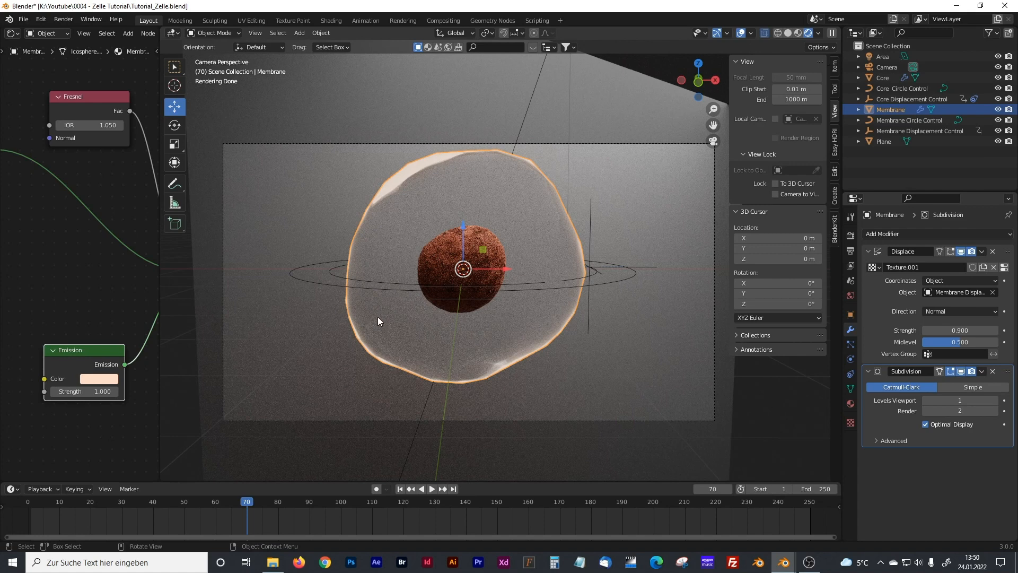
{"action": "scroll", "coordinate": [529, 296], "scroll_direction": "down", "scroll_amount": 1}
{"action": "scroll", "coordinate": [517, 297], "scroll_direction": "up", "scroll_amount": 1}
{"action": "middle_click_drag", "start_coordinate": [469, 239], "coordinate": [545, 316]}
{"action": "key", "text": "shift+a"}
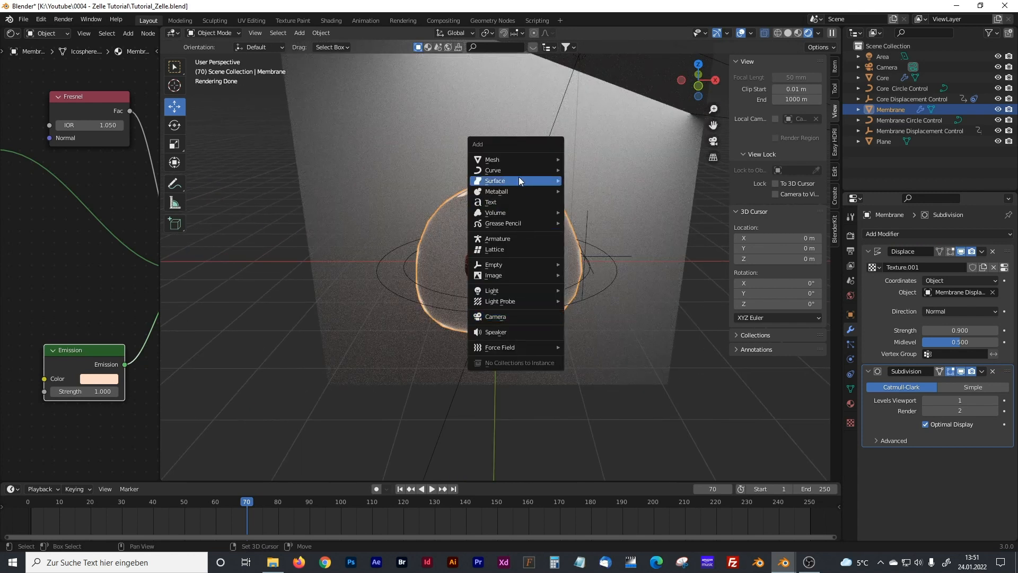
{"action": "mouse_move", "coordinate": [516, 168]}
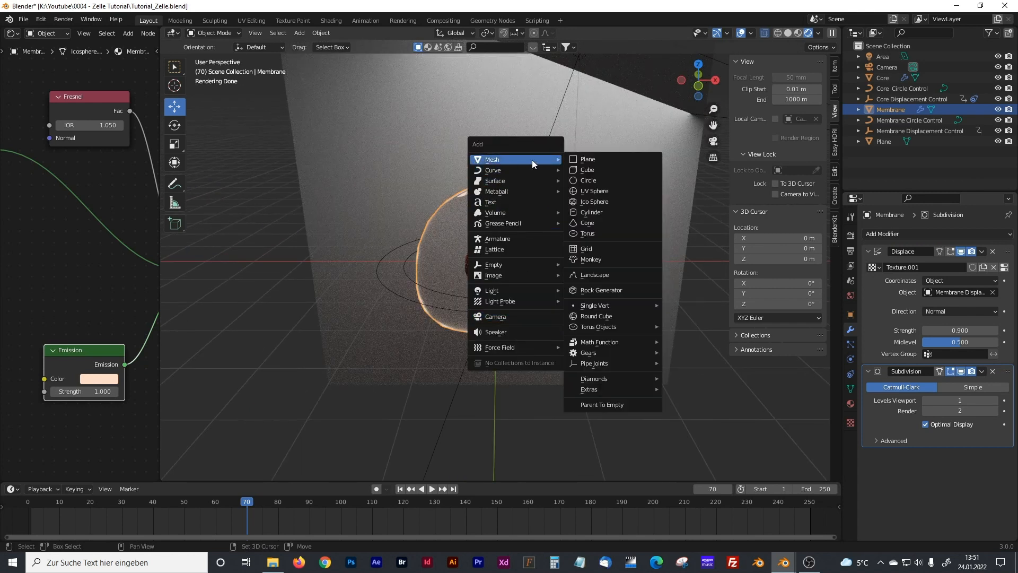
{"action": "left_click", "coordinate": [586, 200]}
{"action": "key", "text": "s"}
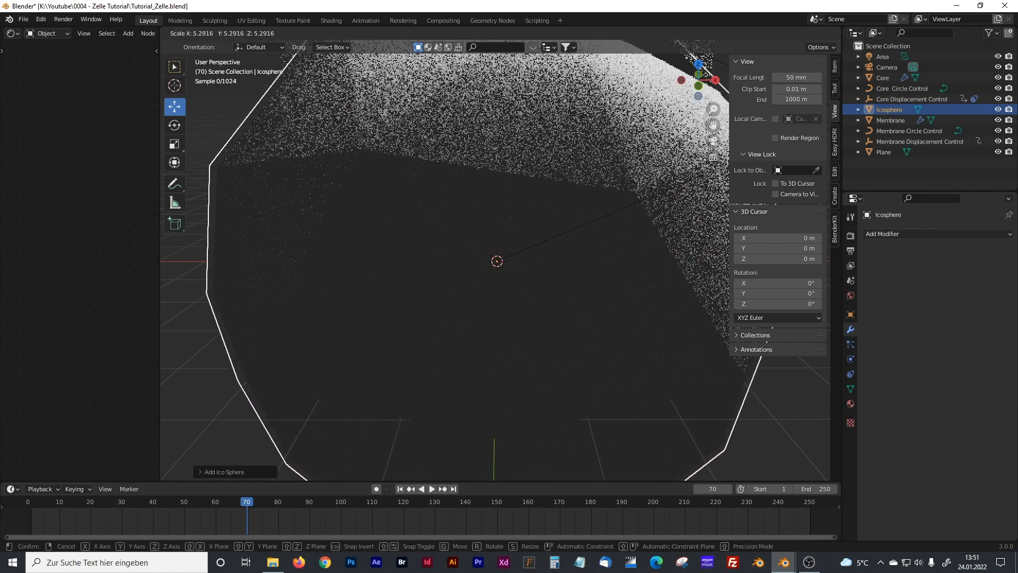
{"action": "left_click", "coordinate": [192, 100]}
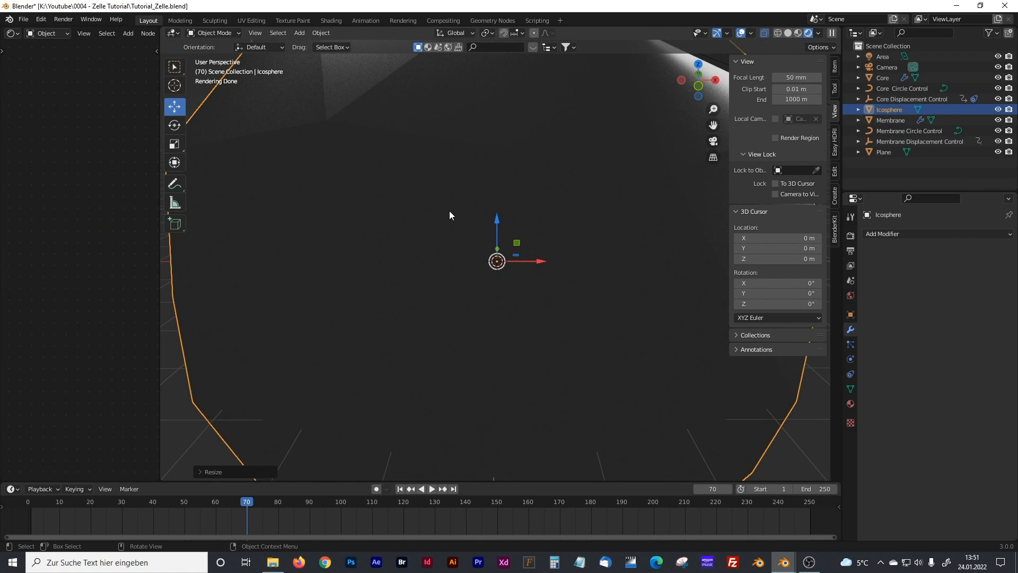
{"action": "scroll", "coordinate": [484, 213], "scroll_direction": "down", "scroll_amount": 3}
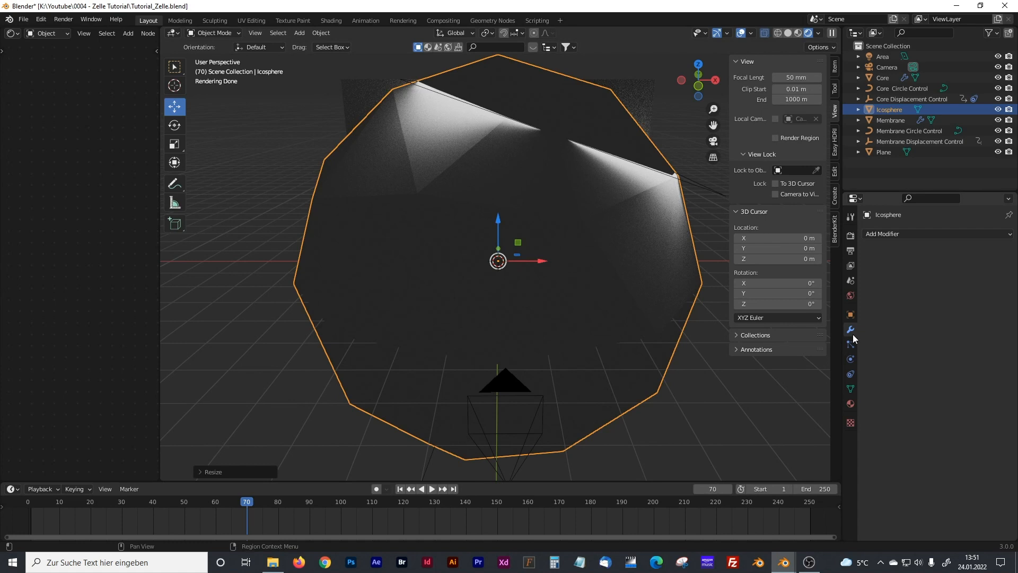
Add a Nurbs circle at the origin and scale it up slightly wider than the large ico sphere.
{"action": "left_click", "coordinate": [700, 398]}
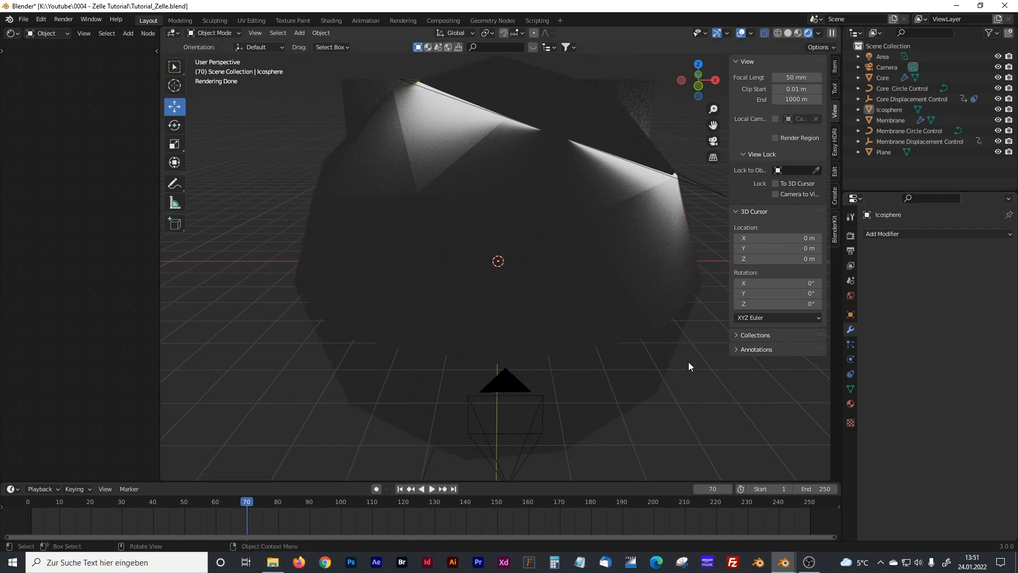
{"action": "left_click", "coordinate": [667, 308]}
{"action": "left_click", "coordinate": [710, 393]}
{"action": "left_click", "coordinate": [683, 308]}
{"action": "key", "text": "shift+a"}
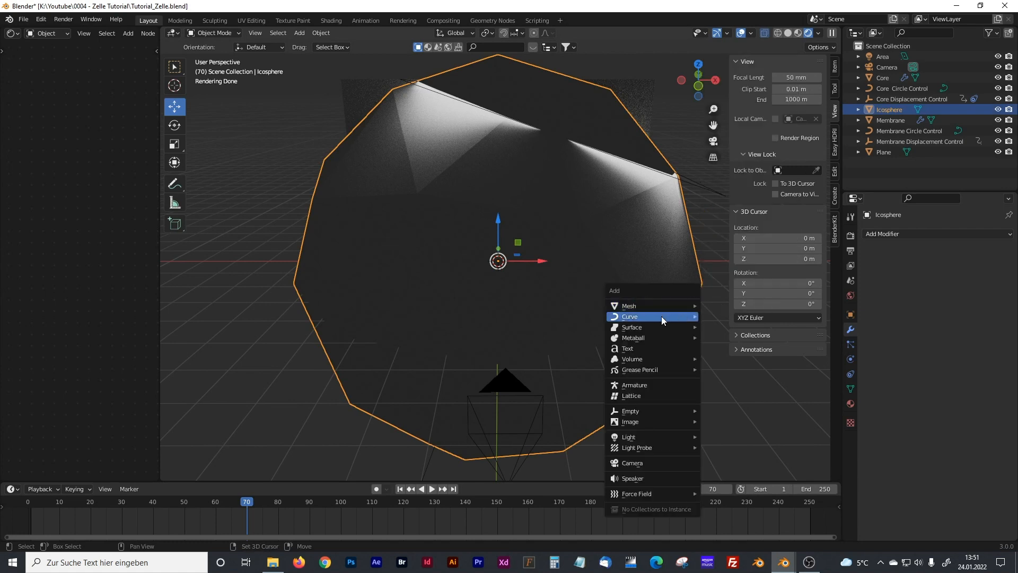
{"action": "mouse_move", "coordinate": [638, 413]}
{"action": "mouse_move", "coordinate": [641, 313]}
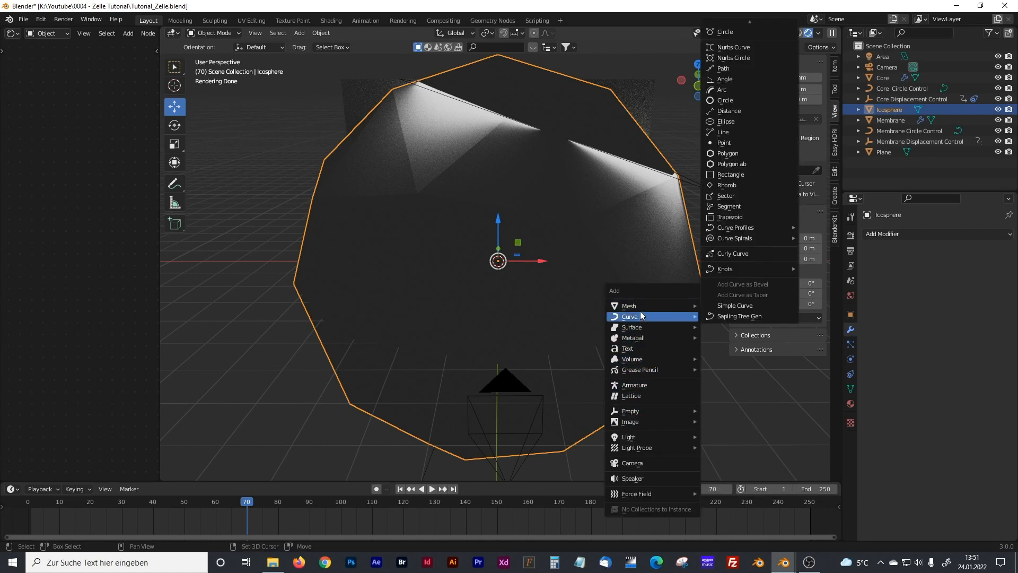
{"action": "left_click", "coordinate": [728, 62]}
{"action": "key", "text": "s"}
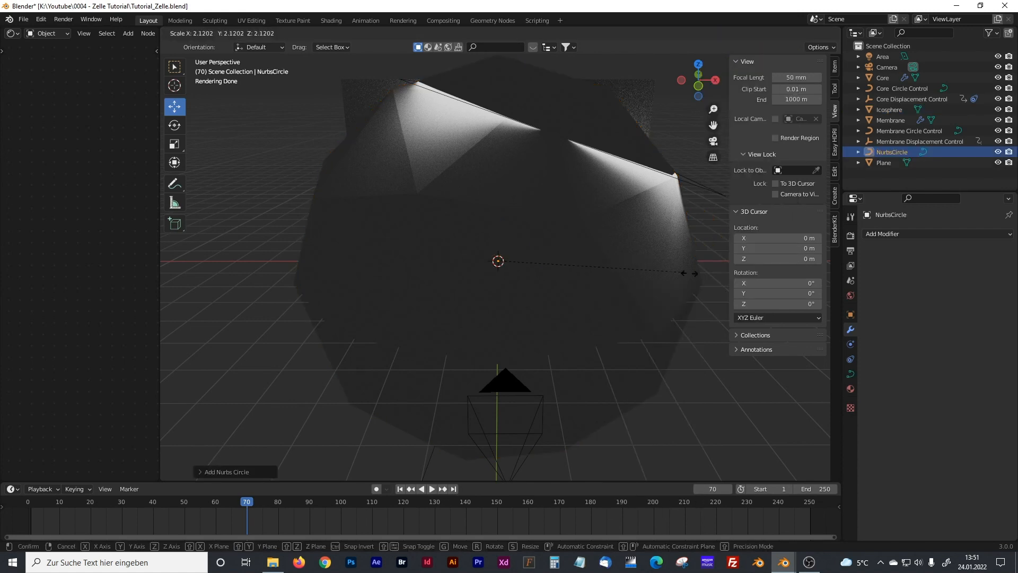
{"action": "left_click", "coordinate": [440, 280]}
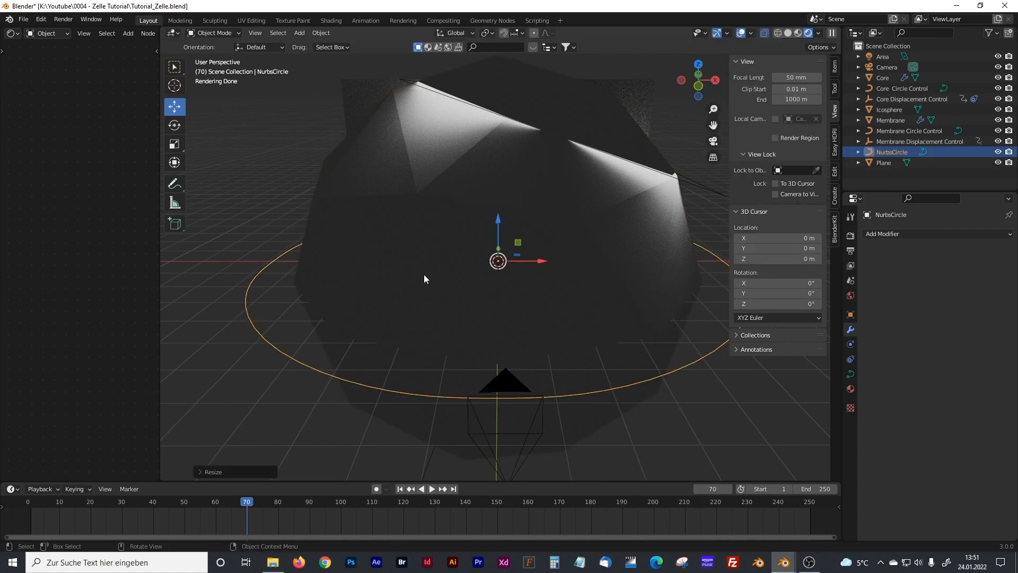
Add a plain axes empty at the origin and rename it Particle Control.
{"action": "key", "text": "shift+a"}
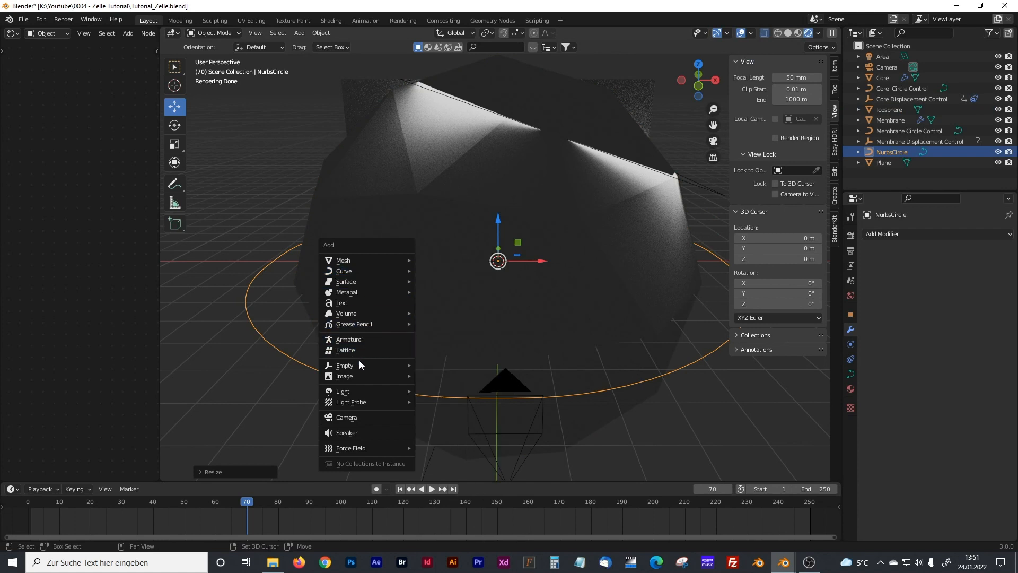
{"action": "mouse_move", "coordinate": [387, 366]}
{"action": "left_click", "coordinate": [444, 365]}
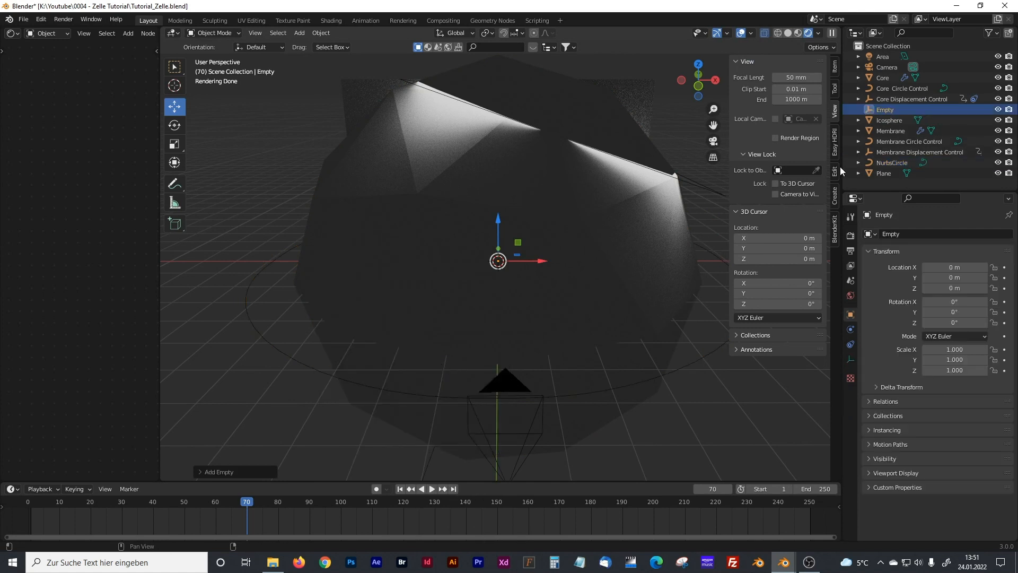
{"action": "double_click", "coordinate": [890, 111]}
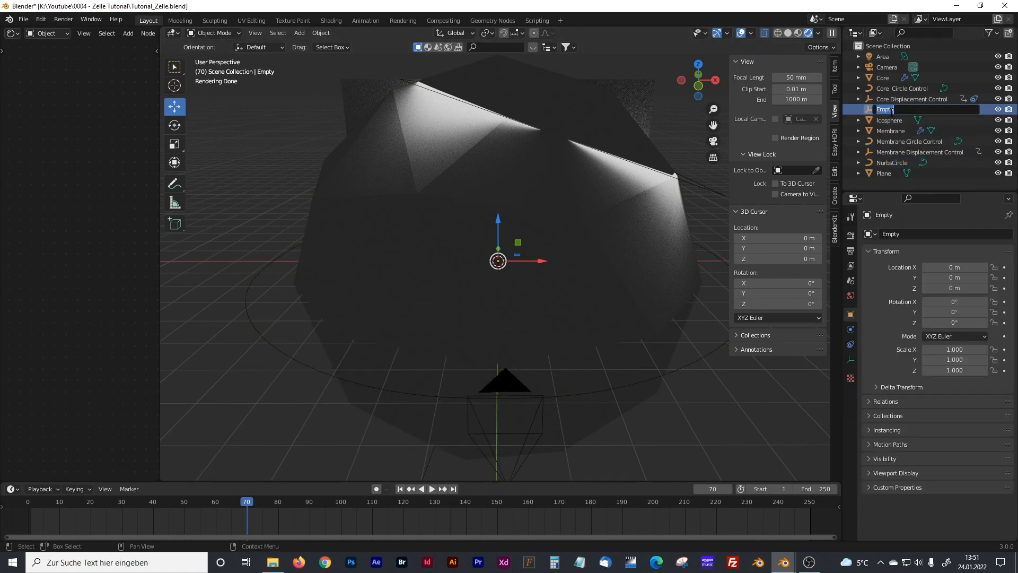
{"action": "type", "text": "PArticle"}
{"action": "key", "text": "BackSpace"}
{"action": "key", "text": "BackSpace"}
{"action": "key", "text": "BackSpace"}
{"action": "key", "text": "BackSpace"}
{"action": "key", "text": "BackSpace"}
{"action": "type", "text": "art"}
{"action": "type", "text": "icle"}
{"action": "type", "text": " Cor"}
{"action": "type", "text": "ntrol"}
{"action": "key", "text": "Return"}
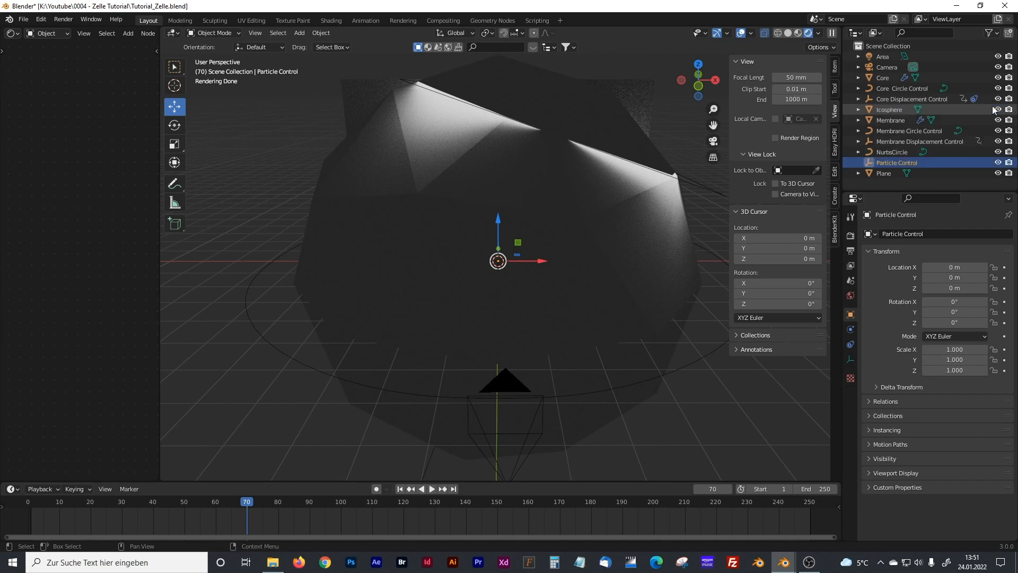
Rename the new Nurbs circle as Particle Circle Control.
{"action": "left_click", "coordinate": [691, 361]}
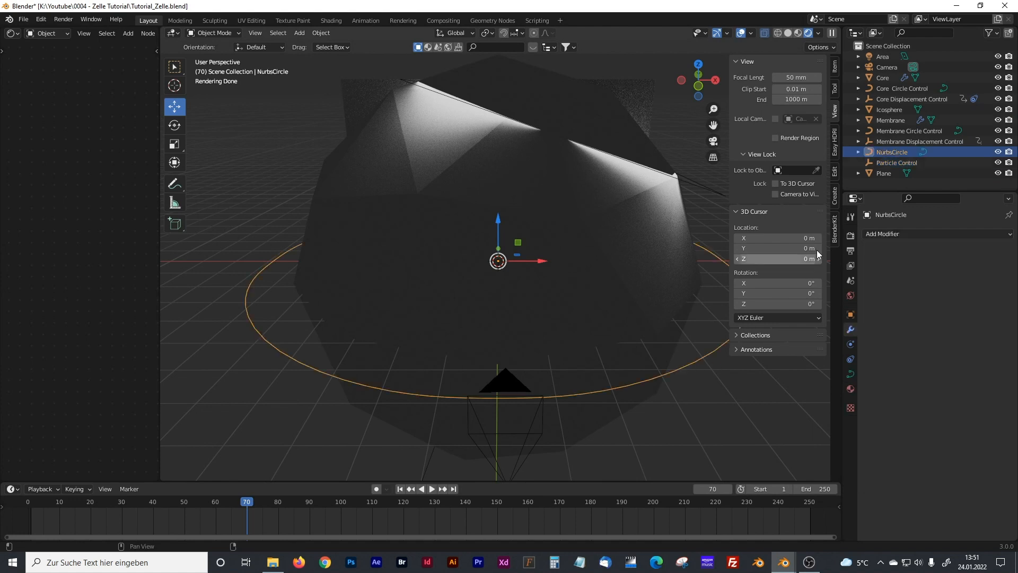
{"action": "double_click", "coordinate": [891, 153]}
{"action": "type", "text": "Par"}
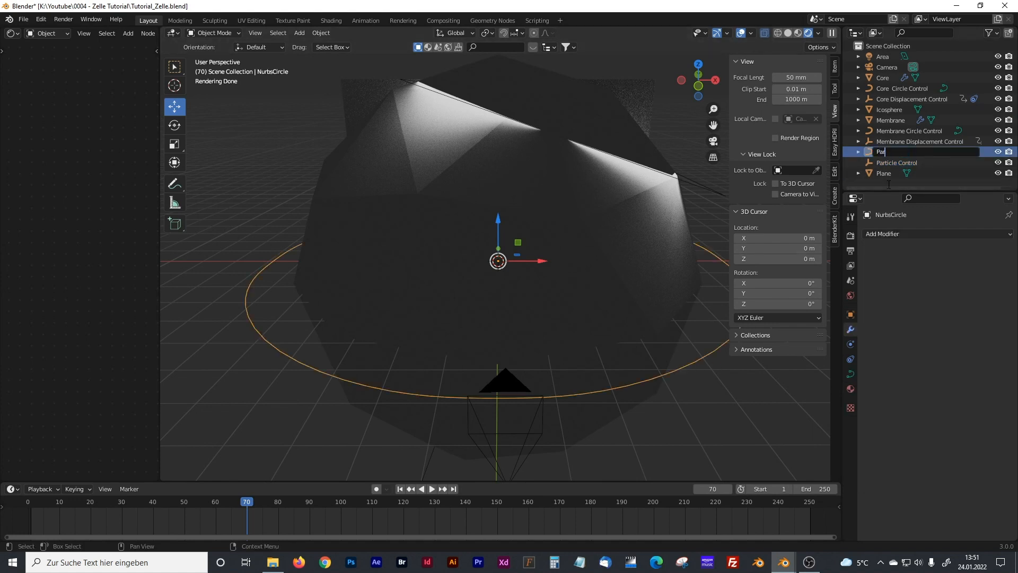
{"action": "type", "text": "ticle Circle Cont"}
{"action": "key", "text": "BackSpace"}
{"action": "key", "text": "BackSpace"}
{"action": "type", "text": "trol"}
{"action": "key", "text": "Return"}
Rename the large ico sphere as Particle Container and deselect it.
{"action": "left_click", "coordinate": [689, 263]}
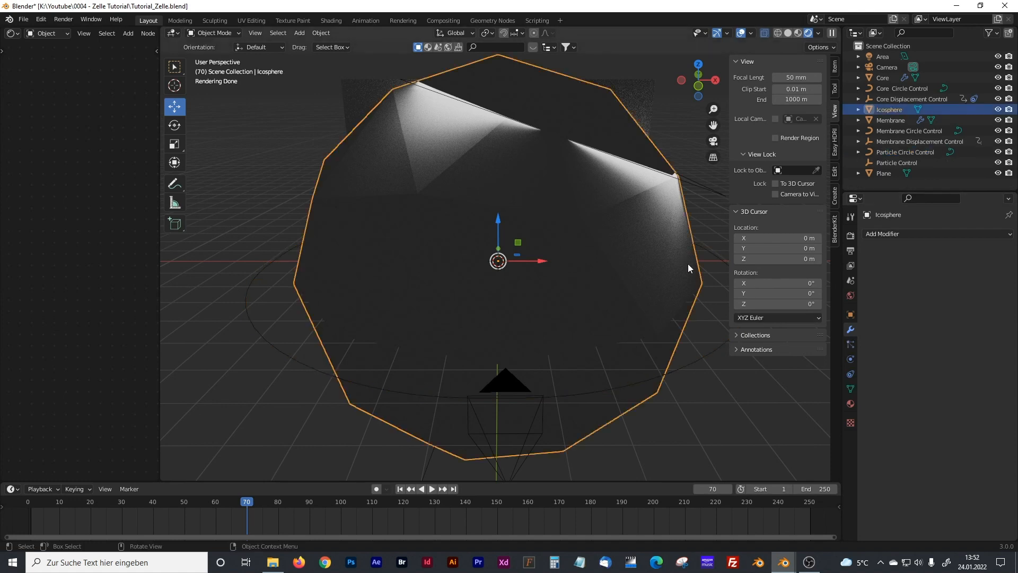
{"action": "double_click", "coordinate": [885, 109]}
{"action": "type", "text": "C"}
{"action": "type", "text": "Particle"}
{"action": "type", "text": " Cont"}
{"action": "type", "text": "ainer"}
{"action": "key", "text": "Return"}
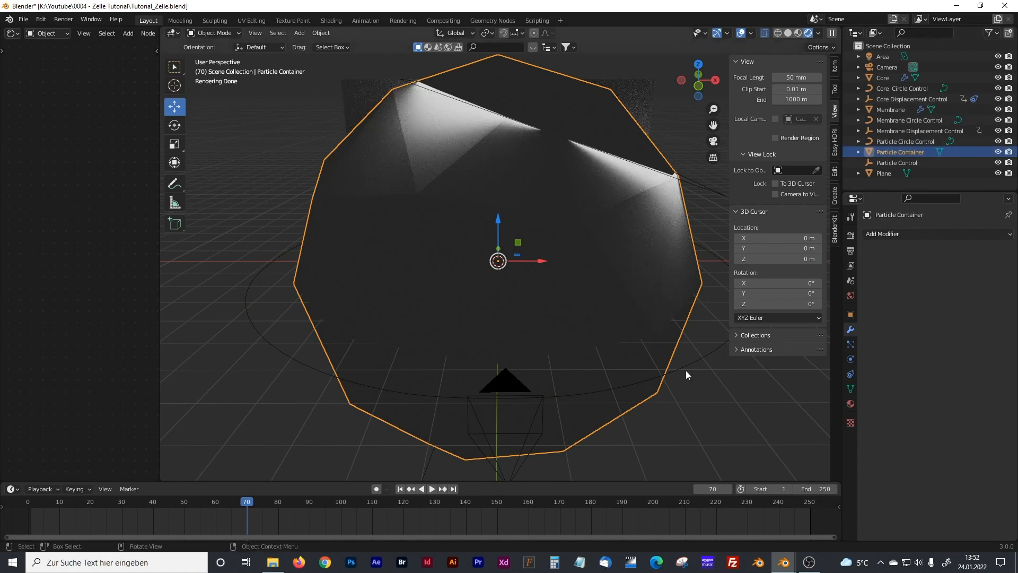
{"action": "left_click", "coordinate": [705, 354]}
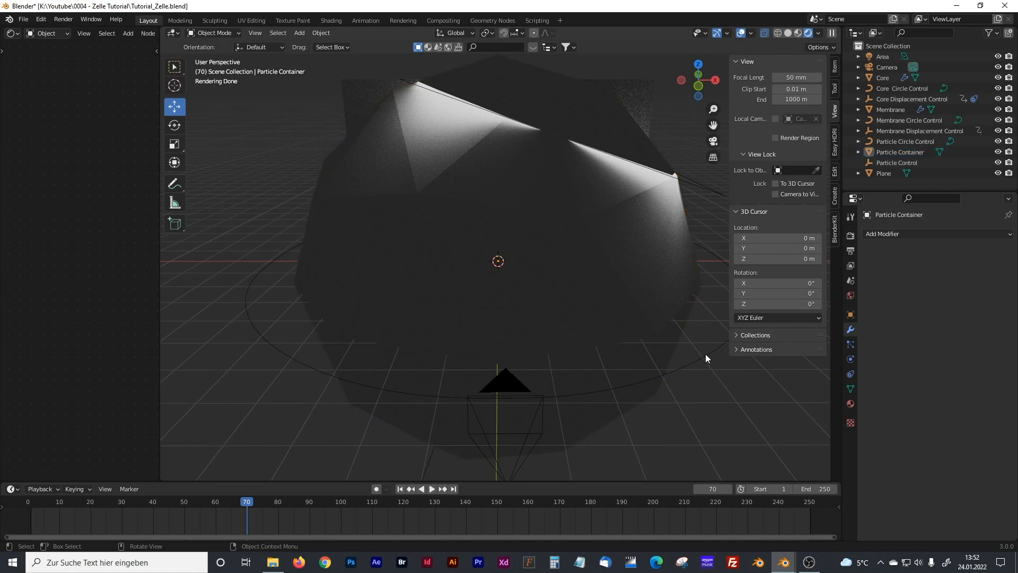
Add a Follow Path constraint to the Particle Control empty with Particle Circle Control as its target.
{"action": "left_click", "coordinate": [886, 161]}
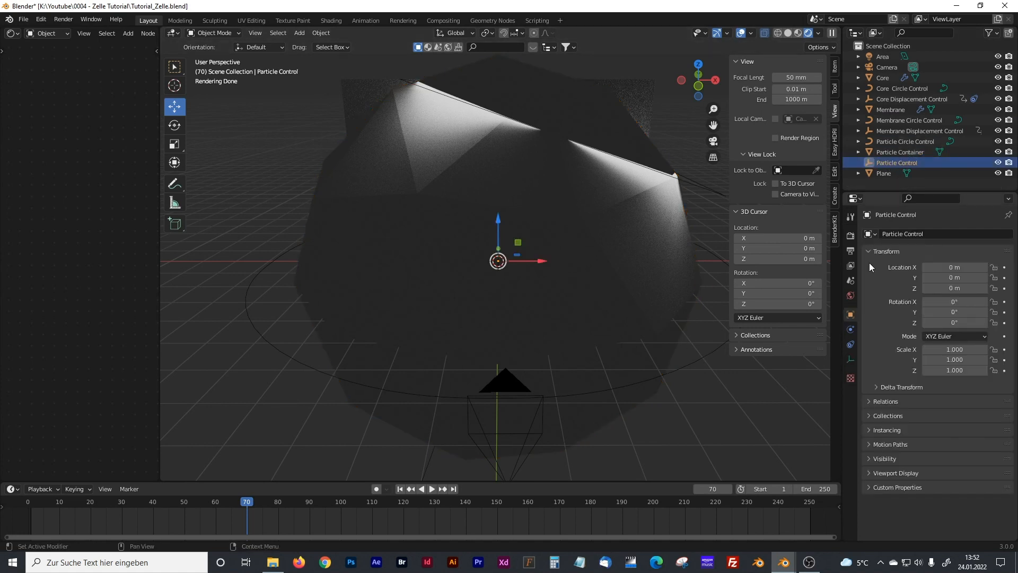
{"action": "left_click", "coordinate": [851, 346]}
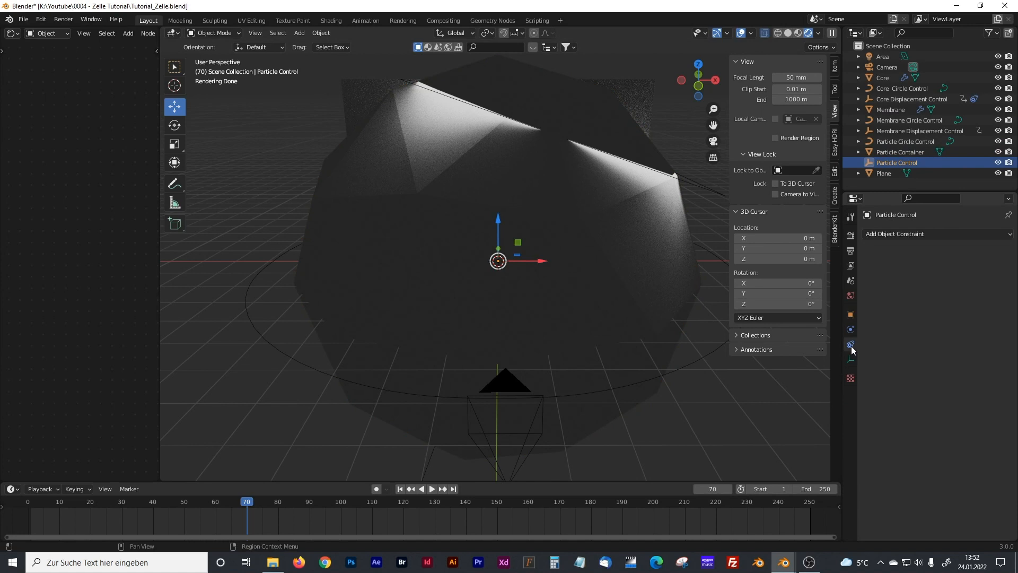
{"action": "left_click", "coordinate": [947, 235]}
{"action": "left_click", "coordinate": [975, 308]}
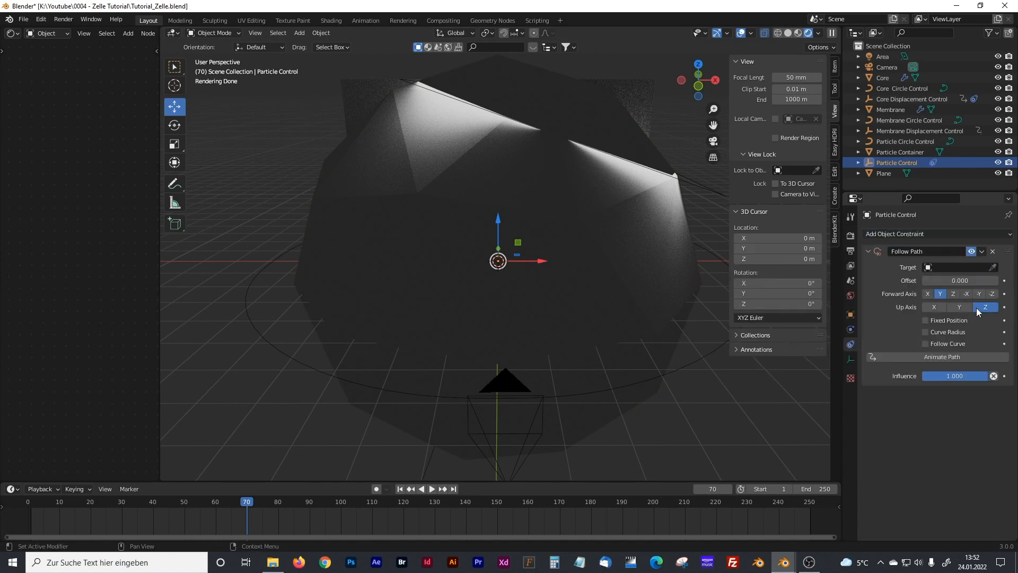
{"action": "left_click", "coordinate": [940, 267]}
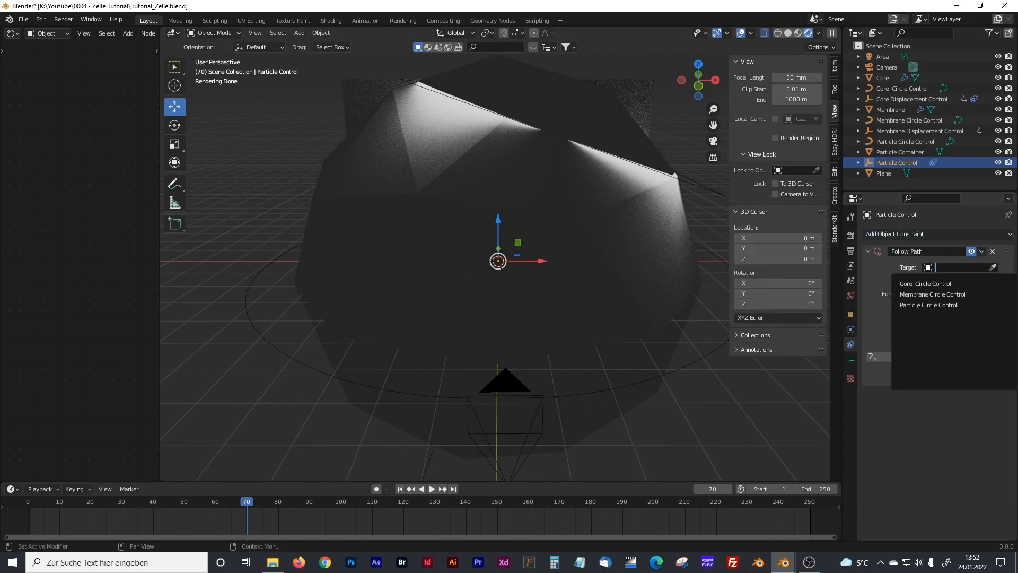
{"action": "left_click", "coordinate": [912, 305]}
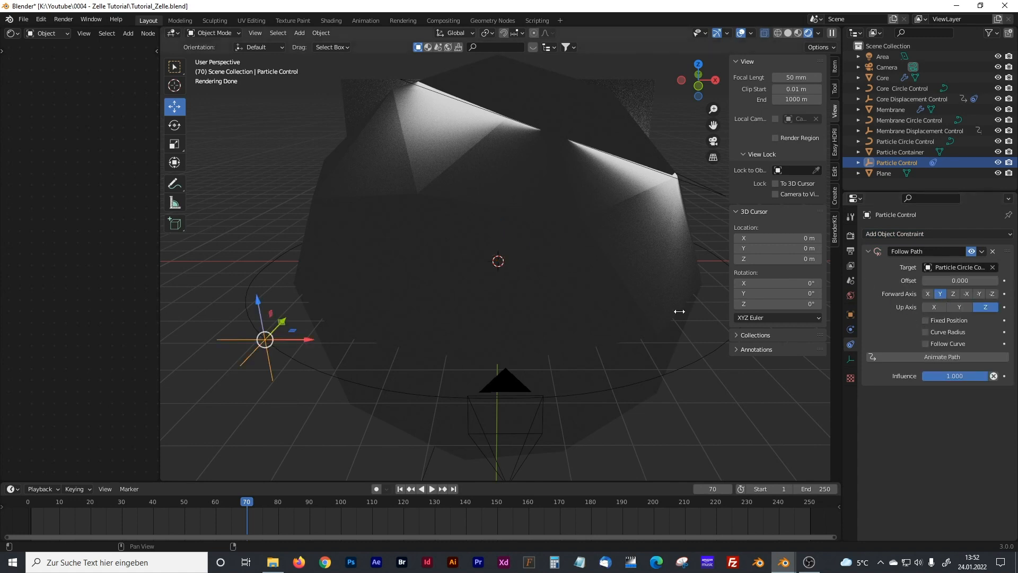
Insert a keyframe for the Follow Path offset of 0 at frame 1.
{"action": "left_click", "coordinate": [400, 489]}
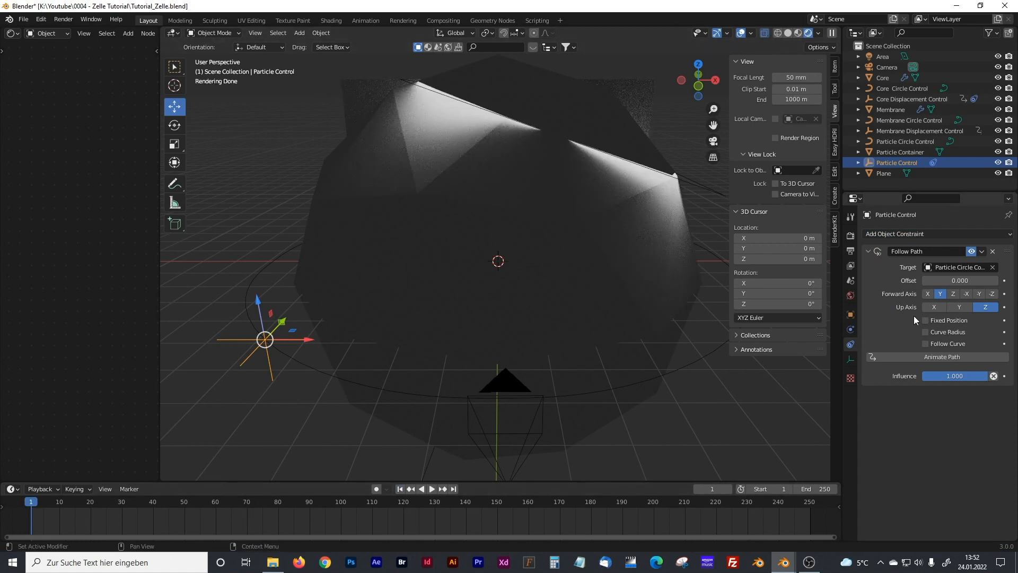
{"action": "right_click", "coordinate": [953, 280]}
{"action": "left_click", "coordinate": [921, 281]}
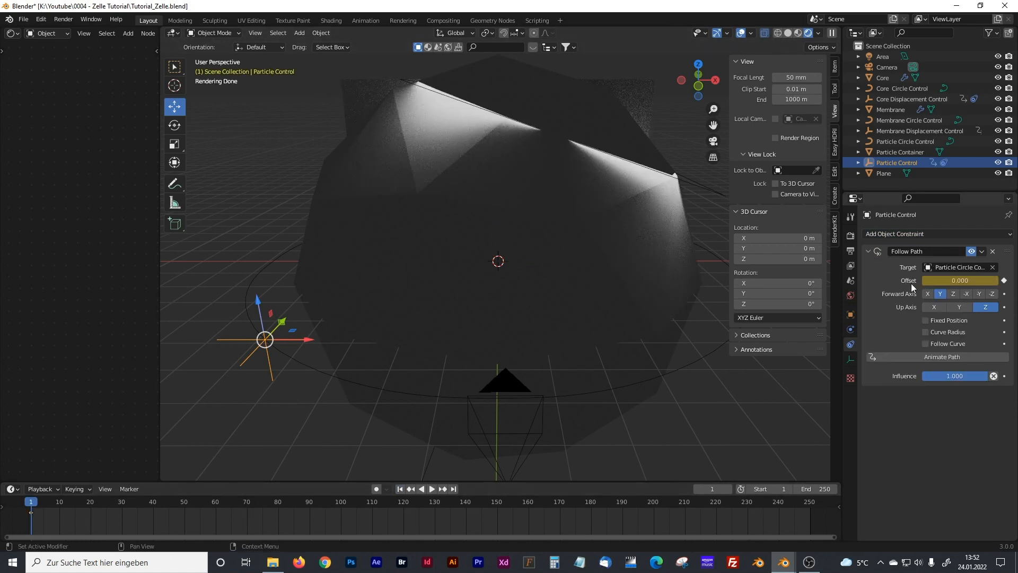
Keyframe a Follow Path offset of 100 at frame 251 and scrub the timeline to preview the empty's motion.
{"action": "left_click", "coordinate": [454, 489]}
{"action": "left_click", "coordinate": [959, 280]}
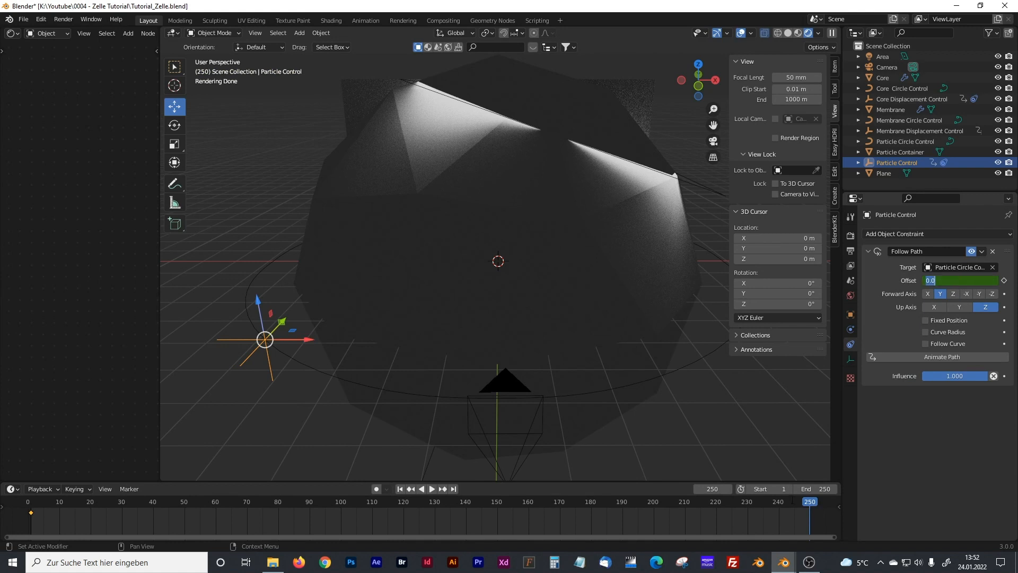
{"action": "key", "text": "Return"}
{"action": "left_click", "coordinate": [814, 503]}
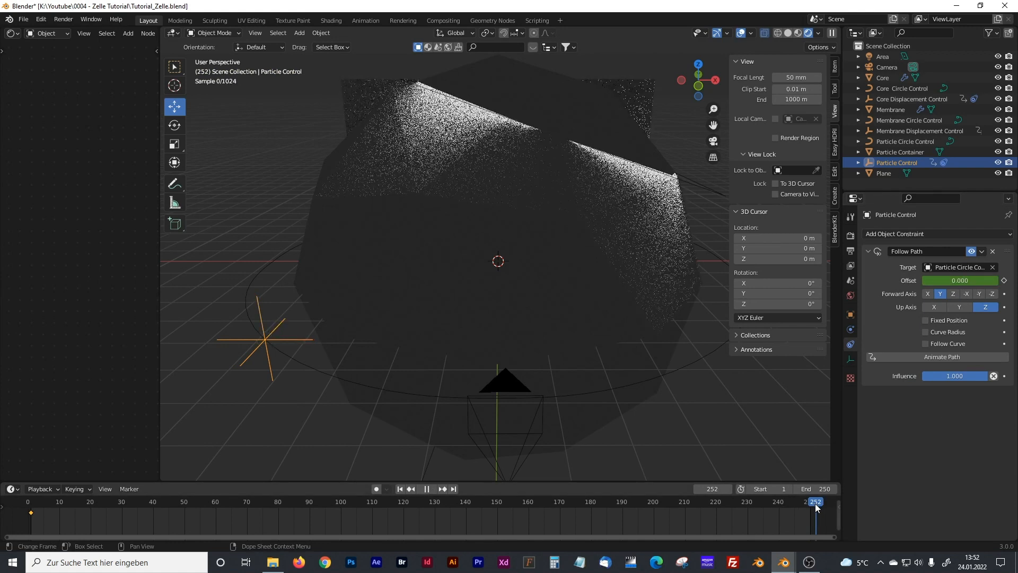
{"action": "left_click", "coordinate": [964, 280]}
{"action": "type", "text": "100"}
{"action": "key", "text": "Return"}
{"action": "right_click", "coordinate": [964, 282]}
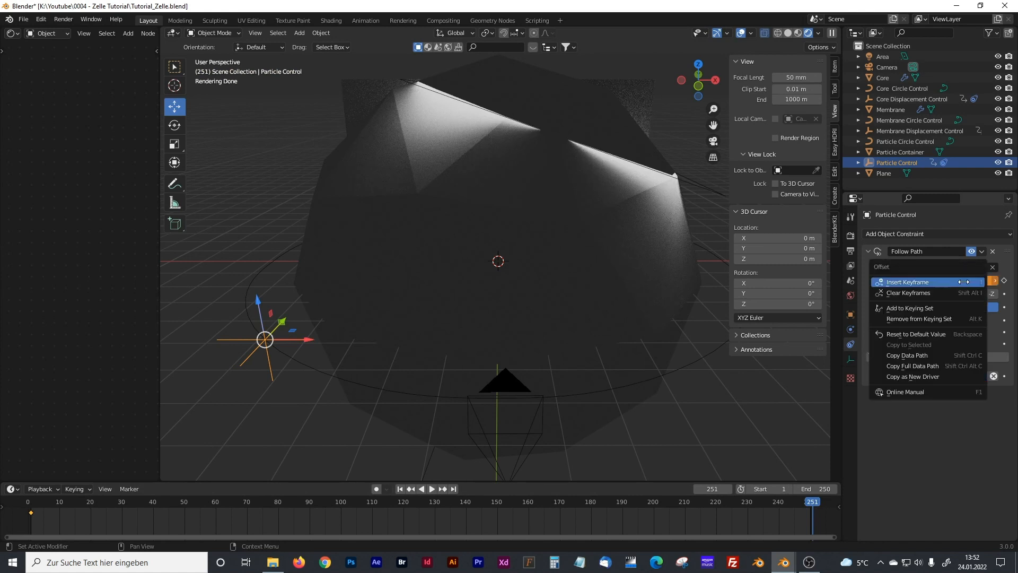
{"action": "left_click", "coordinate": [964, 282]}
{"action": "key", "text": "space"}
{"action": "left_click_drag", "start_coordinate": [805, 499], "coordinate": [159, 502]}
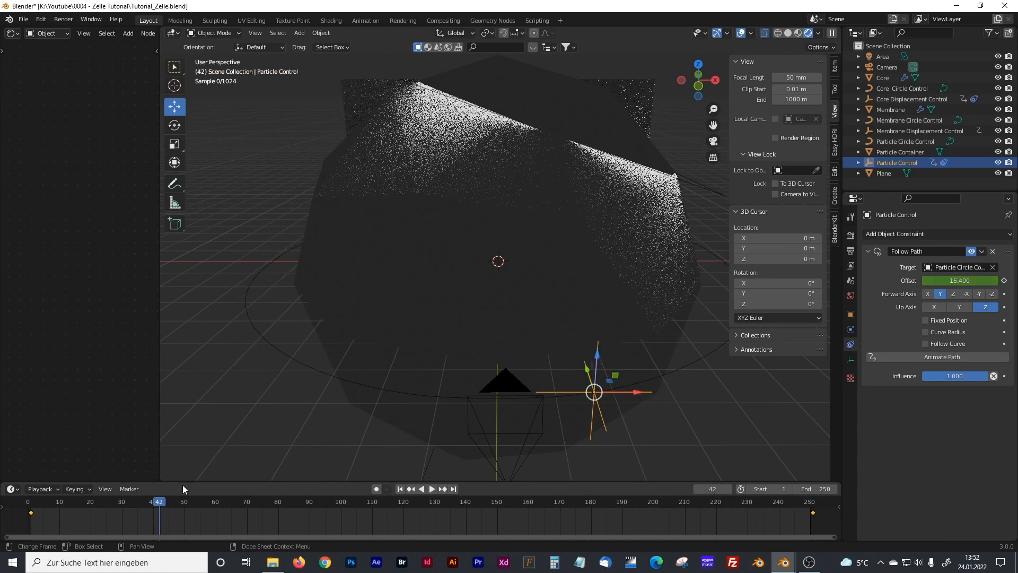
Add a Displace modifier with a new texture to the Particle Container.
{"action": "left_click", "coordinate": [654, 220]}
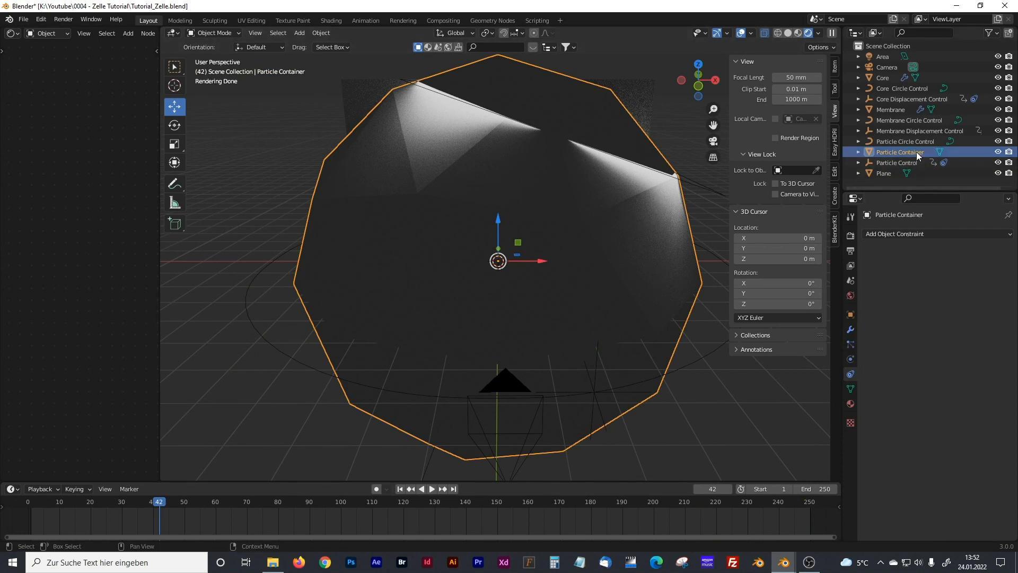
{"action": "left_click", "coordinate": [851, 330]}
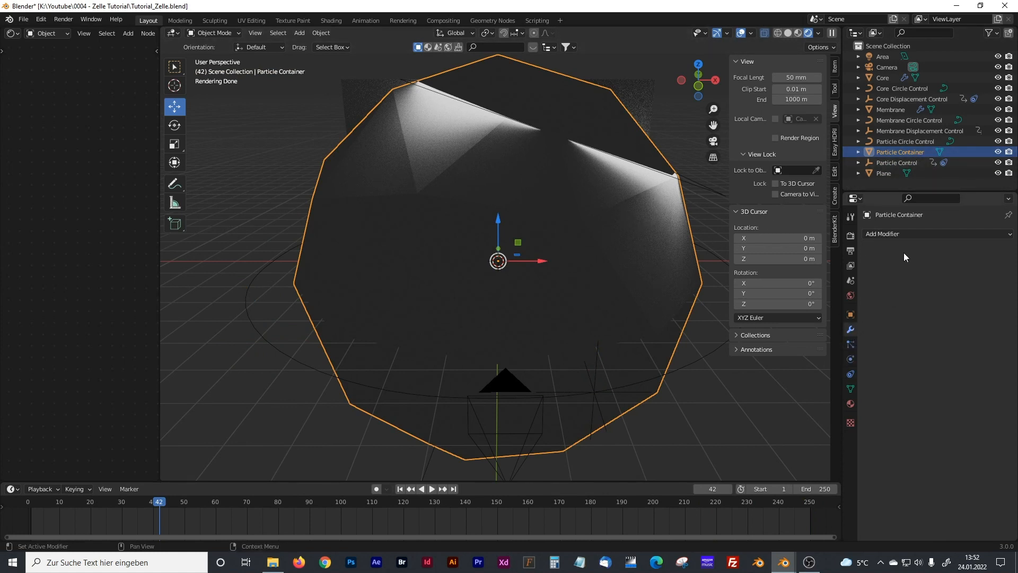
{"action": "left_click", "coordinate": [902, 234]}
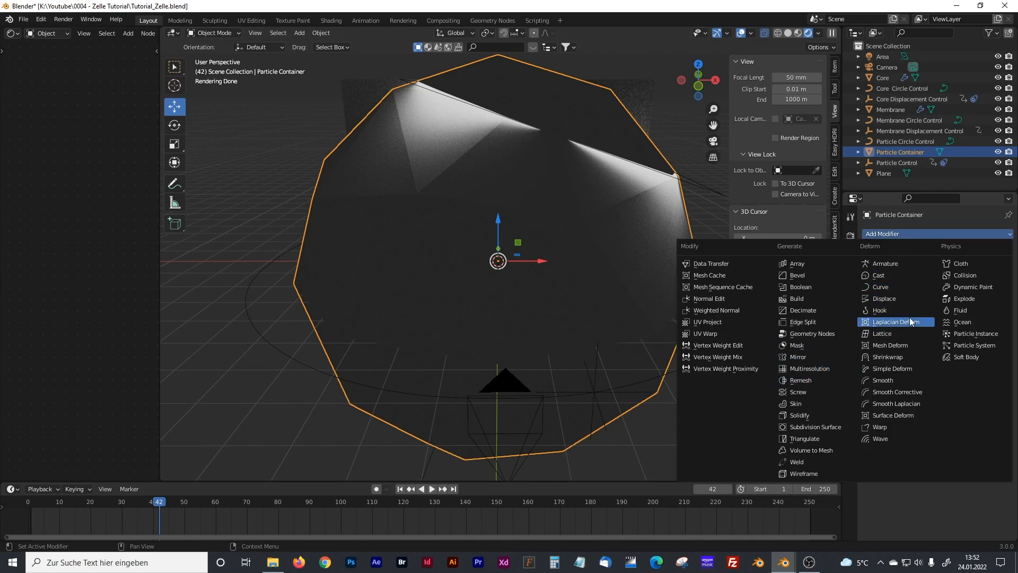
{"action": "left_click", "coordinate": [891, 298]}
{"action": "left_click", "coordinate": [954, 267]}
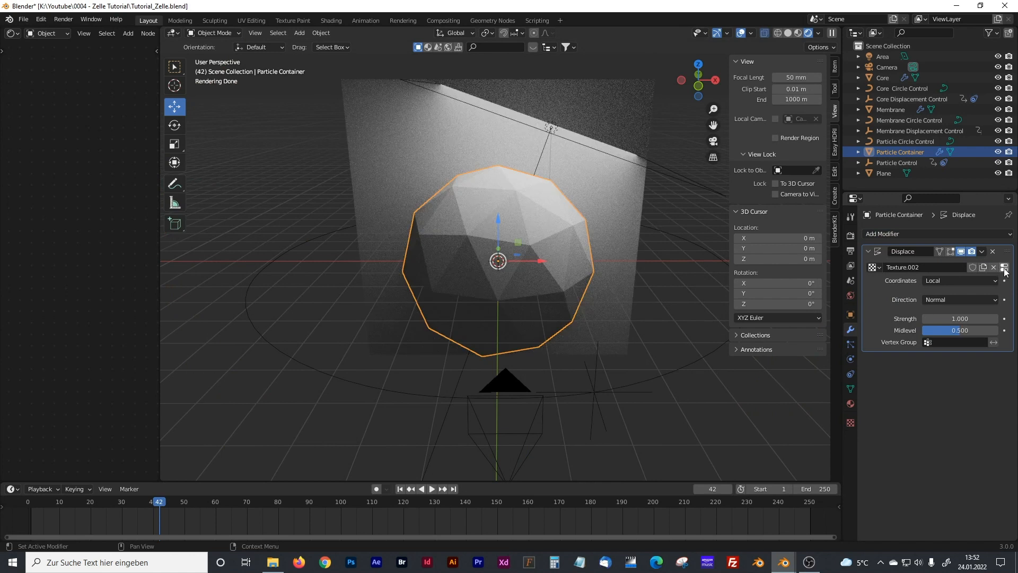
Set the Particle Container's displacement texture to Stucci with a size of 1.75.
{"action": "left_click", "coordinate": [1004, 267]}
{"action": "left_click", "coordinate": [934, 267]}
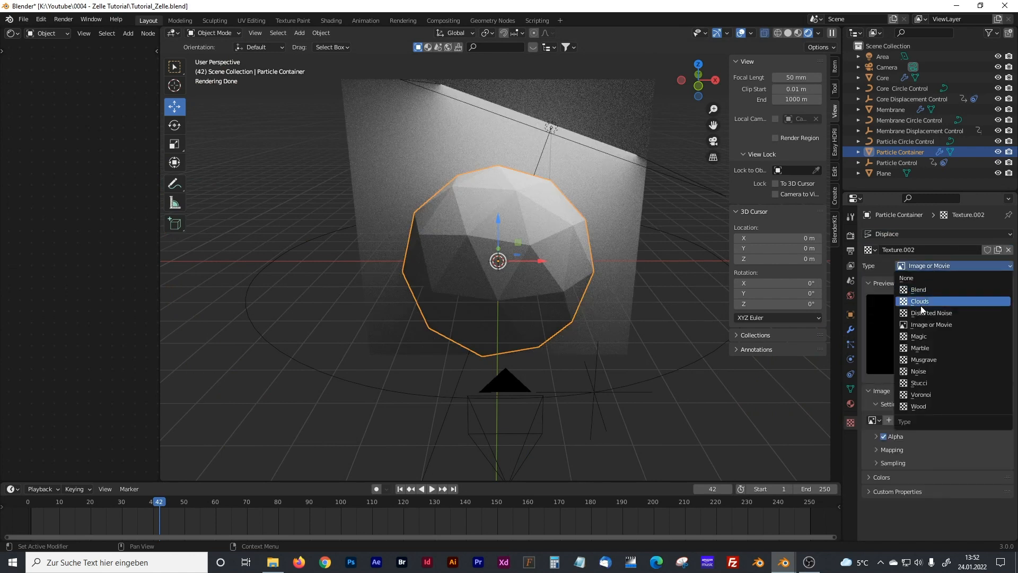
{"action": "left_click", "coordinate": [922, 383]}
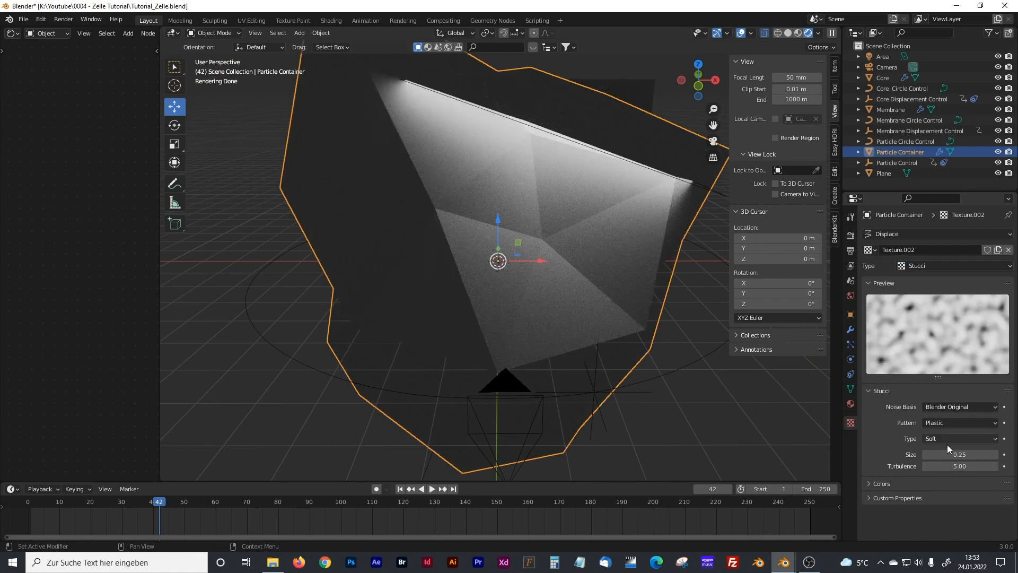
{"action": "left_click_drag", "start_coordinate": [953, 454], "coordinate": [1010, 454]}
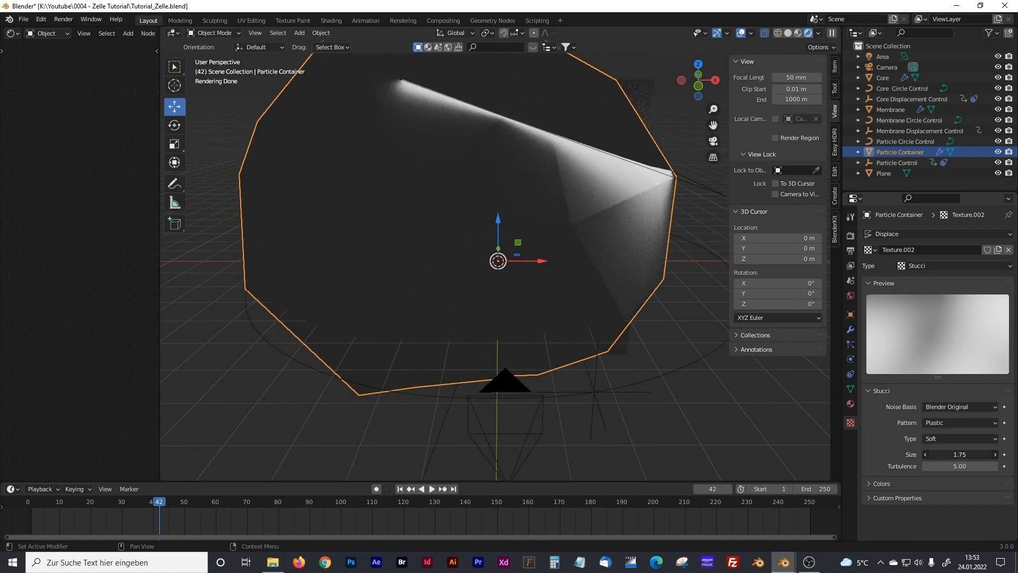
Set the Displace strength to 0.9 with Object coordinates driven by Particle Control, and preview the animation.
{"action": "left_click", "coordinate": [851, 329]}
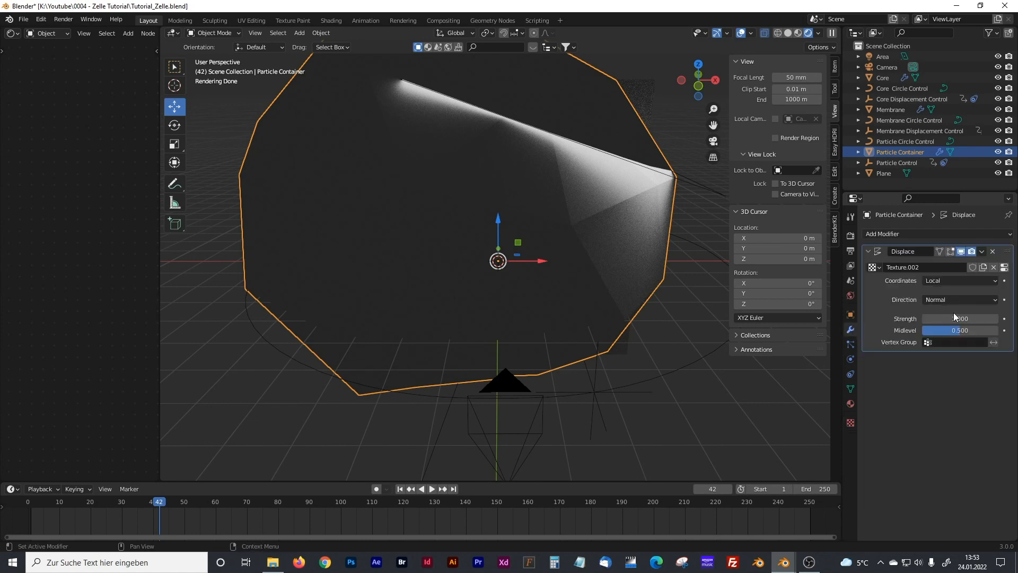
{"action": "left_click_drag", "start_coordinate": [960, 318], "coordinate": [907, 318]}
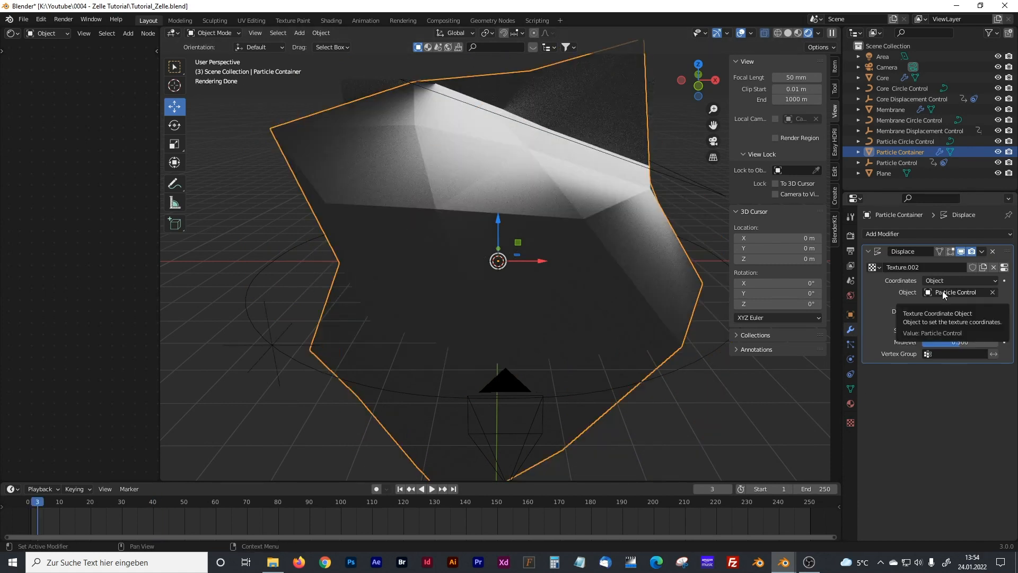
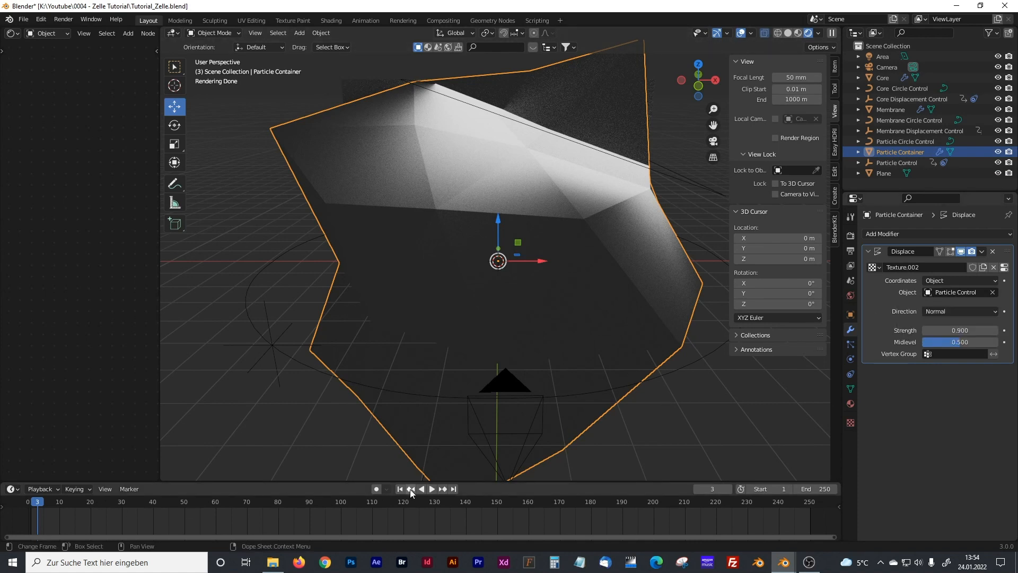
{"action": "left_click", "coordinate": [431, 489]}
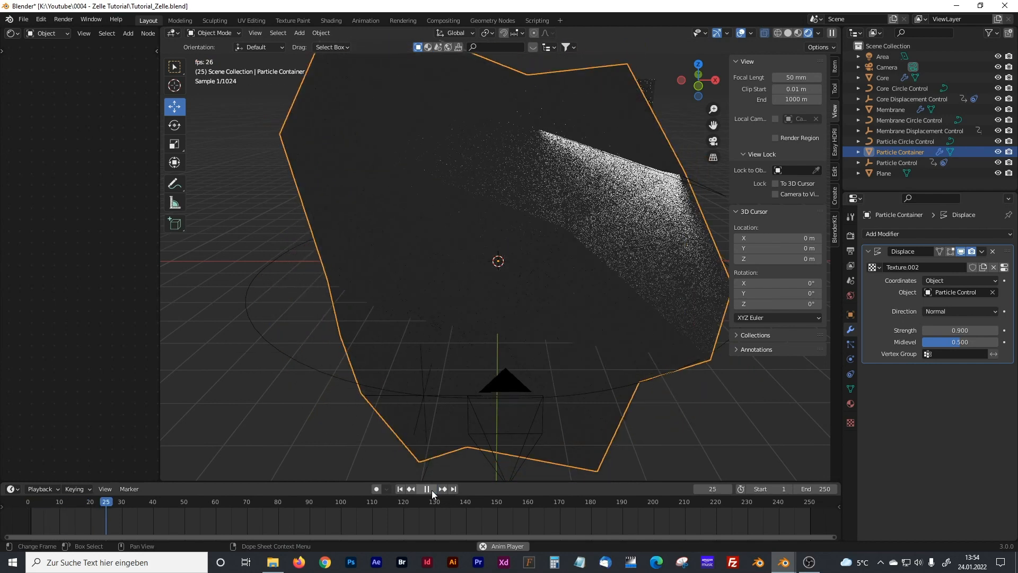
{"action": "left_click", "coordinate": [431, 490]}
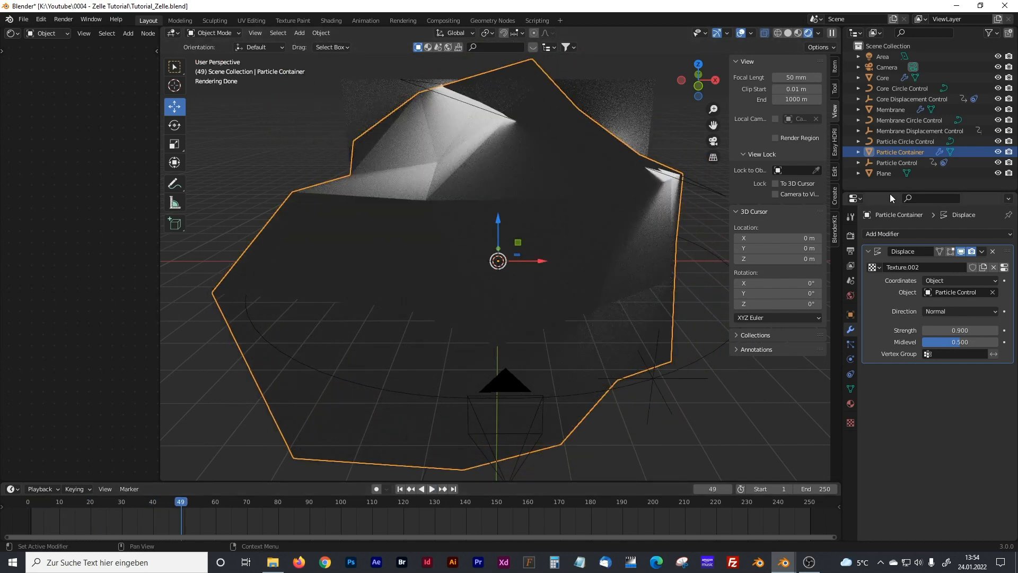
Lower Particle Control's Follow Path influence to about 0.183, previewing the animation from frame 1 and fine-tuning the influence slightly further down.
{"action": "left_click", "coordinate": [896, 162]}
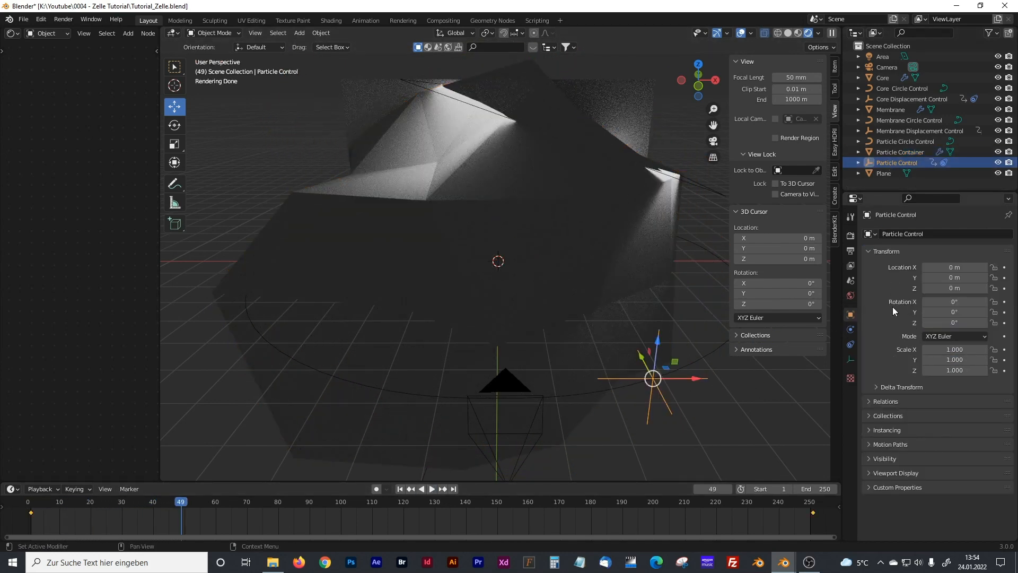
{"action": "left_click", "coordinate": [850, 344]}
{"action": "left_click_drag", "start_coordinate": [954, 376], "coordinate": [901, 375]}
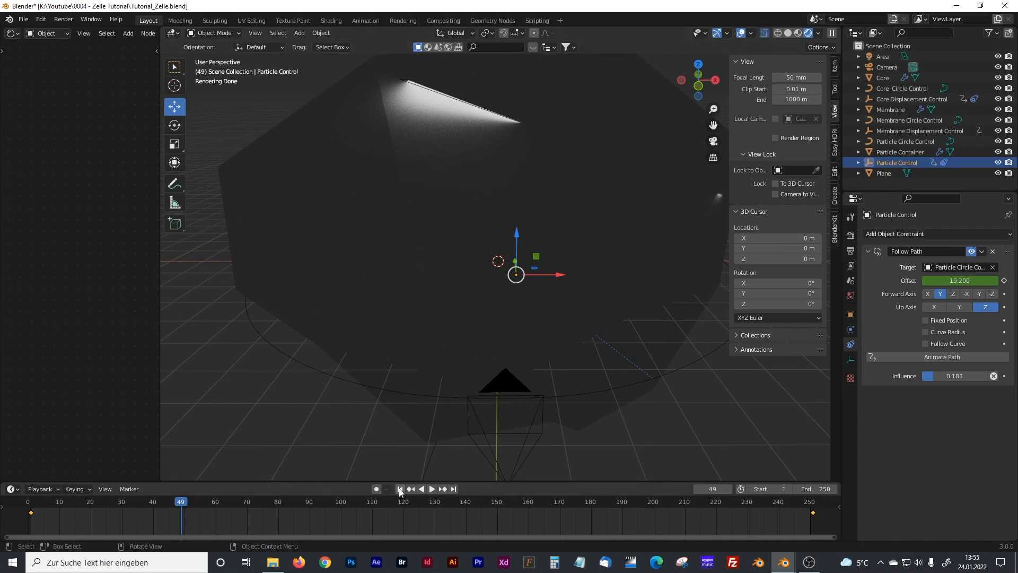
{"action": "left_click", "coordinate": [399, 489]}
{"action": "left_click", "coordinate": [432, 489]}
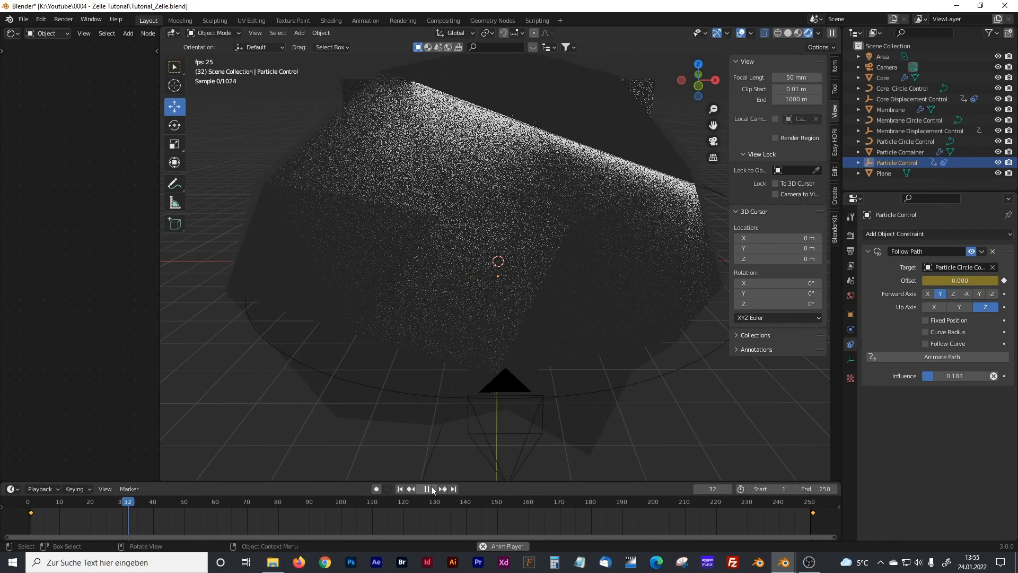
{"action": "left_click", "coordinate": [432, 489]}
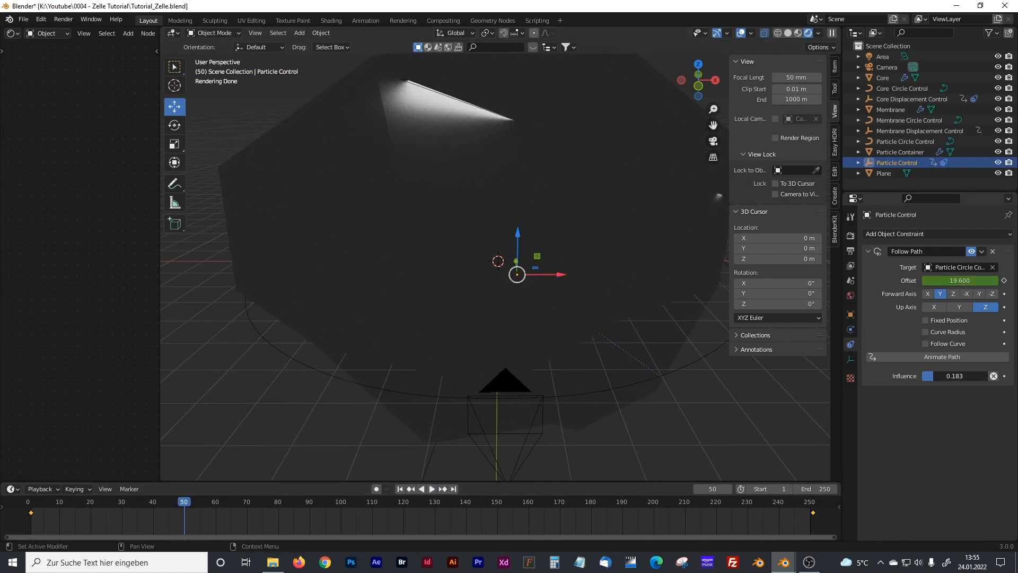
{"action": "left_click_drag", "start_coordinate": [934, 376], "coordinate": [931, 376]}
Set the Particle Container's Displace strength to 0.1 and preview the animation from frame 1.
{"action": "left_click", "coordinate": [640, 214]}
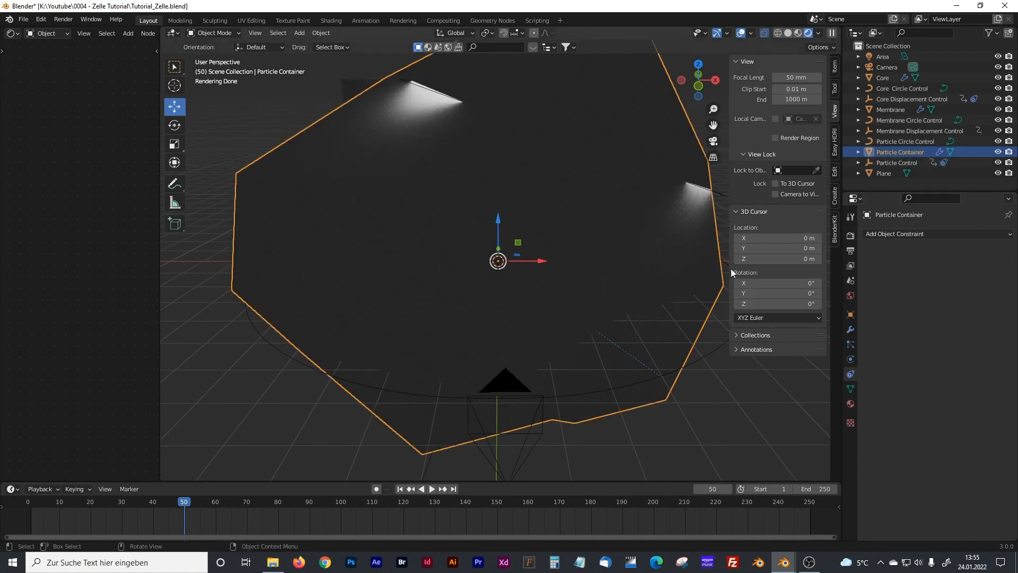
{"action": "left_click", "coordinate": [850, 330]}
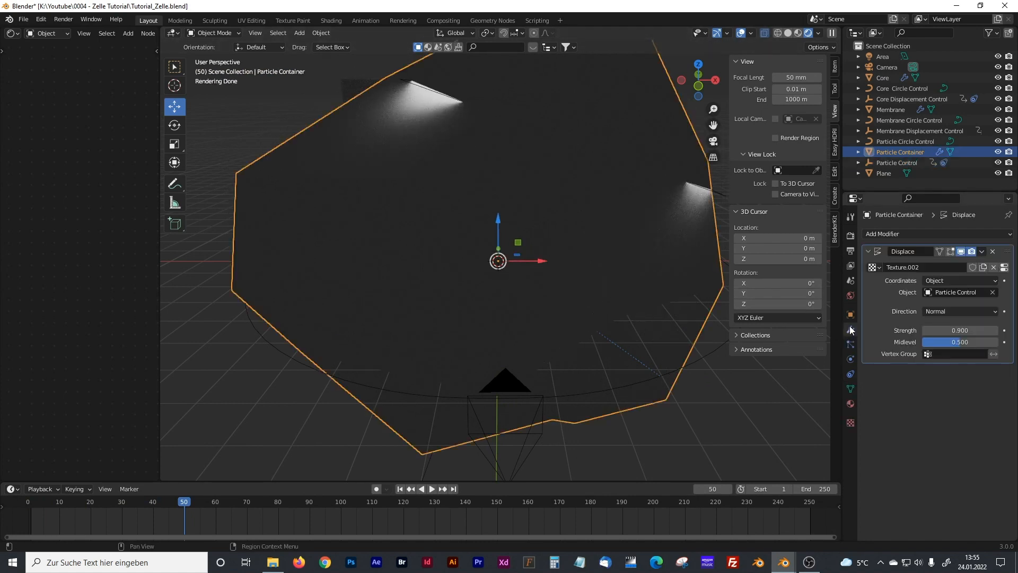
{"action": "left_click", "coordinate": [961, 330]}
{"action": "type", "text": "0.1"}
{"action": "key", "text": "Return"}
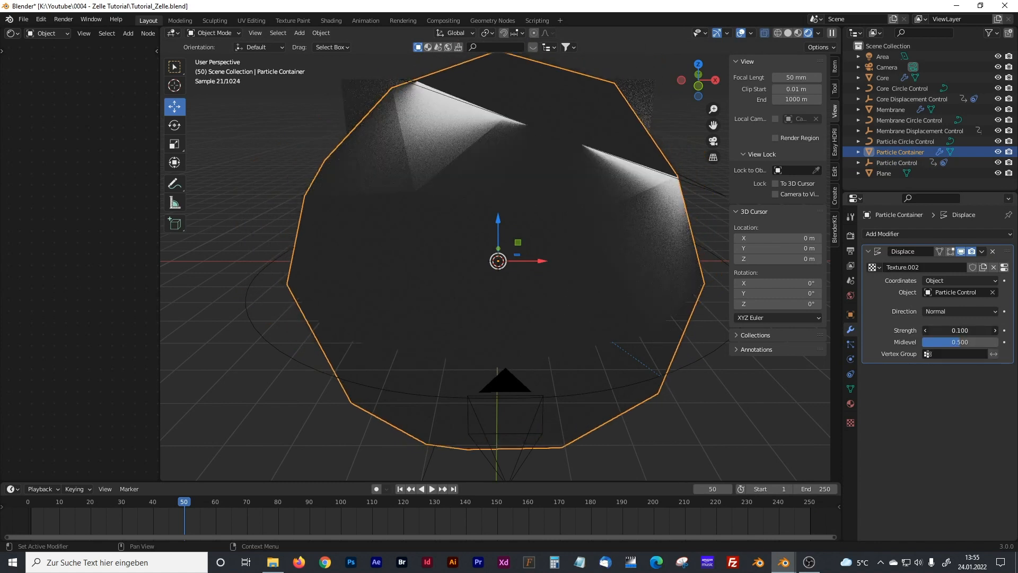
{"action": "left_click", "coordinate": [401, 488]}
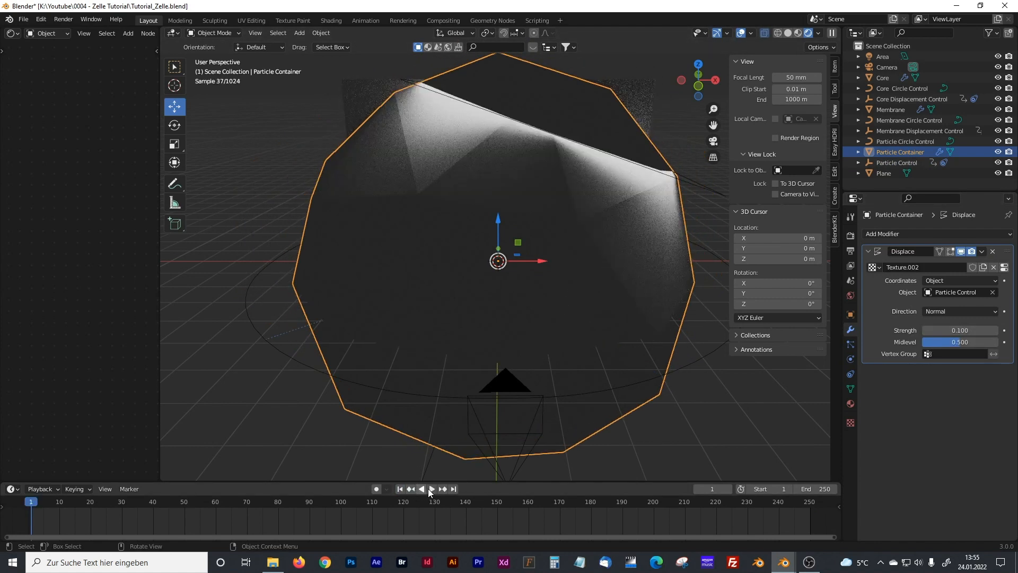
{"action": "left_click", "coordinate": [429, 488]}
{"action": "left_click", "coordinate": [429, 488]}
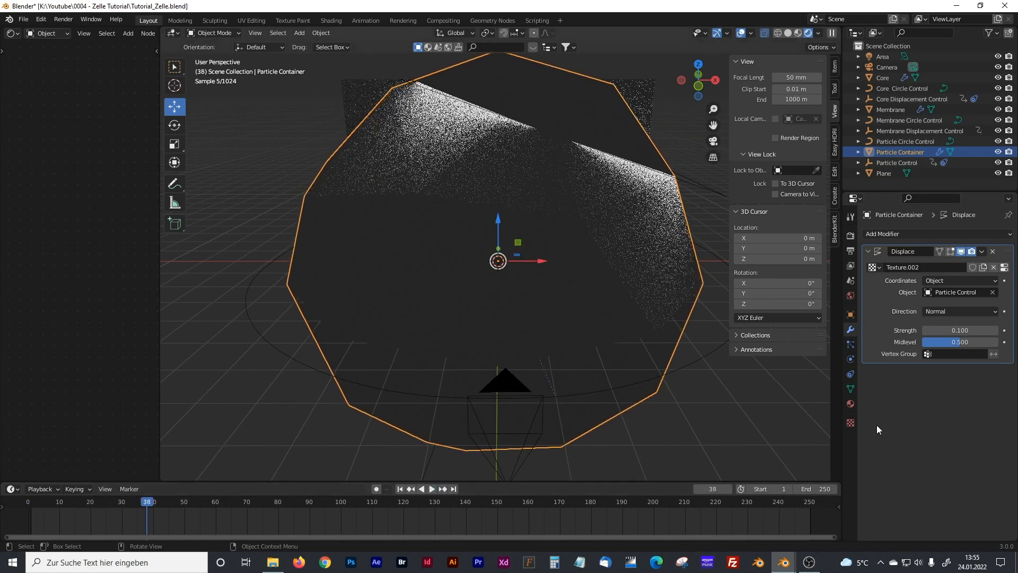
Raise the Particle Container's Displace strength to 0.2 and on to 0.4, previewing the animation after each change.
{"action": "left_click", "coordinate": [995, 331]}
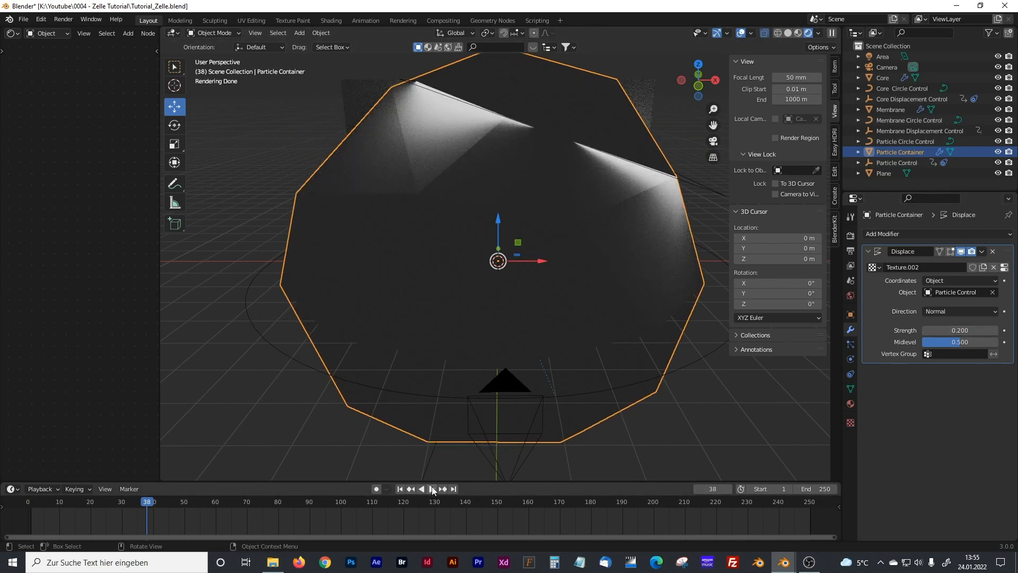
{"action": "left_click", "coordinate": [430, 488]}
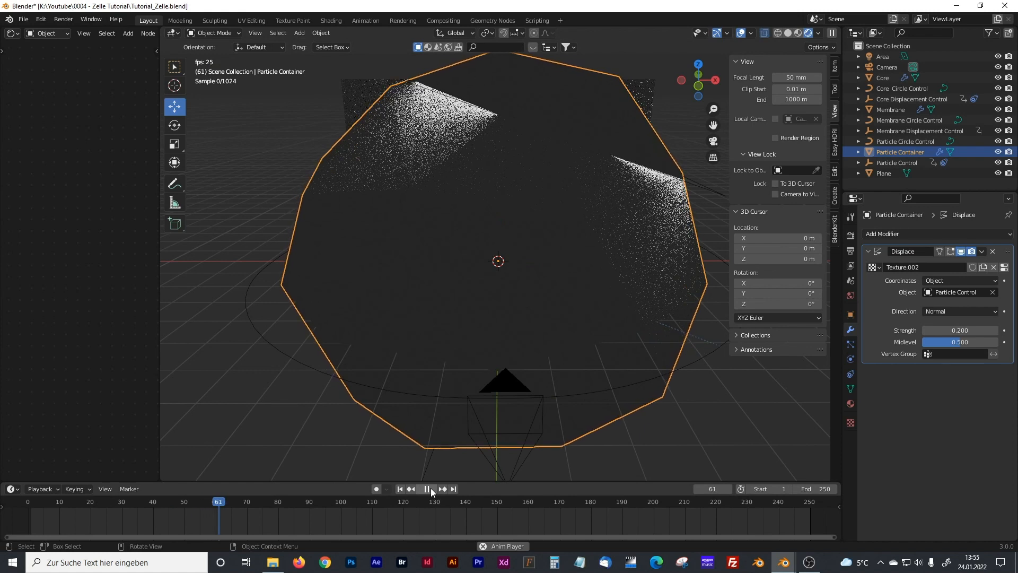
{"action": "left_click", "coordinate": [431, 488]}
{"action": "left_click", "coordinate": [995, 330]}
{"action": "left_click", "coordinate": [994, 330]}
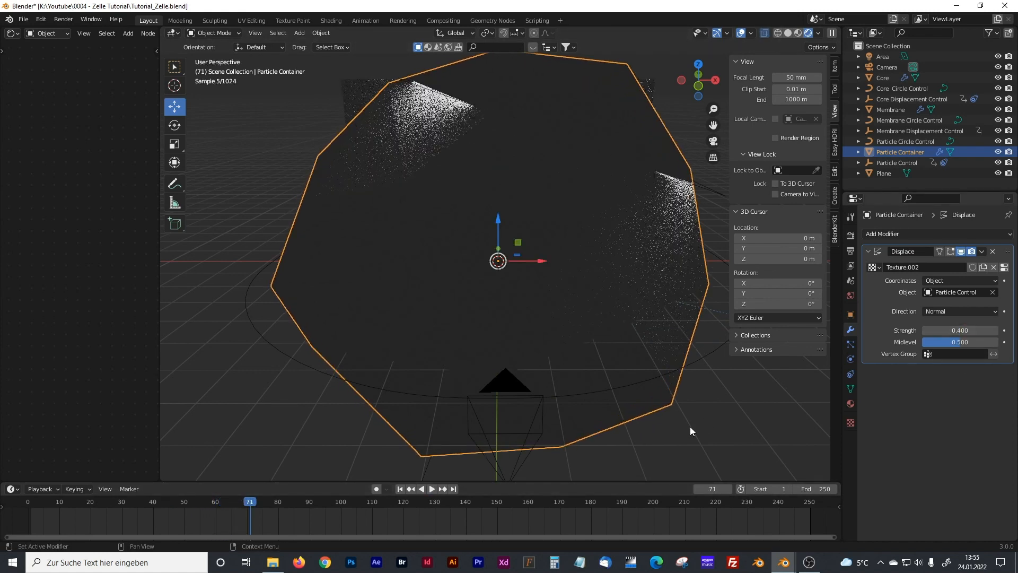
{"action": "left_click", "coordinate": [429, 490]}
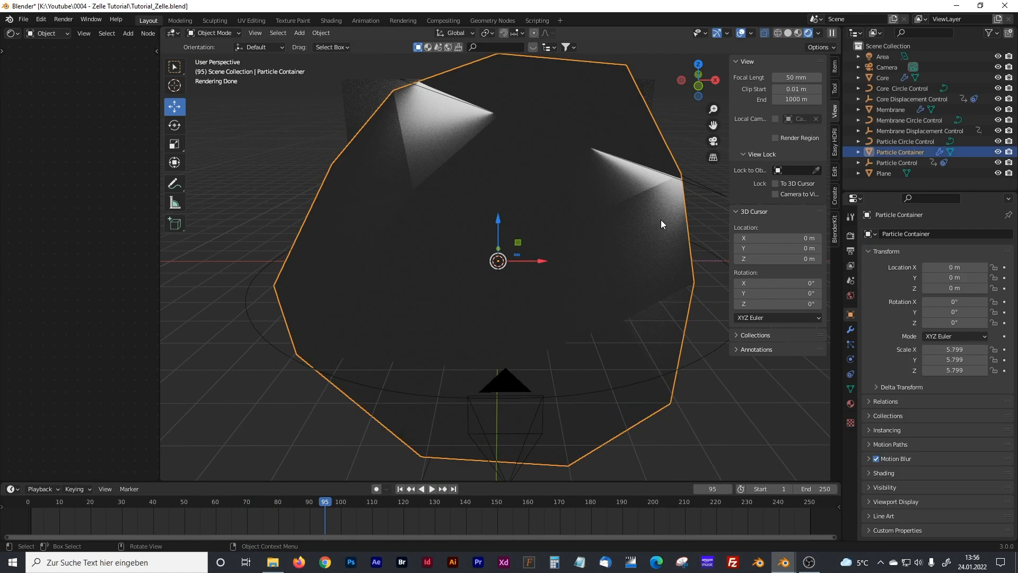
Add an ico sphere and move it along X to about -8.5 m, outside the Particle Container.
{"action": "left_click", "coordinate": [708, 406]}
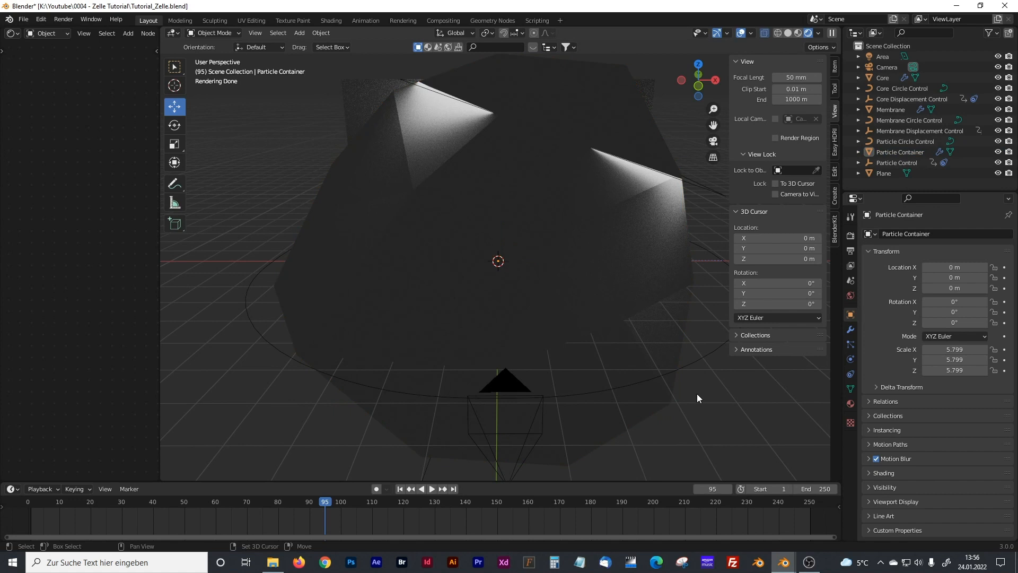
{"action": "key", "text": "shift+a"}
{"action": "mouse_move", "coordinate": [639, 266]}
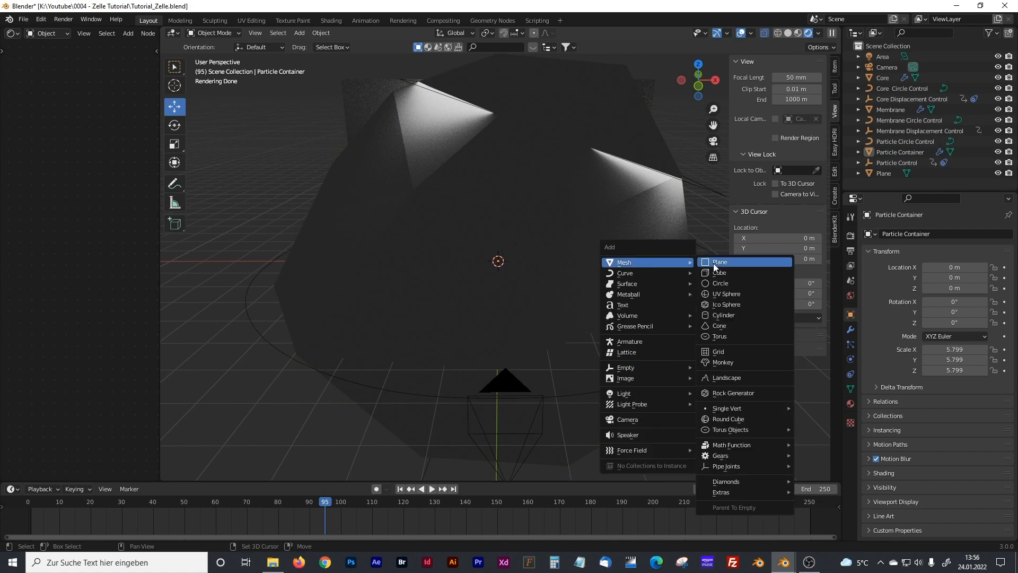
{"action": "left_click", "coordinate": [714, 303]}
{"action": "left_click_drag", "start_coordinate": [559, 261], "coordinate": [255, 260]}
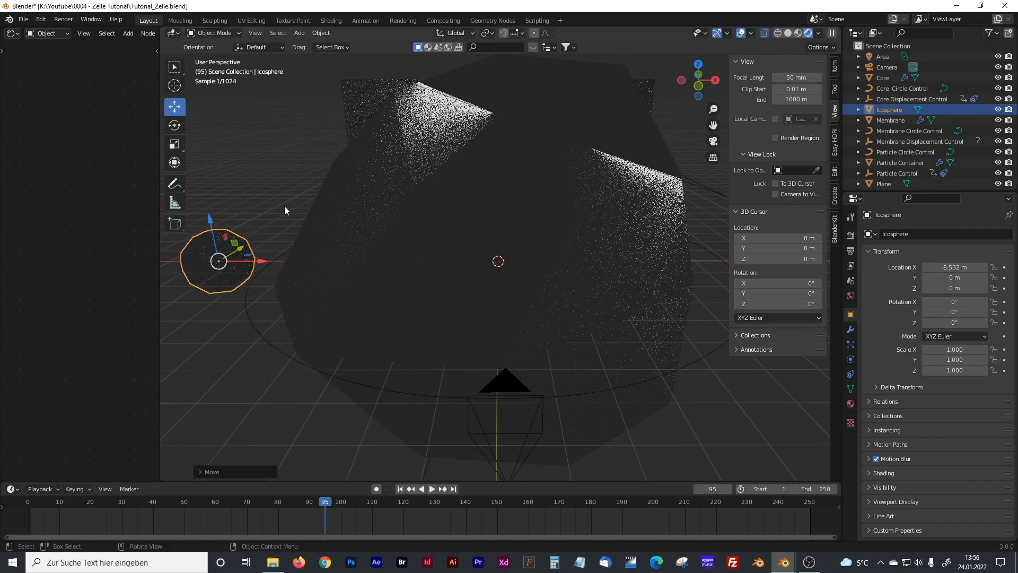
Switch the viewport to solid shading, scale the new ico sphere down to a tiny ball and apply all its transforms.
{"action": "left_click", "coordinate": [788, 33]}
{"action": "key", "text": "s"}
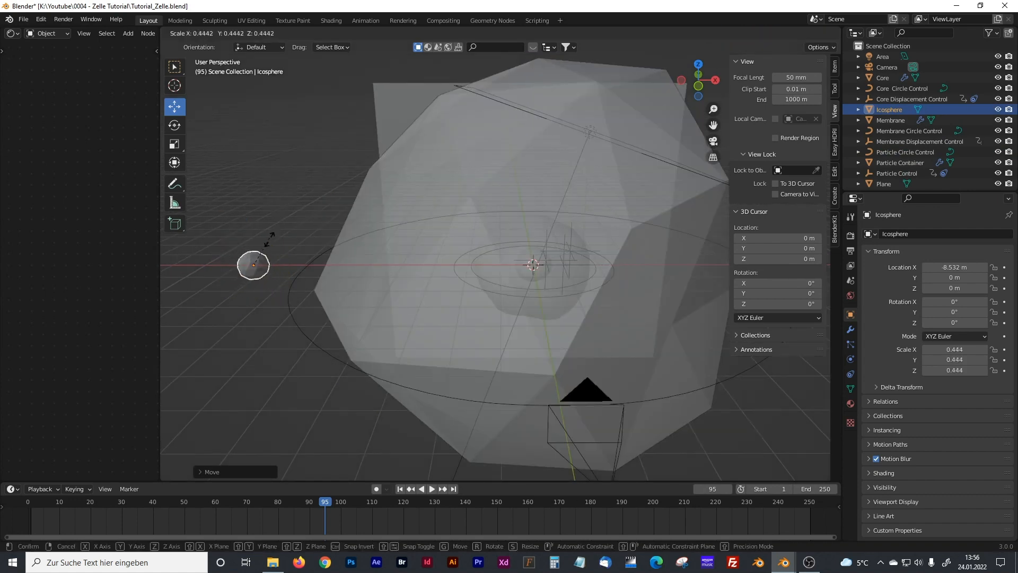
{"action": "left_click", "coordinate": [255, 265]}
{"action": "key", "text": "ctrl+a"}
{"action": "left_click", "coordinate": [297, 238]}
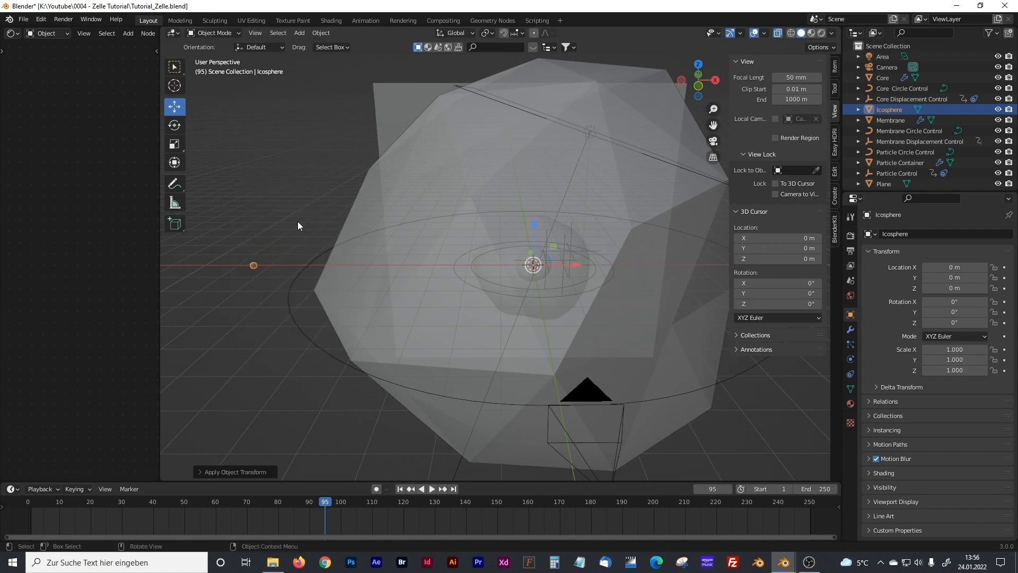
Set the small ico sphere's origin to its geometry.
{"action": "left_click", "coordinate": [321, 32]}
{"action": "mouse_move", "coordinate": [345, 54]}
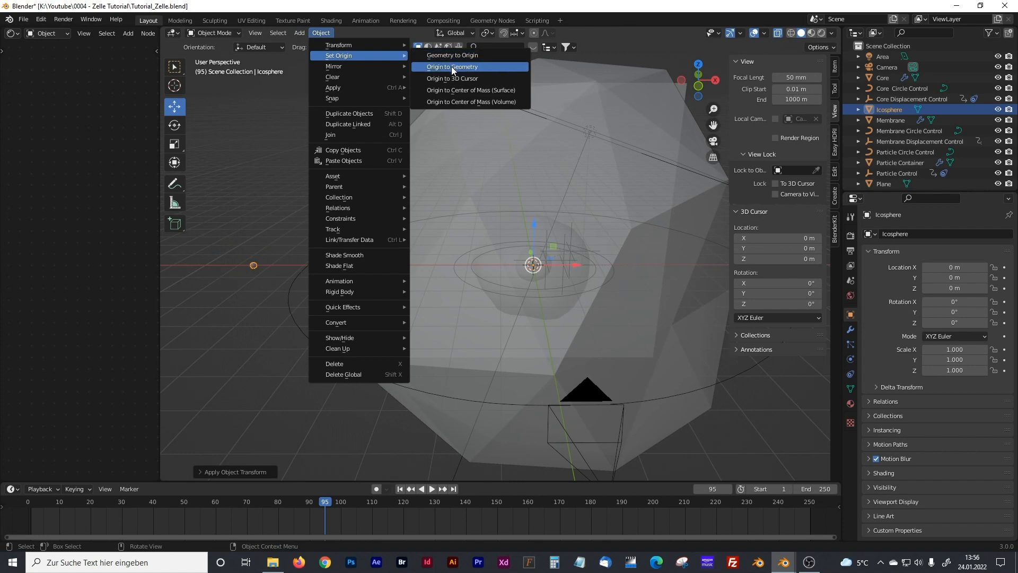
{"action": "left_click", "coordinate": [451, 66]}
Add a particle system to the Particle Container and set its type to Hair.
{"action": "left_click", "coordinate": [612, 87]}
{"action": "left_click", "coordinate": [616, 71]}
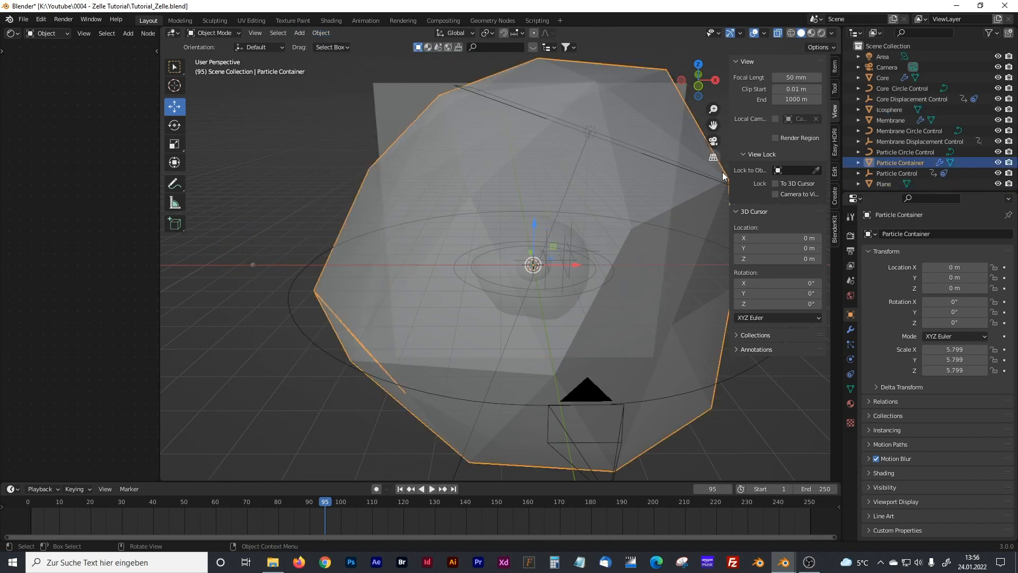
{"action": "left_click", "coordinate": [850, 344]}
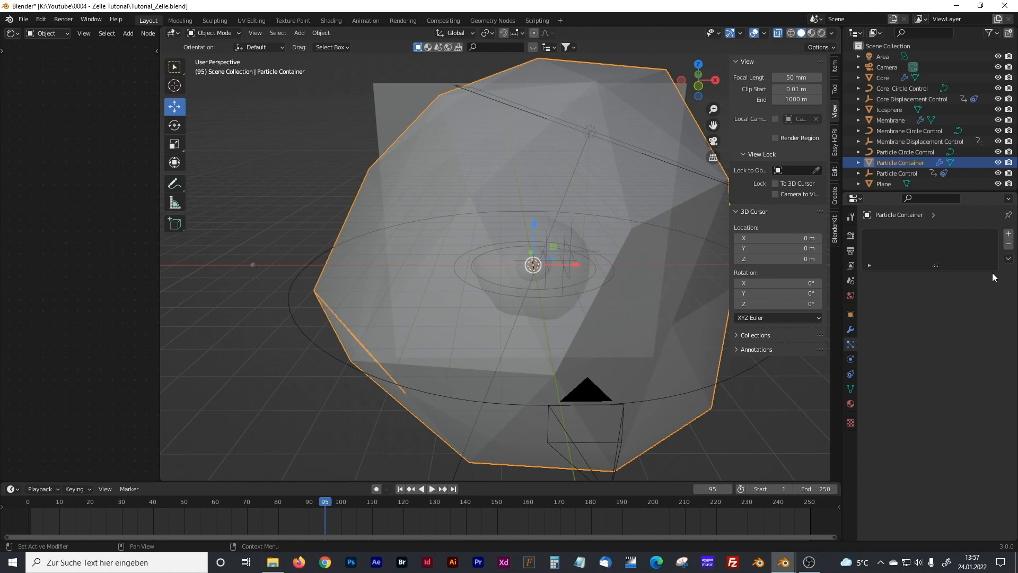
{"action": "left_click", "coordinate": [1008, 235]}
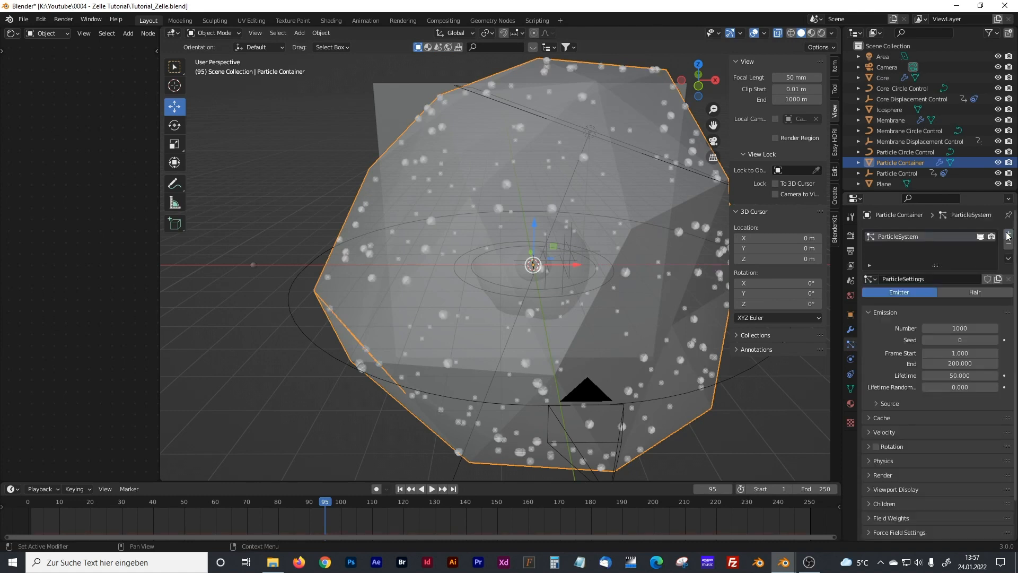
{"action": "left_click", "coordinate": [966, 292]}
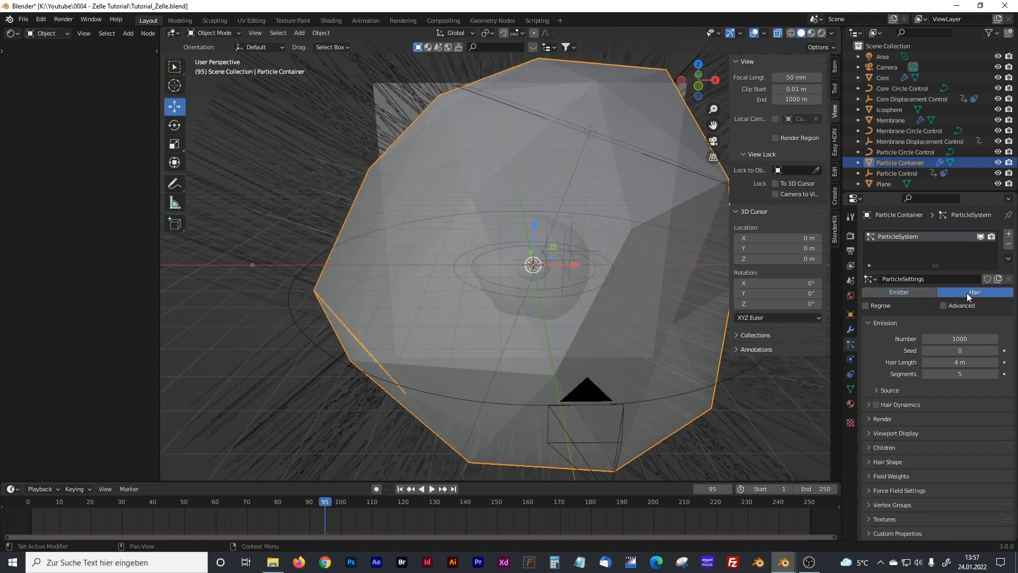
Enable the Advanced option for the Particle Container's hair particles and set them to render as Object.
{"action": "left_click", "coordinate": [943, 306]}
{"action": "scroll", "coordinate": [922, 393], "scroll_direction": "down", "scroll_amount": 2}
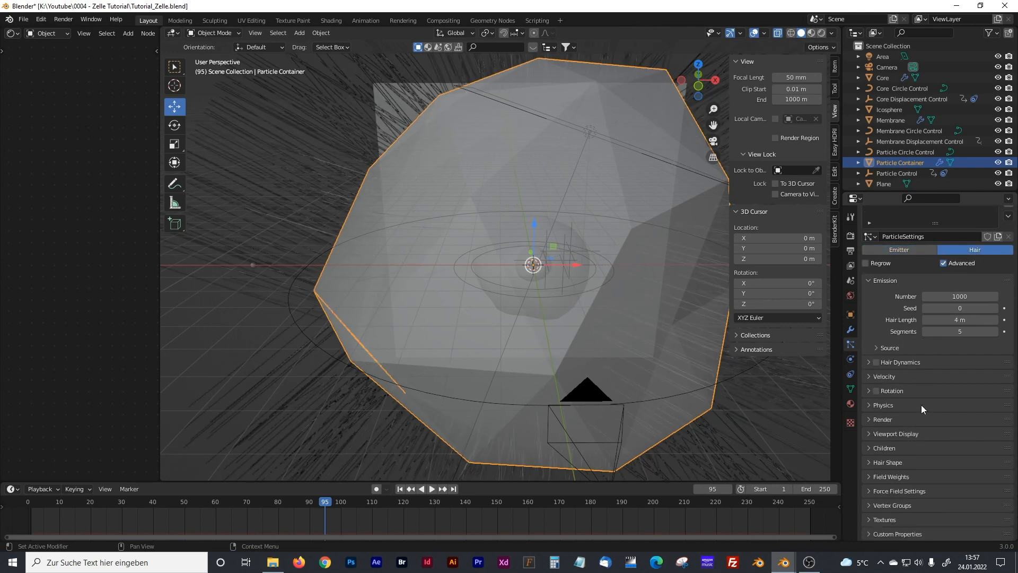
{"action": "left_click", "coordinate": [867, 419]}
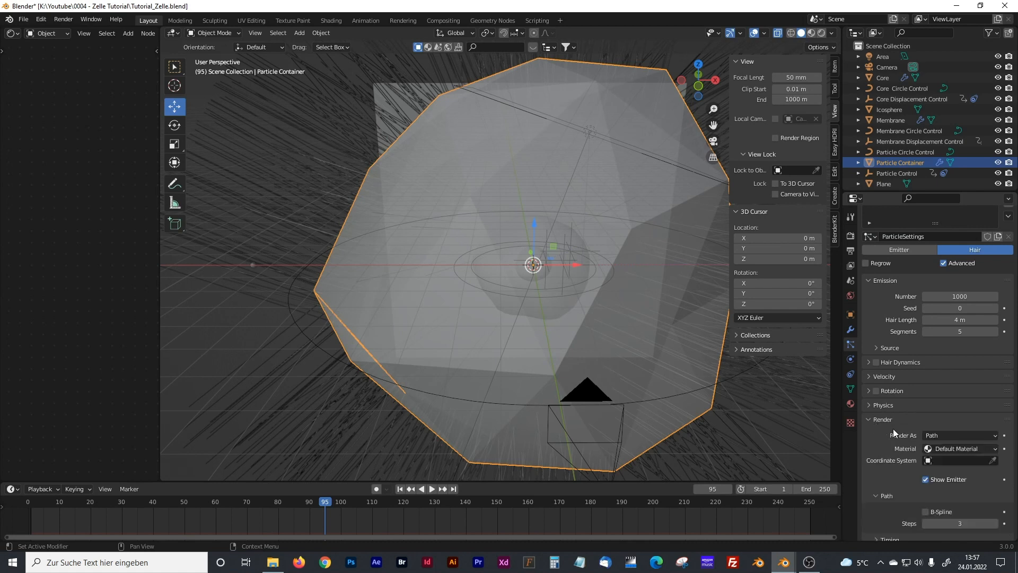
{"action": "left_click", "coordinate": [940, 436]}
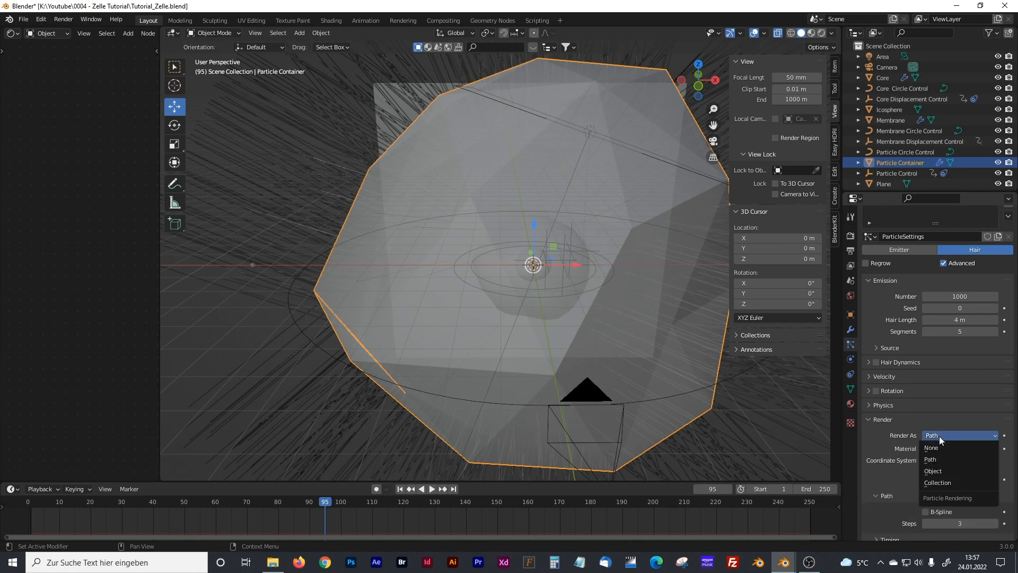
{"action": "left_click", "coordinate": [937, 469]}
{"action": "scroll", "coordinate": [955, 474], "scroll_direction": "down", "scroll_amount": 2}
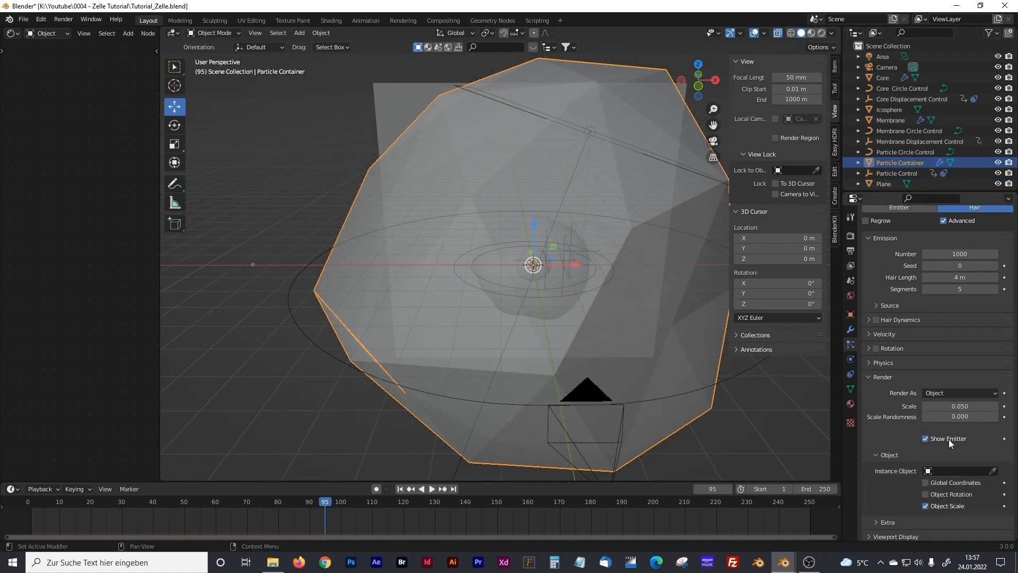
Rename the tiny ico sphere to Particle.
{"action": "double_click", "coordinate": [884, 109]}
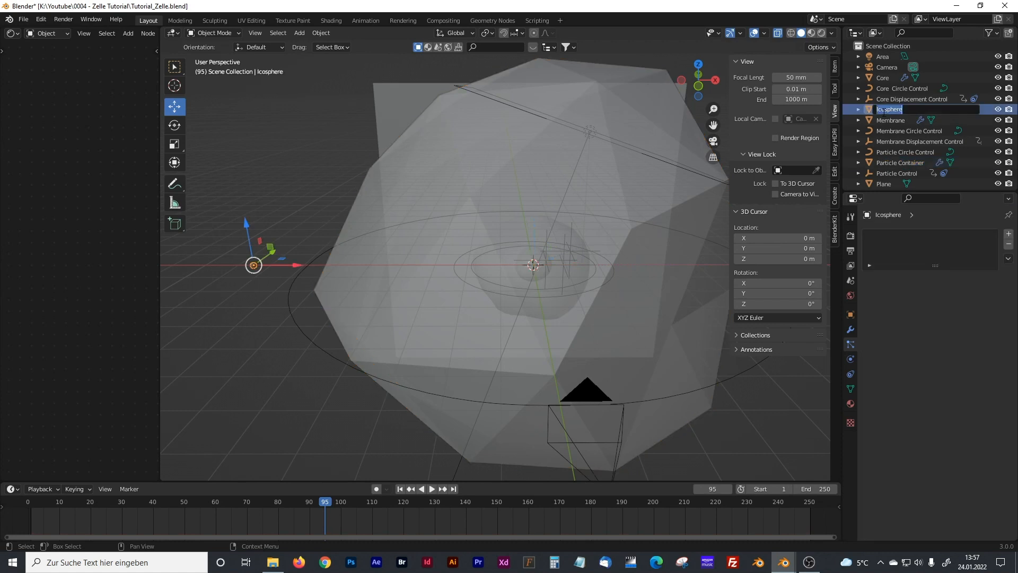
{"action": "type", "text": "Prticle"}
{"action": "key", "text": "Return"}
{"action": "double_click", "coordinate": [892, 183]}
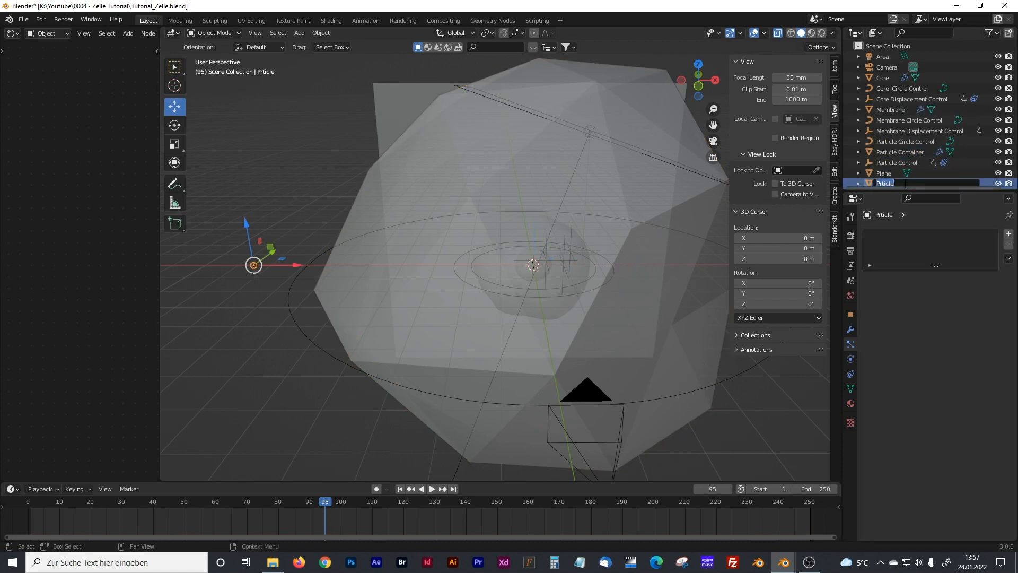
{"action": "type", "text": "Pa"}
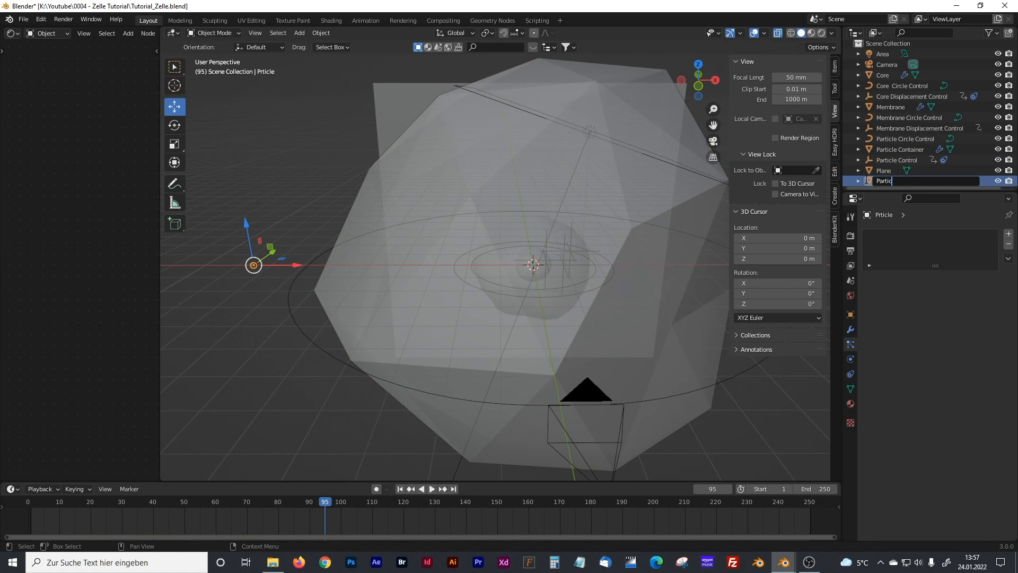
{"action": "type", "text": "rticle"}
{"action": "key", "text": "Return"}
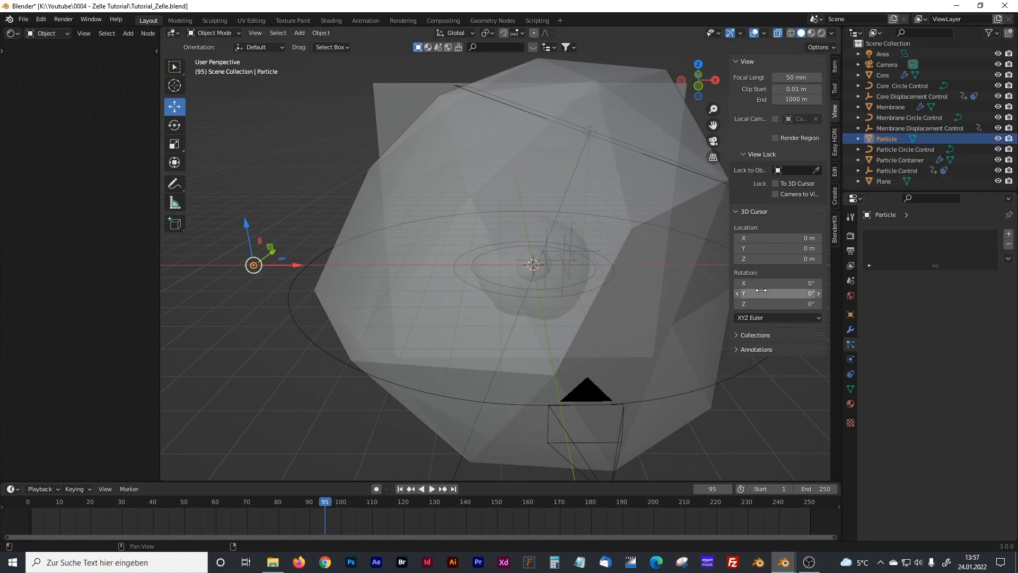
Assign the Particle object as the instance object of the Particle Container's particle system.
{"action": "left_click", "coordinate": [709, 272]}
{"action": "scroll", "coordinate": [940, 453], "scroll_direction": "down", "scroll_amount": 2}
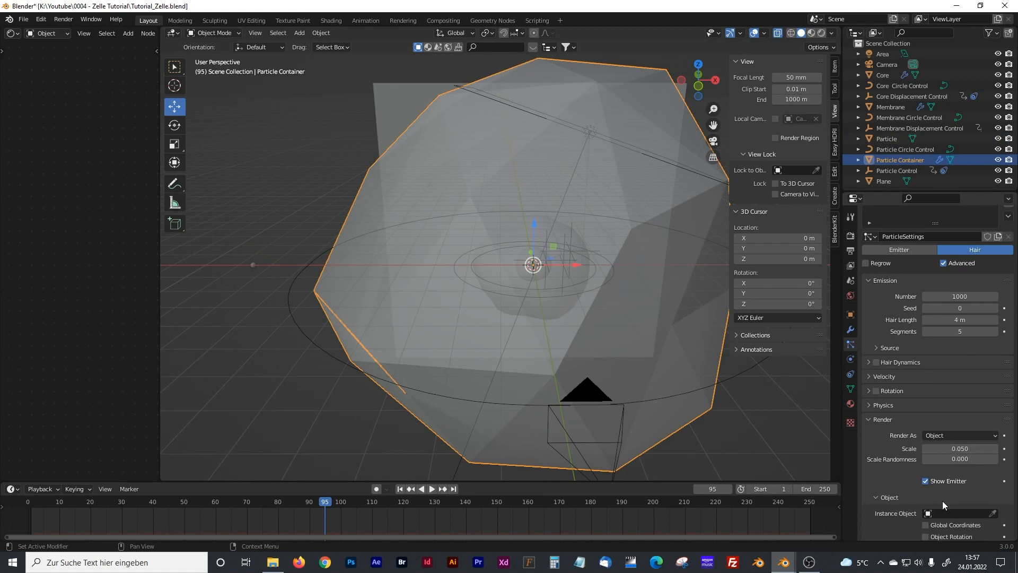
{"action": "scroll", "coordinate": [908, 500], "scroll_direction": "down", "scroll_amount": 2}
{"action": "left_click", "coordinate": [927, 472]}
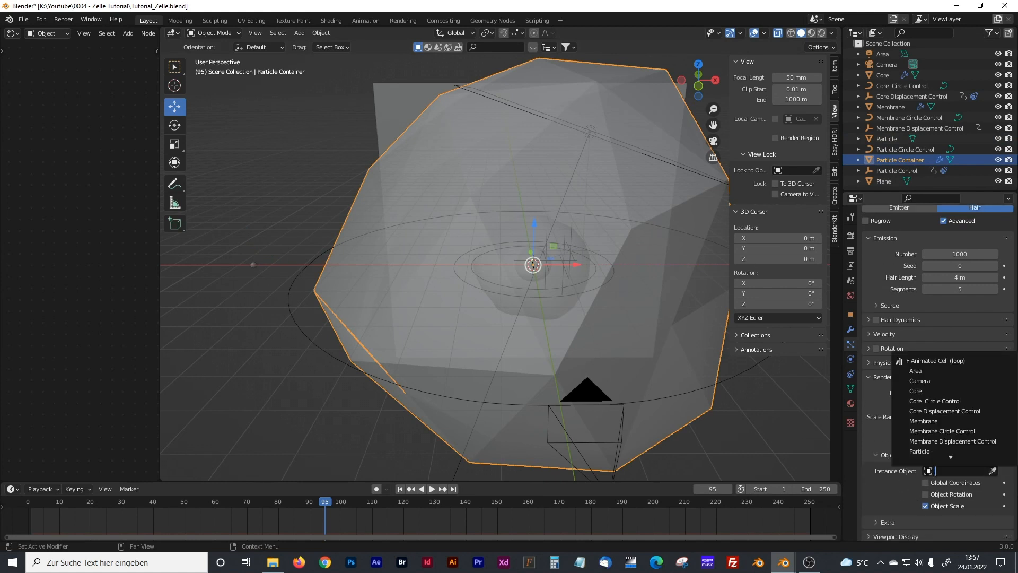
{"action": "left_click", "coordinate": [921, 451]}
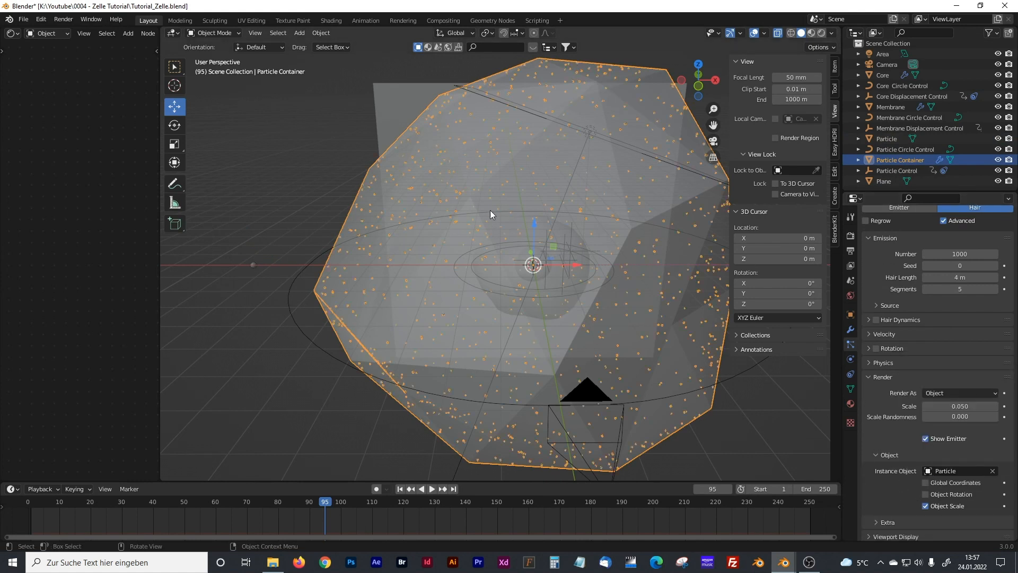
Set the particle system's emission source to Volume.
{"action": "middle_click_drag", "start_coordinate": [510, 156], "coordinate": [517, 196]}
{"action": "scroll", "coordinate": [926, 353], "scroll_direction": "up", "scroll_amount": 4}
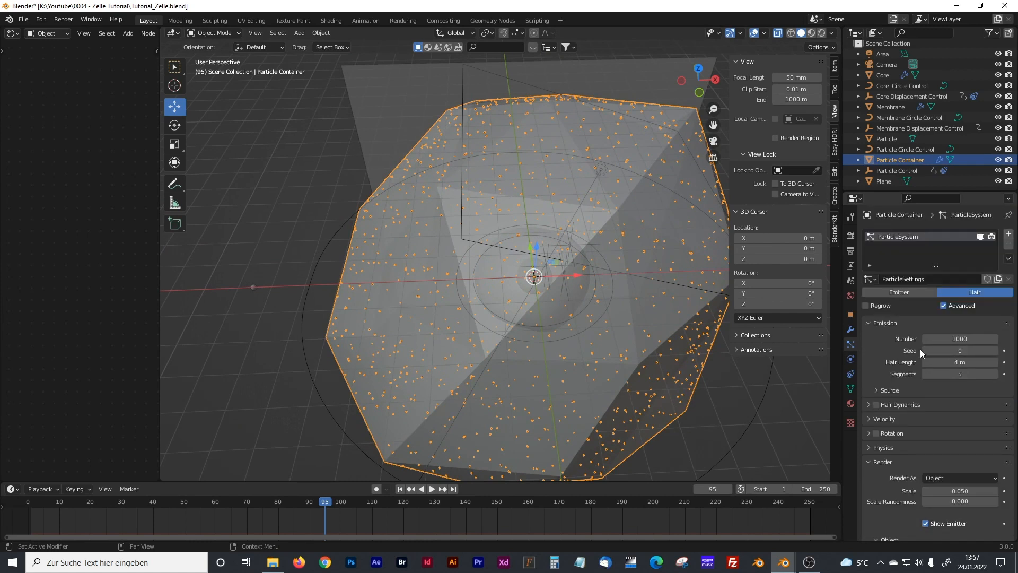
{"action": "left_click", "coordinate": [876, 391]}
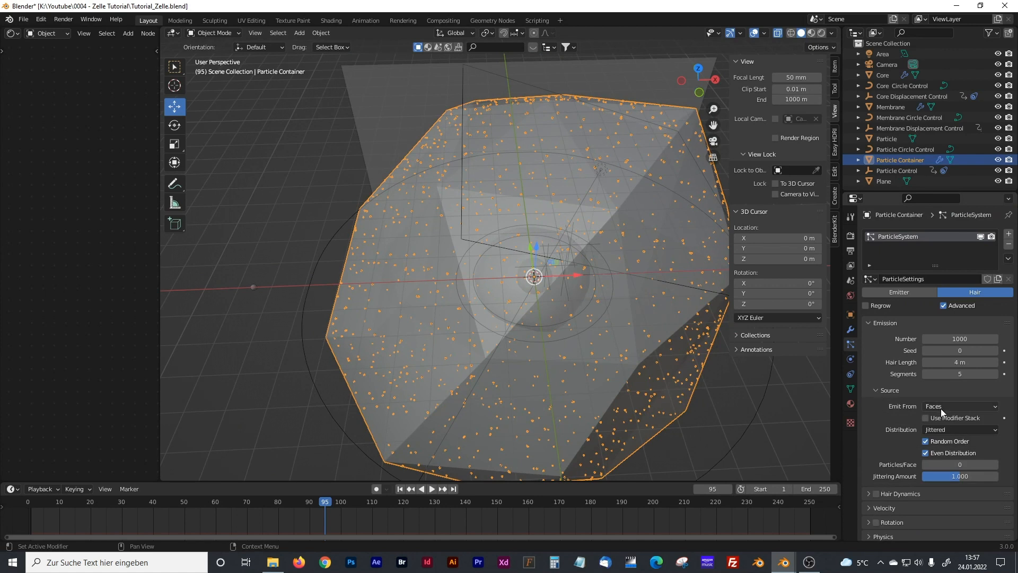
{"action": "left_click", "coordinate": [940, 406]}
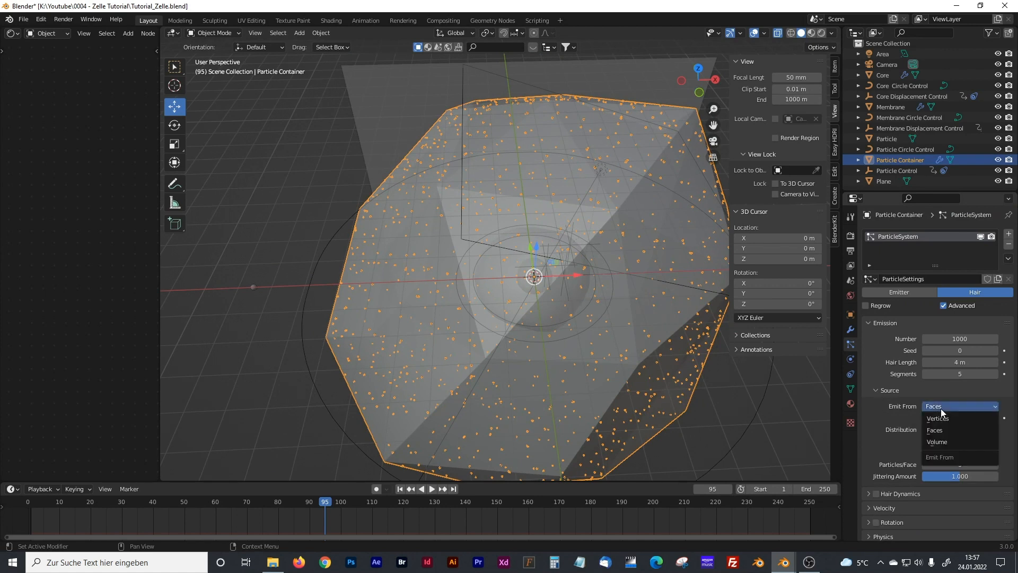
{"action": "left_click", "coordinate": [944, 442]}
Play the animation from the first frame in camera view to check the particle movement.
{"action": "key", "text": "KP_0"}
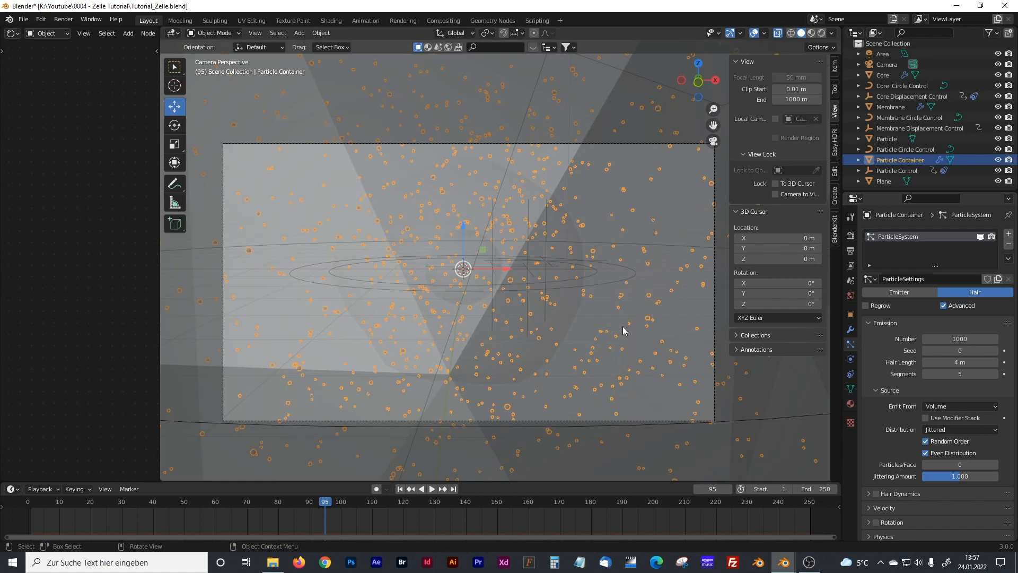
{"action": "left_click", "coordinate": [401, 489]}
{"action": "left_click", "coordinate": [430, 489]}
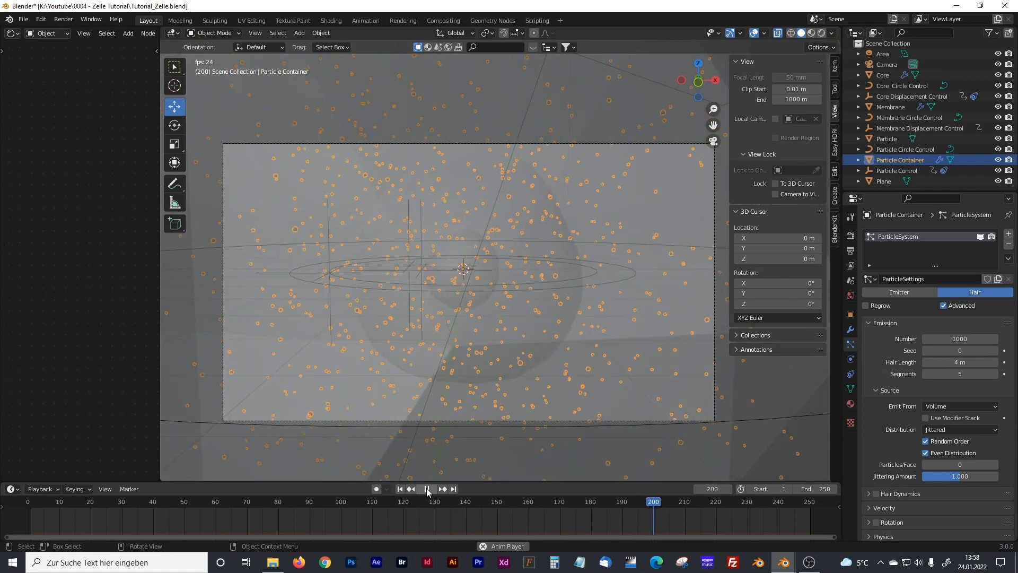
{"action": "left_click", "coordinate": [426, 487]}
Hide the Particle Container's emitter mesh in both the render and viewport display settings.
{"action": "scroll", "coordinate": [887, 385], "scroll_direction": "down", "scroll_amount": 12}
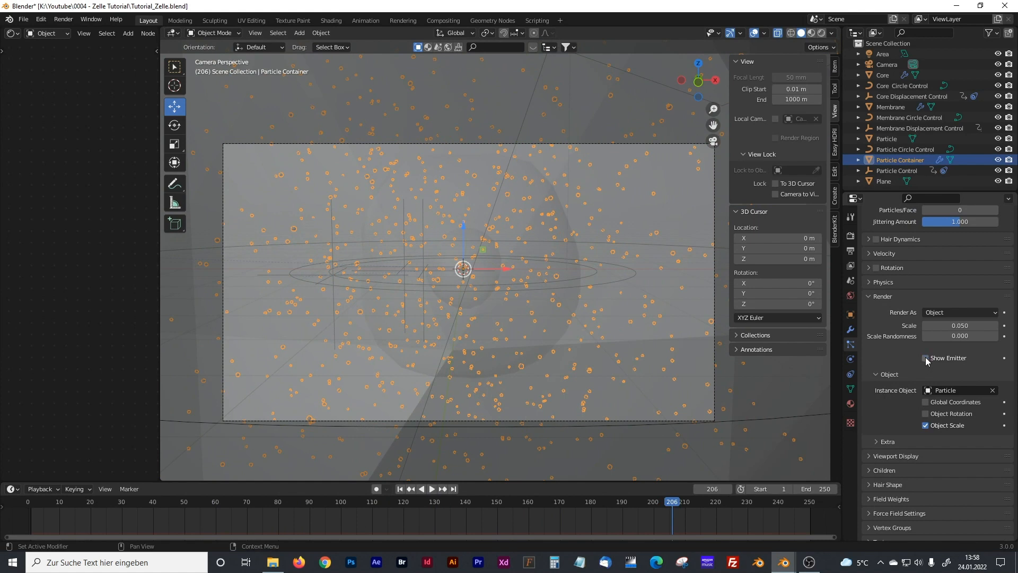
{"action": "left_click", "coordinate": [879, 442]}
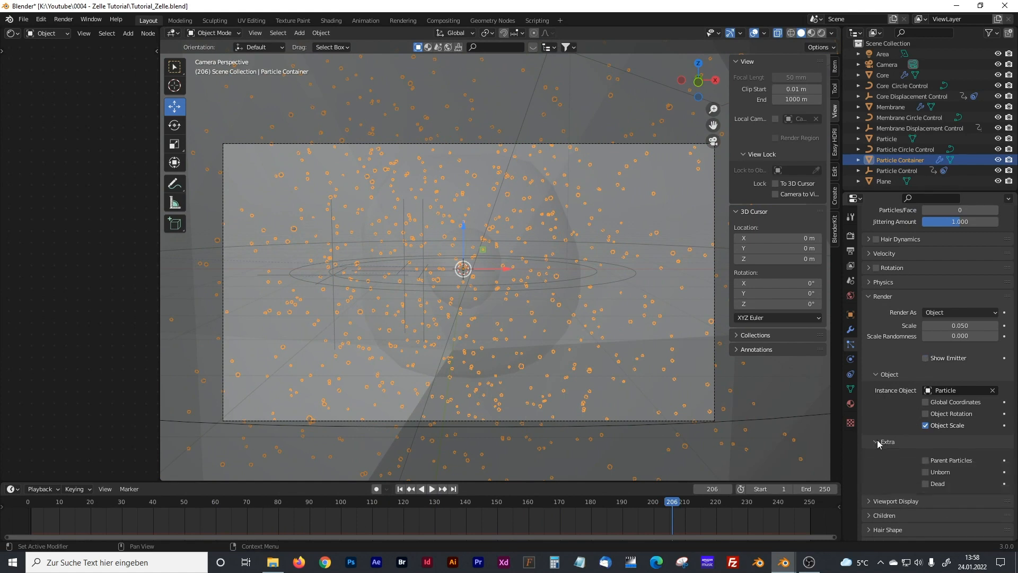
{"action": "left_click", "coordinate": [870, 500]}
{"action": "scroll", "coordinate": [887, 464], "scroll_direction": "down", "scroll_amount": 4}
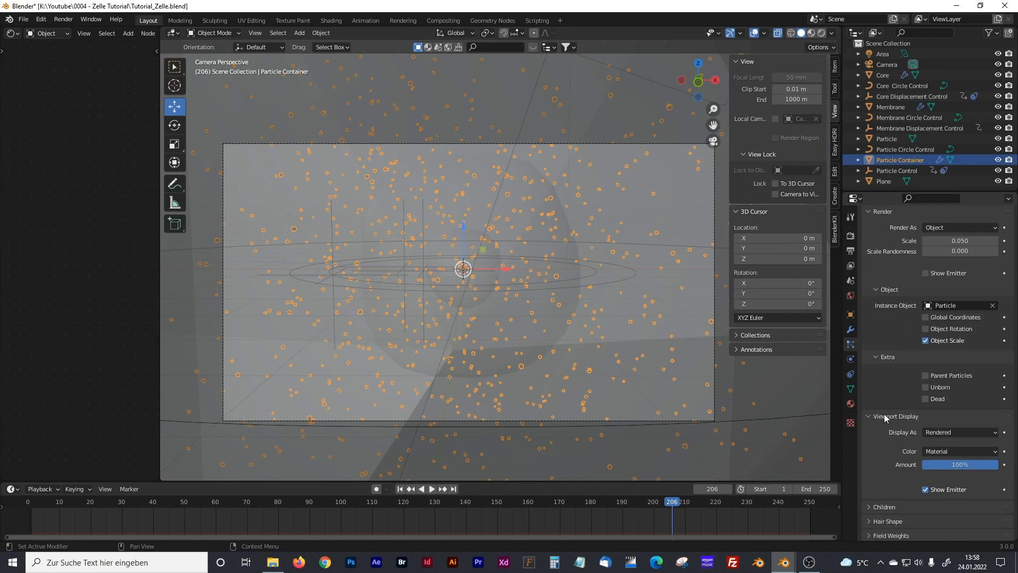
{"action": "left_click", "coordinate": [926, 489]}
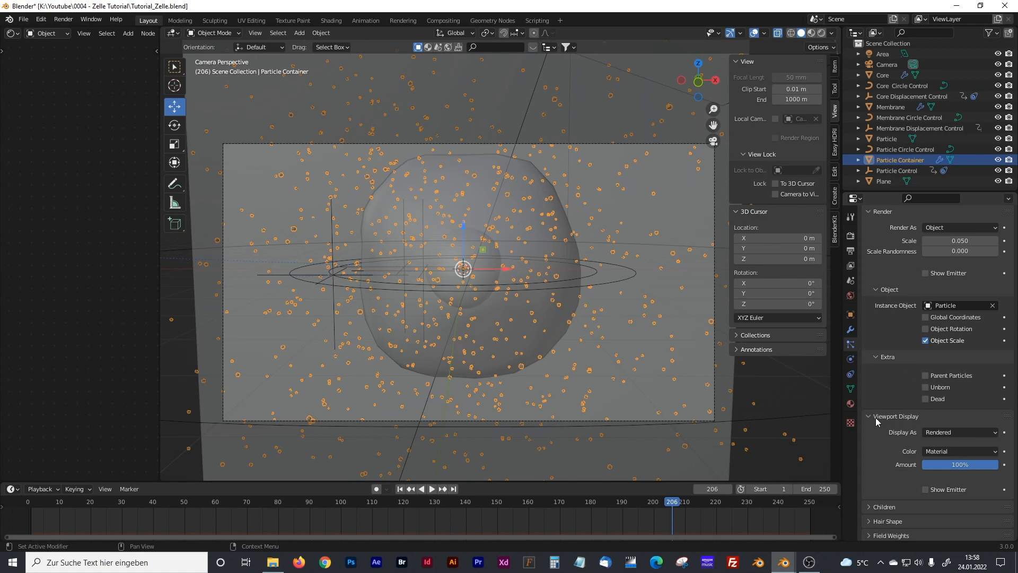
Switch the viewport to rendered shading and play the animation from frame 1 to preview the particles.
{"action": "left_click", "coordinate": [821, 33]}
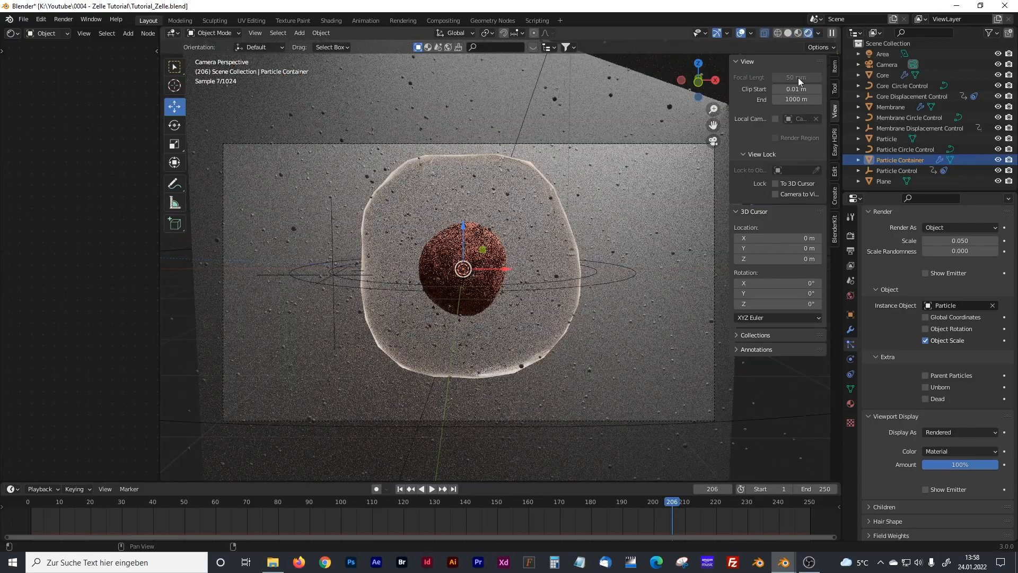
{"action": "left_click", "coordinate": [412, 489]}
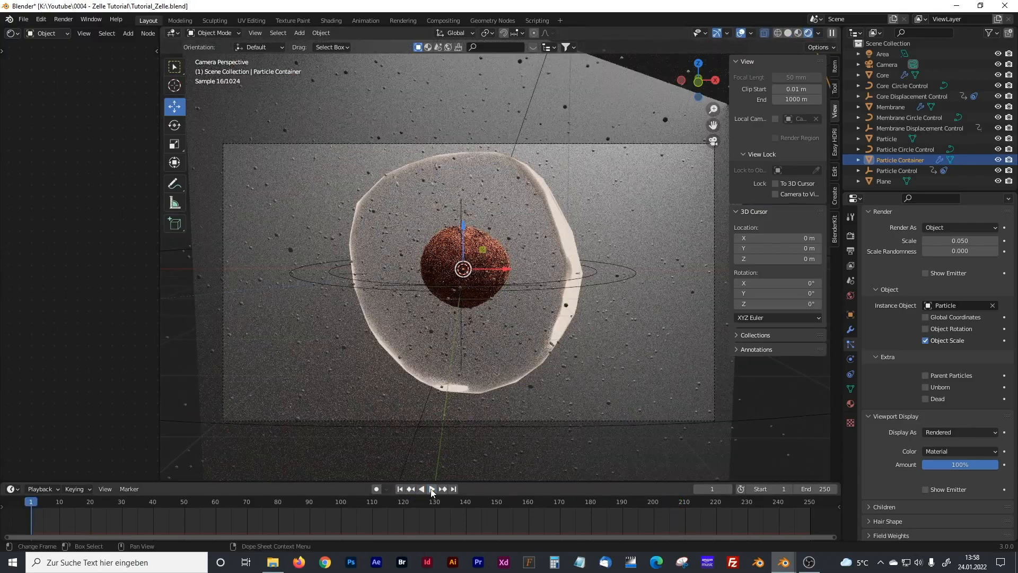
{"action": "left_click", "coordinate": [431, 488]}
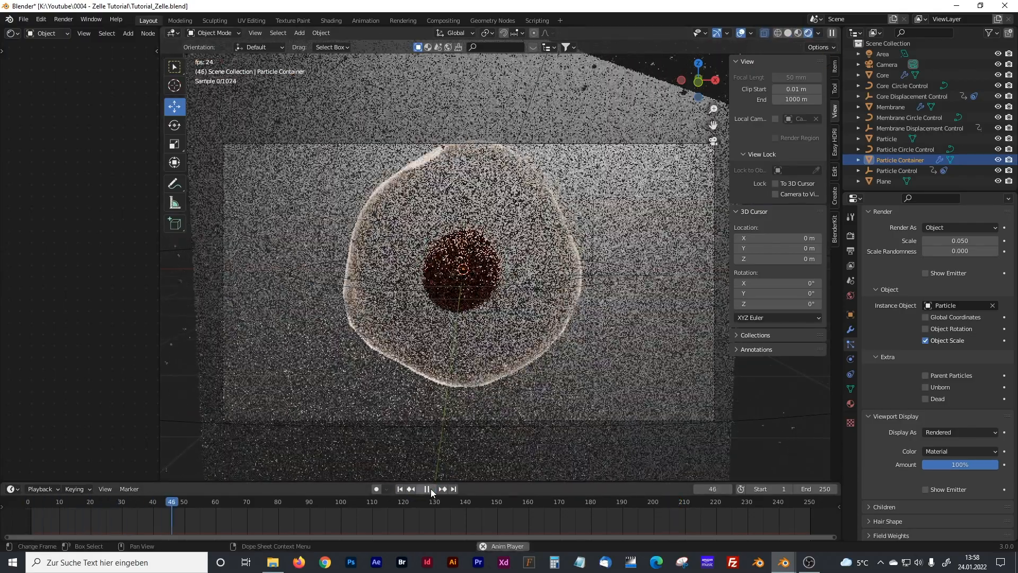
{"action": "left_click", "coordinate": [431, 488]}
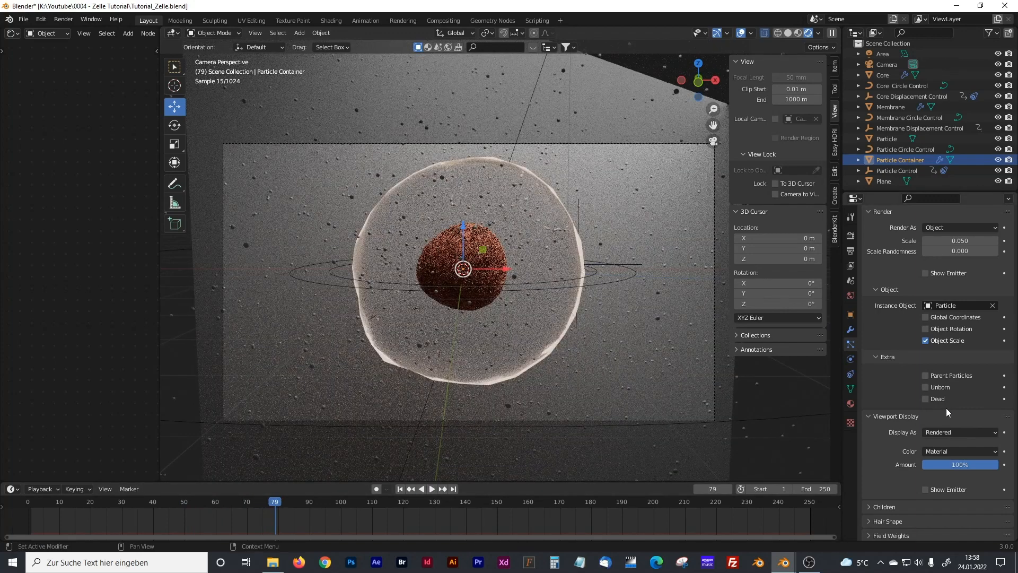
Set the particles' render scale to 0.060 and their scale randomness to 0.644.
{"action": "scroll", "coordinate": [948, 408], "scroll_direction": "up", "scroll_amount": 2}
{"action": "left_click", "coordinate": [925, 282]}
{"action": "left_click", "coordinate": [926, 283]}
{"action": "left_click", "coordinate": [926, 282]}
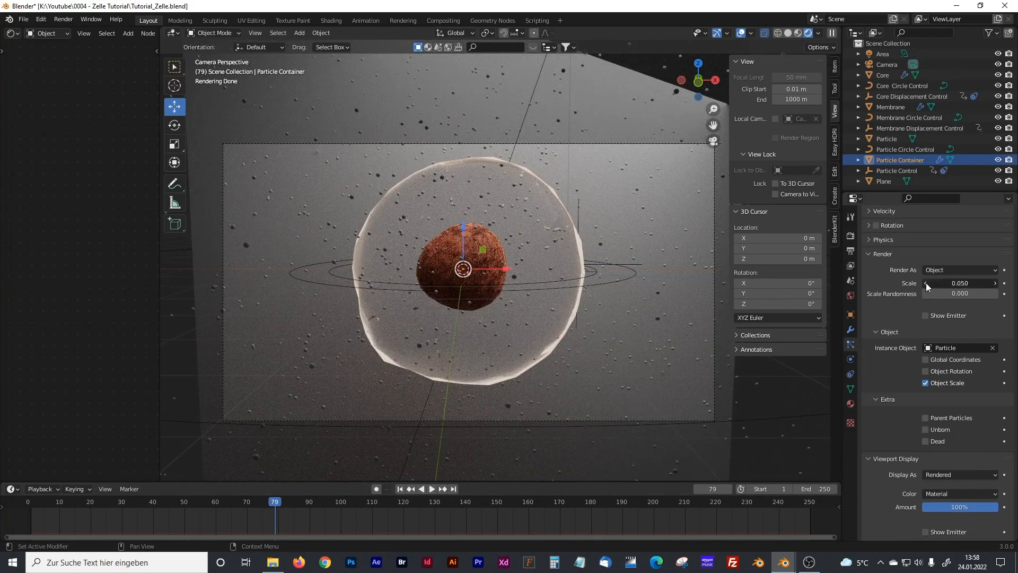
{"action": "left_click", "coordinate": [994, 283]}
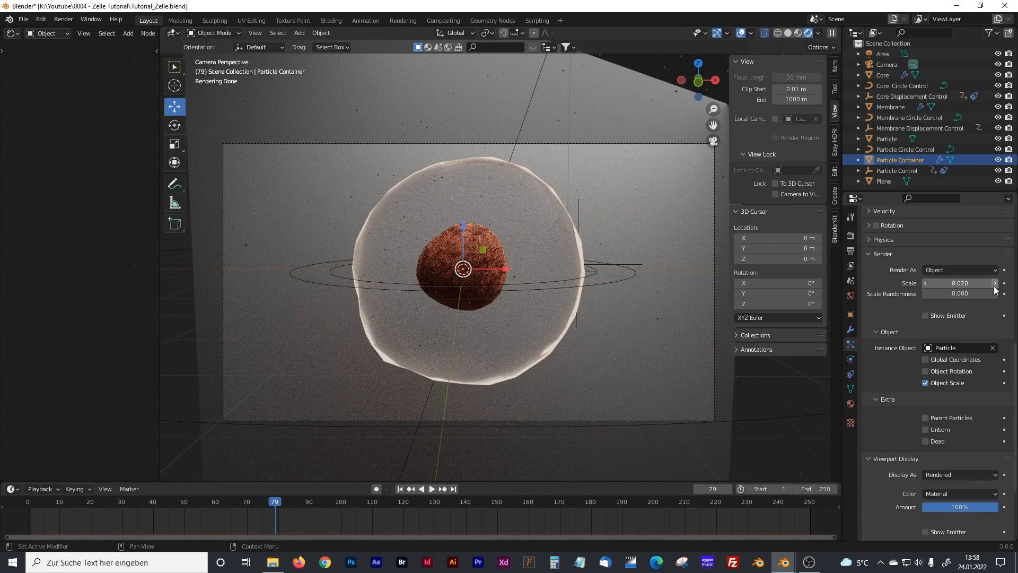
{"action": "left_click_drag", "start_coordinate": [943, 294], "coordinate": [989, 294]}
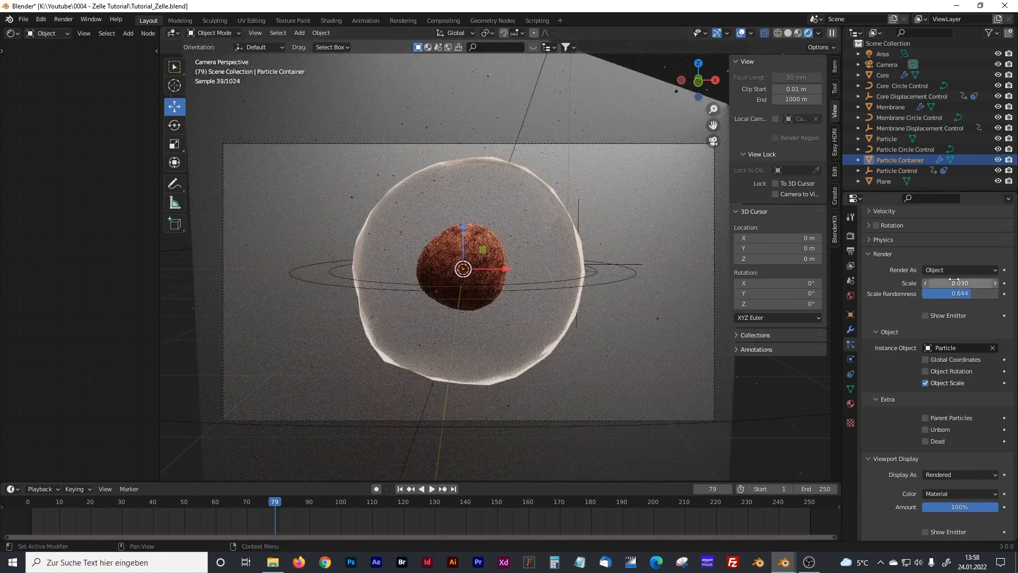
{"action": "left_click", "coordinate": [995, 283]}
{"action": "left_click", "coordinate": [995, 283]}
{"action": "left_click", "coordinate": [996, 283]}
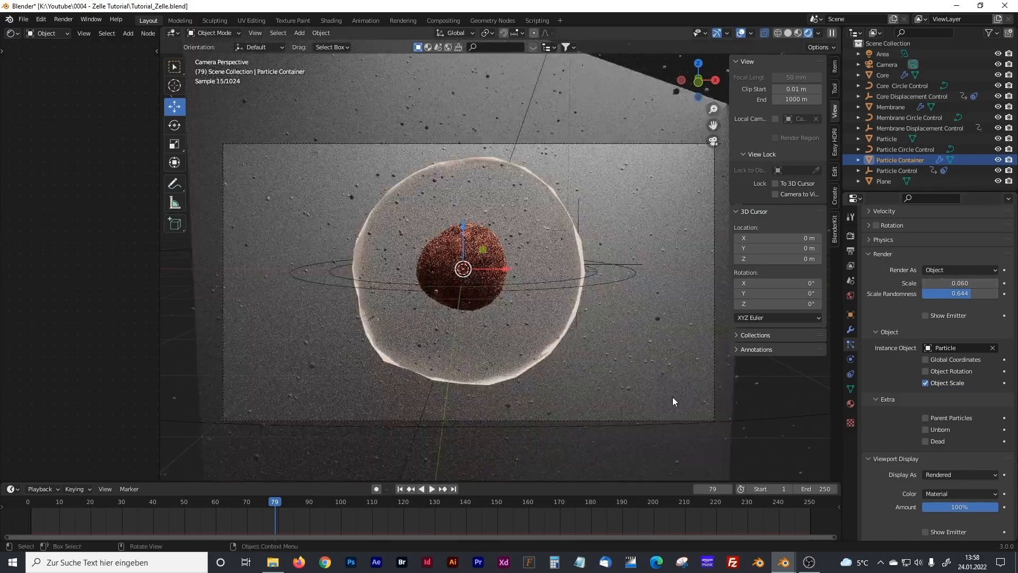
Play the animation in rendered and solid shading to check the resized particles.
{"action": "left_click", "coordinate": [430, 489]}
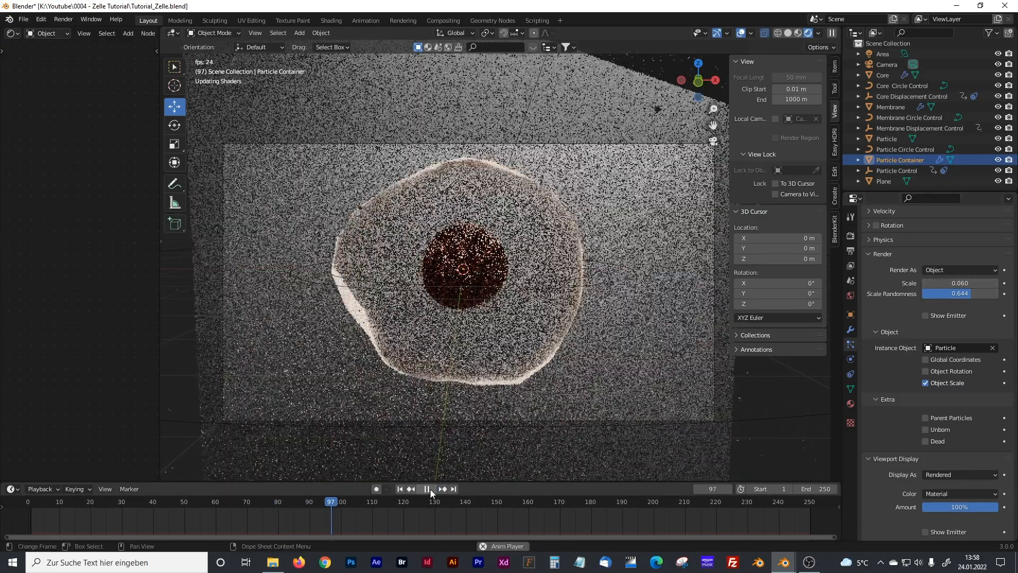
{"action": "left_click", "coordinate": [788, 33]}
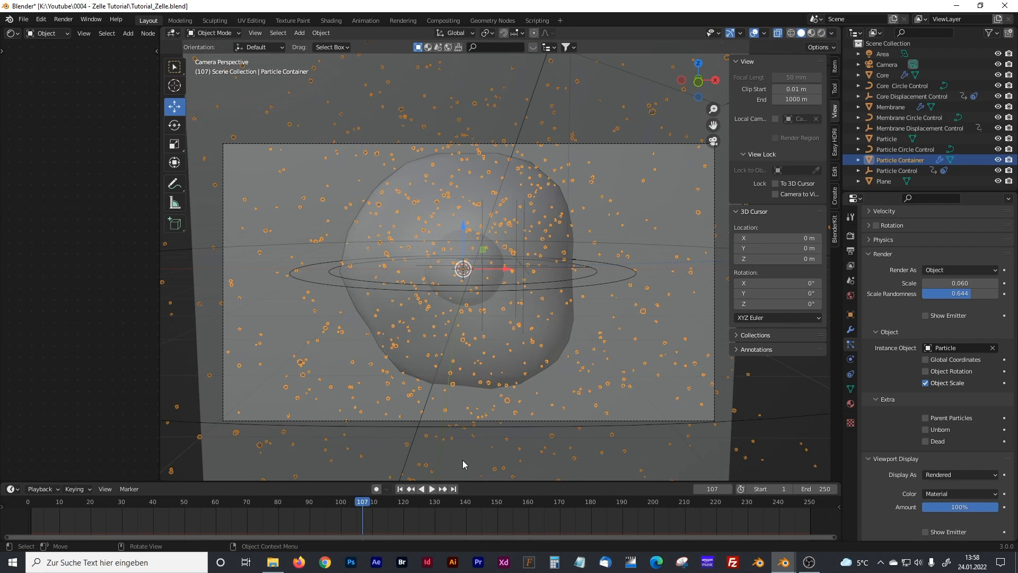
{"action": "left_click", "coordinate": [430, 488]}
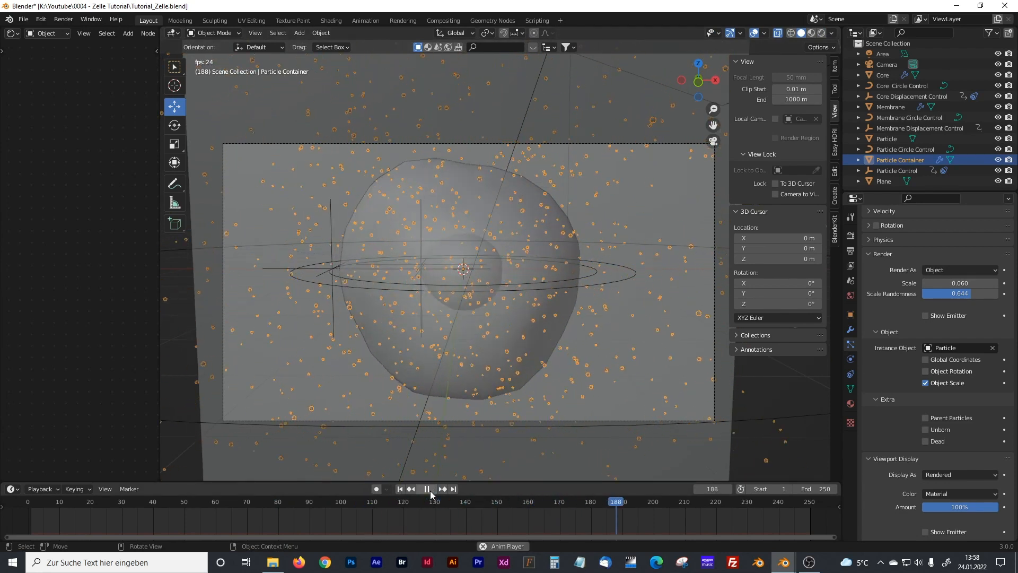
{"action": "left_click", "coordinate": [430, 489]}
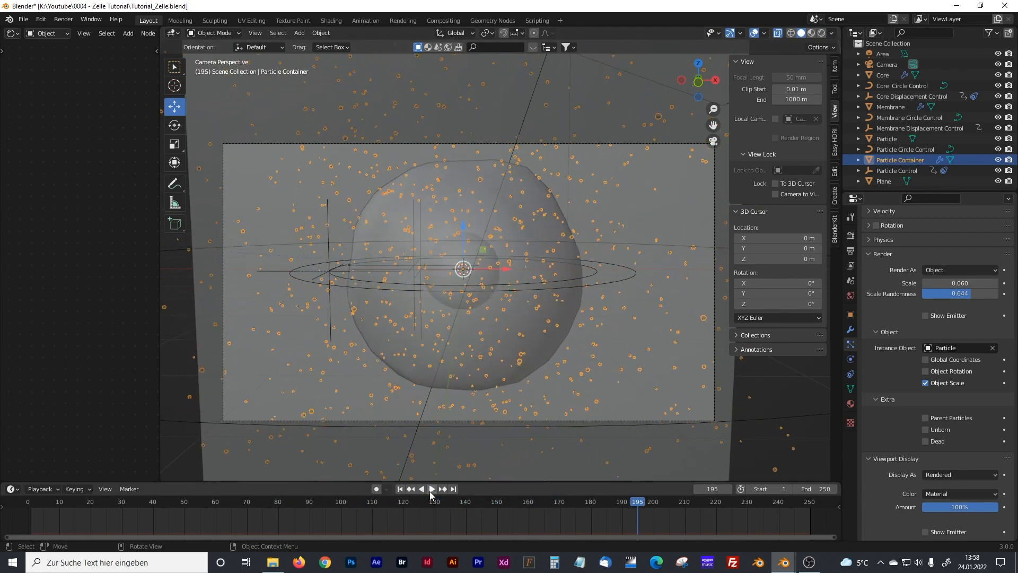
Switch the viewport to rendered shading and move the backdrop plane farther behind the cell along the Y axis.
{"action": "left_click", "coordinate": [822, 33]}
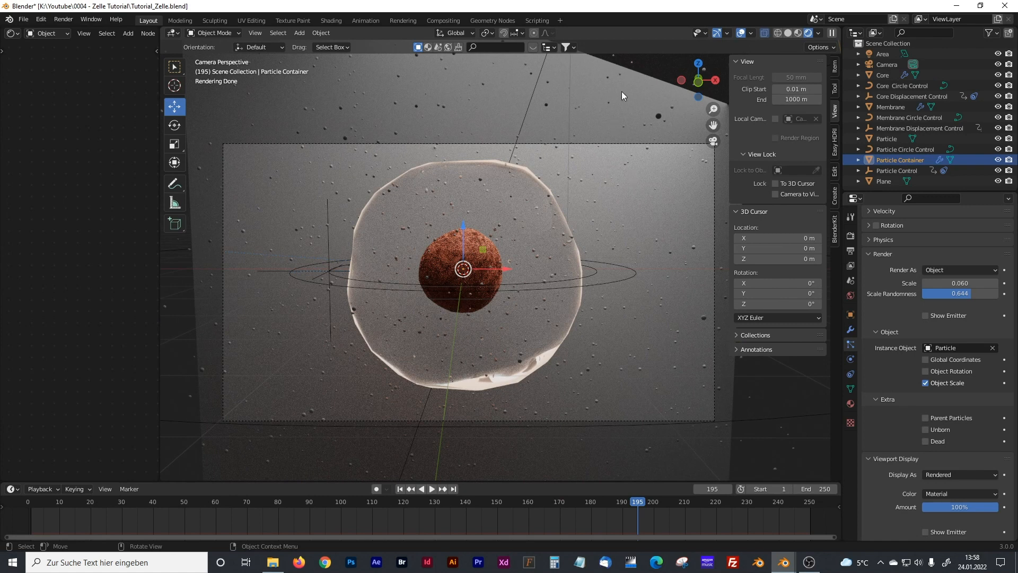
{"action": "left_click", "coordinate": [533, 95]}
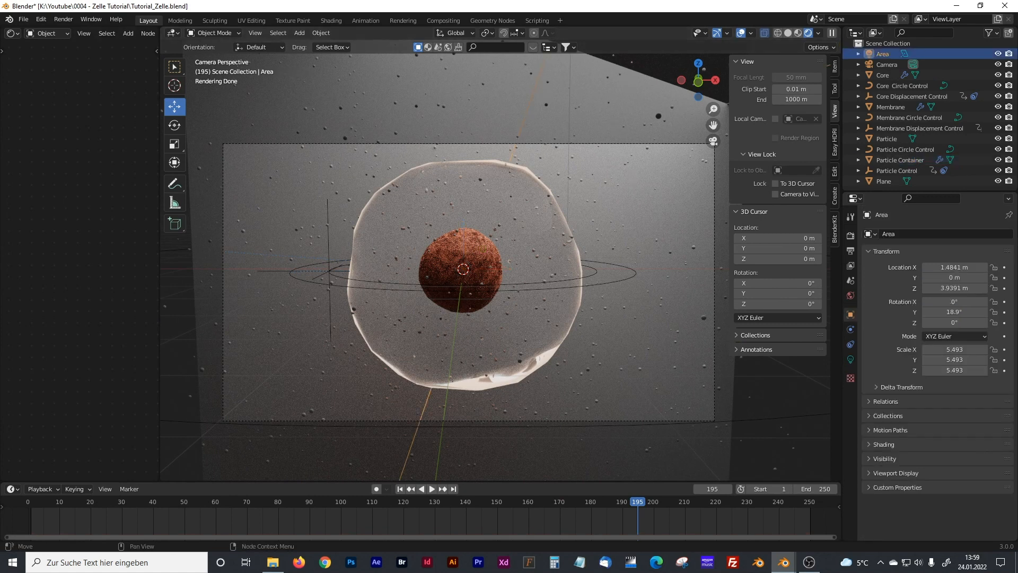
{"action": "middle_click_drag", "start_coordinate": [564, 218], "coordinate": [460, 222]}
{"action": "left_click", "coordinate": [459, 218]}
{"action": "left_click", "coordinate": [347, 228]}
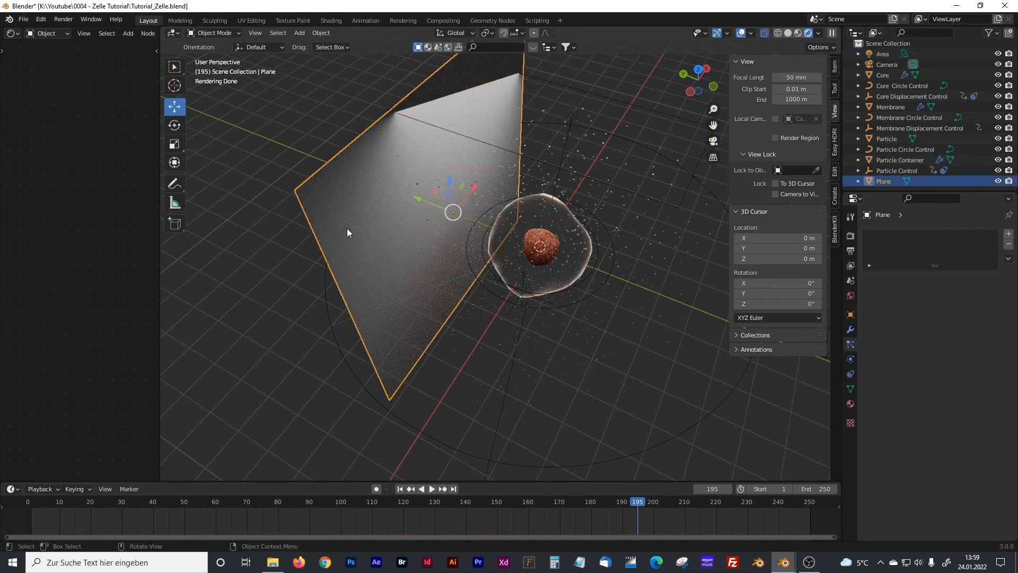
{"action": "left_click_drag", "start_coordinate": [418, 195], "coordinate": [334, 163]}
Scale the area light down to about 3.881 and return to the camera view.
{"action": "left_click", "coordinate": [461, 121]}
{"action": "left_click", "coordinate": [476, 83]}
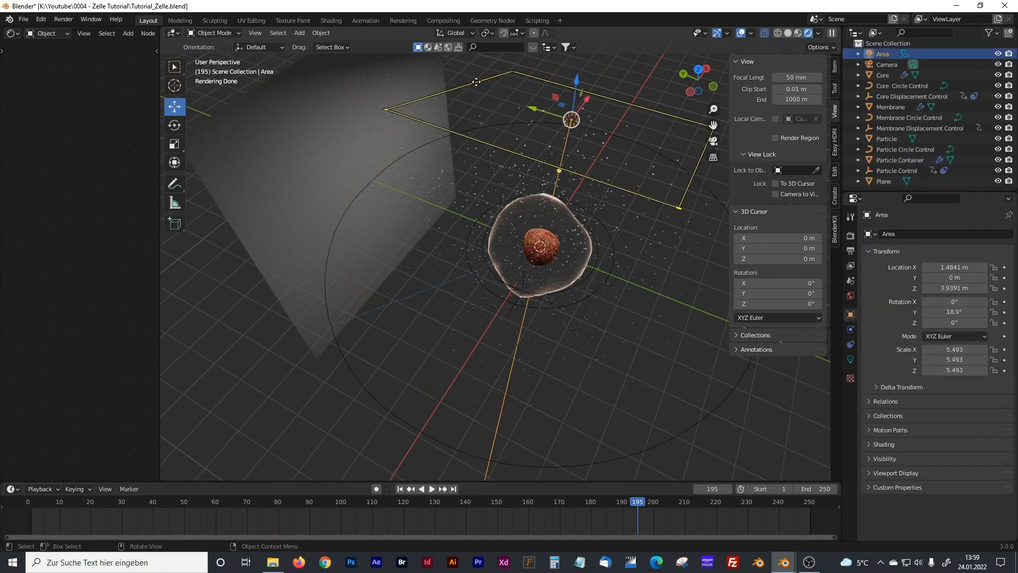
{"action": "key", "text": "s"}
{"action": "left_click", "coordinate": [504, 106]}
{"action": "key", "text": "KP_0"}
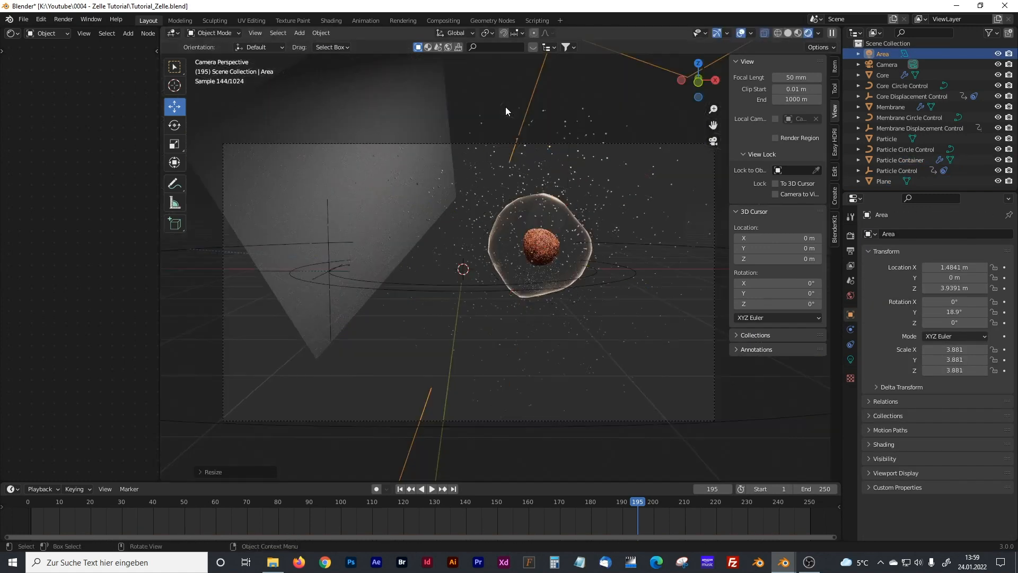
Enlarge the shader editor and set the Base Color of the backdrop plane's material to a near-black tone.
{"action": "left_click", "coordinate": [262, 162]}
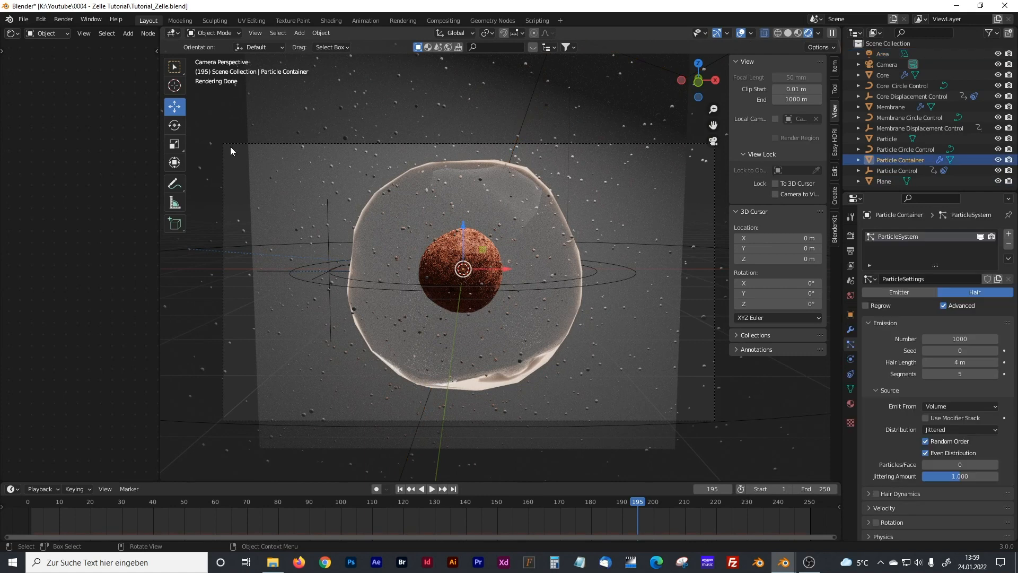
{"action": "left_click_drag", "start_coordinate": [158, 127], "coordinate": [232, 128]}
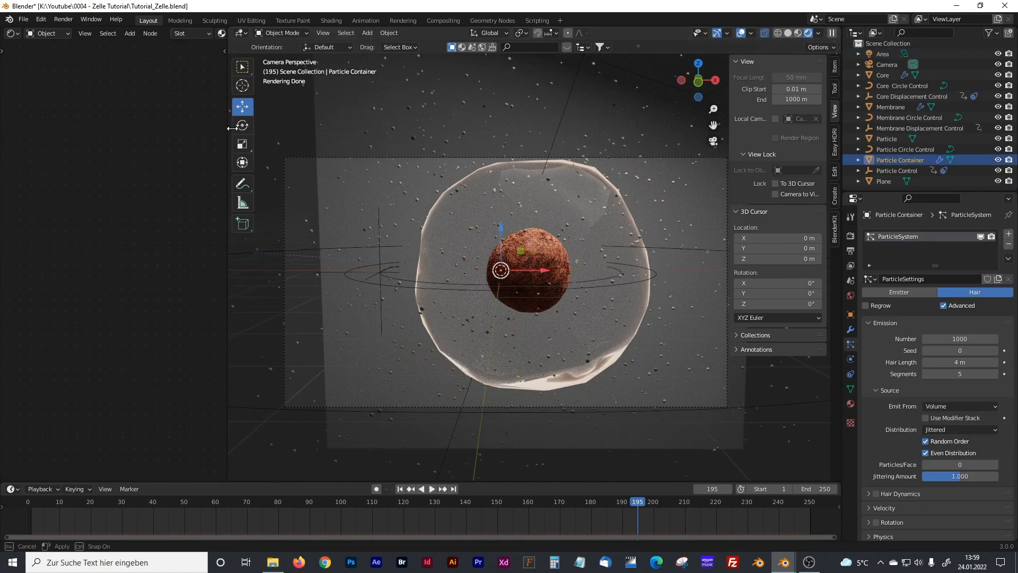
{"action": "left_click", "coordinate": [342, 173]}
{"action": "left_click_drag", "start_coordinate": [250, 40], "coordinate": [348, 39]}
{"action": "left_click", "coordinate": [276, 33]}
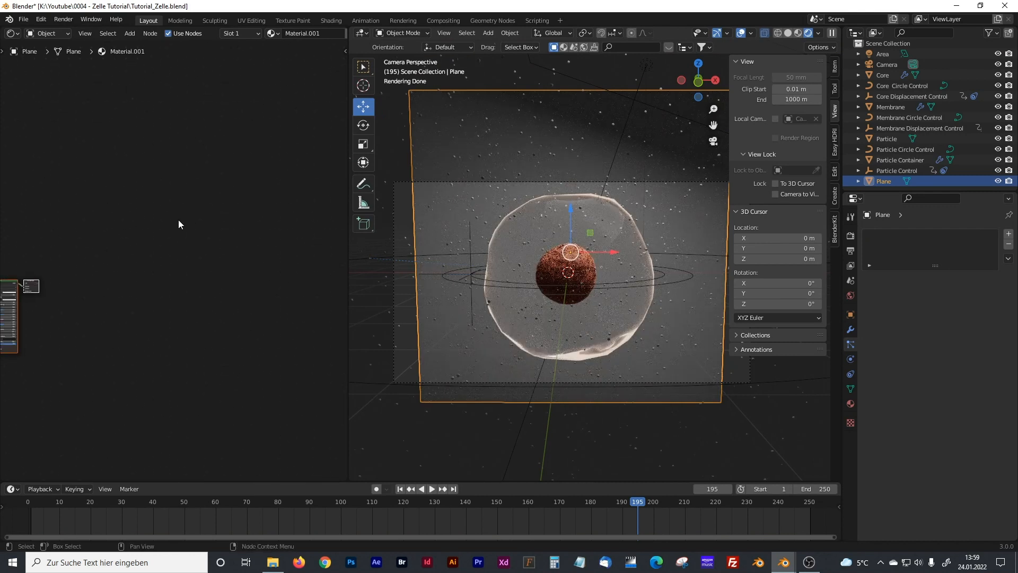
{"action": "key", "text": "Home"}
{"action": "scroll", "coordinate": [156, 247], "scroll_direction": "up", "scroll_amount": 2}
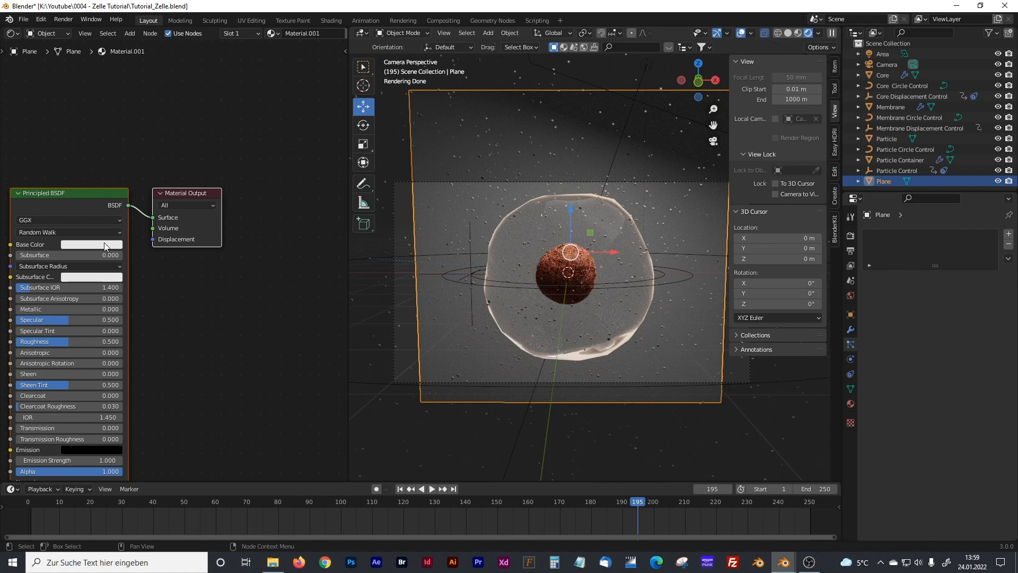
{"action": "left_click", "coordinate": [106, 244]}
{"action": "left_click", "coordinate": [146, 158]}
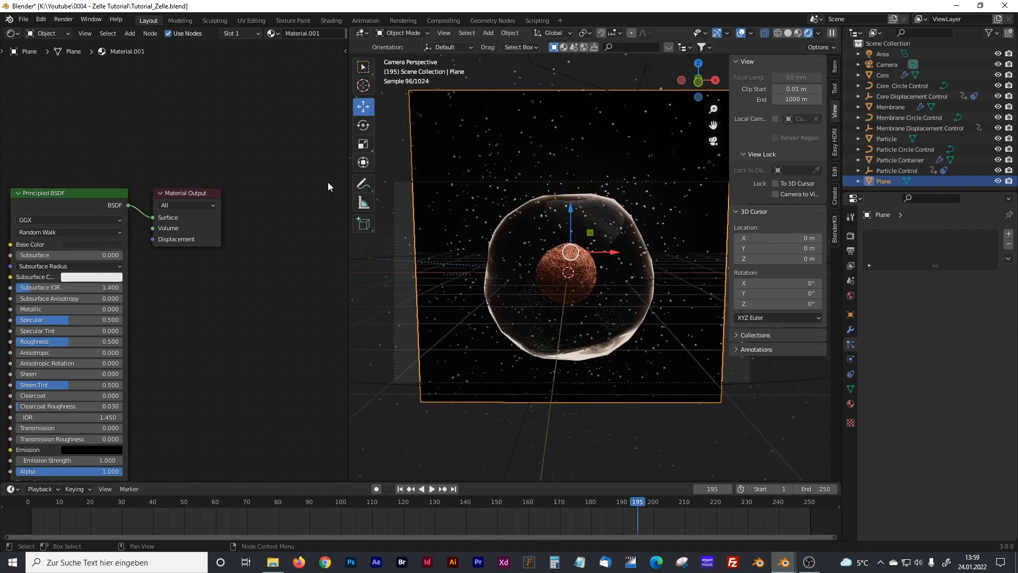
Shrink the shader editor and move the dark backdrop plane closer to the cell along the Y axis.
{"action": "left_click_drag", "start_coordinate": [347, 192], "coordinate": [127, 192]}
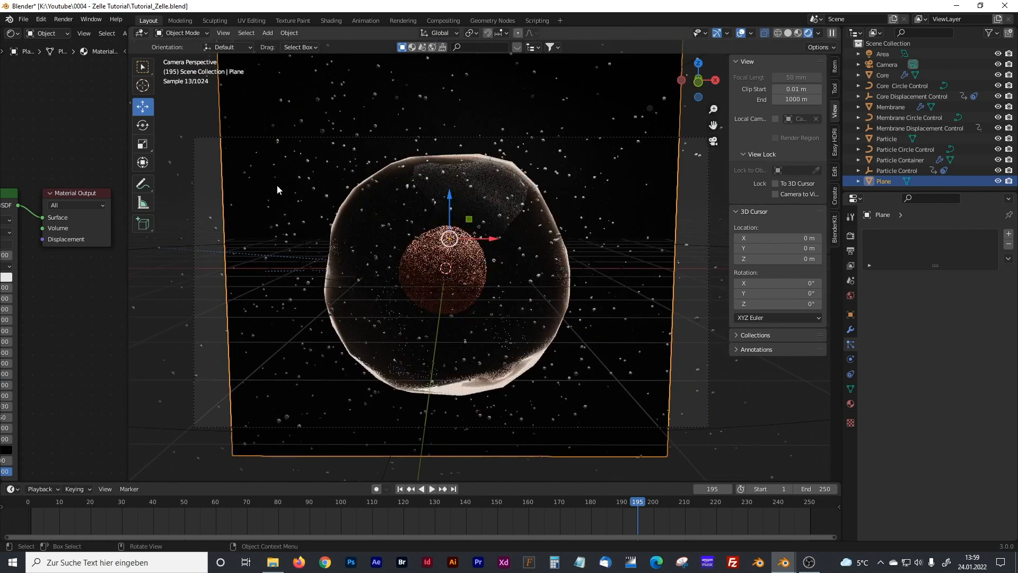
{"action": "left_click", "coordinate": [265, 187]}
{"action": "left_click", "coordinate": [265, 186]}
{"action": "middle_click_drag", "start_coordinate": [266, 187], "coordinate": [300, 221]}
{"action": "left_click_drag", "start_coordinate": [298, 176], "coordinate": [365, 189]}
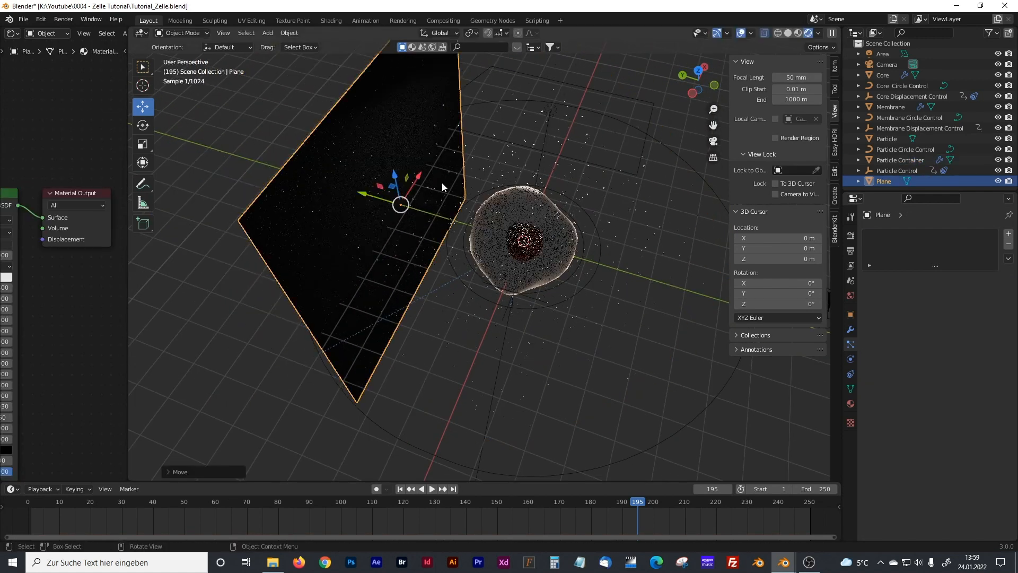
Set the area light's power to 300 W and return to the camera view.
{"action": "left_click", "coordinate": [537, 85]}
{"action": "left_click", "coordinate": [543, 78]}
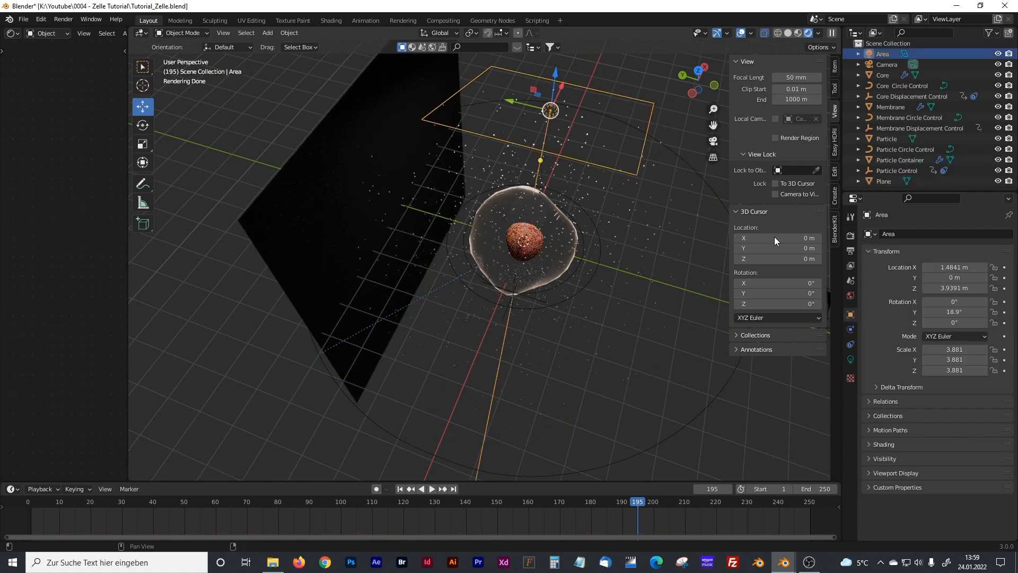
{"action": "left_click", "coordinate": [851, 359]}
{"action": "left_click", "coordinate": [959, 307]}
{"action": "type", "text": "300"}
{"action": "key", "text": "Return"}
{"action": "key", "text": "KP_0"}
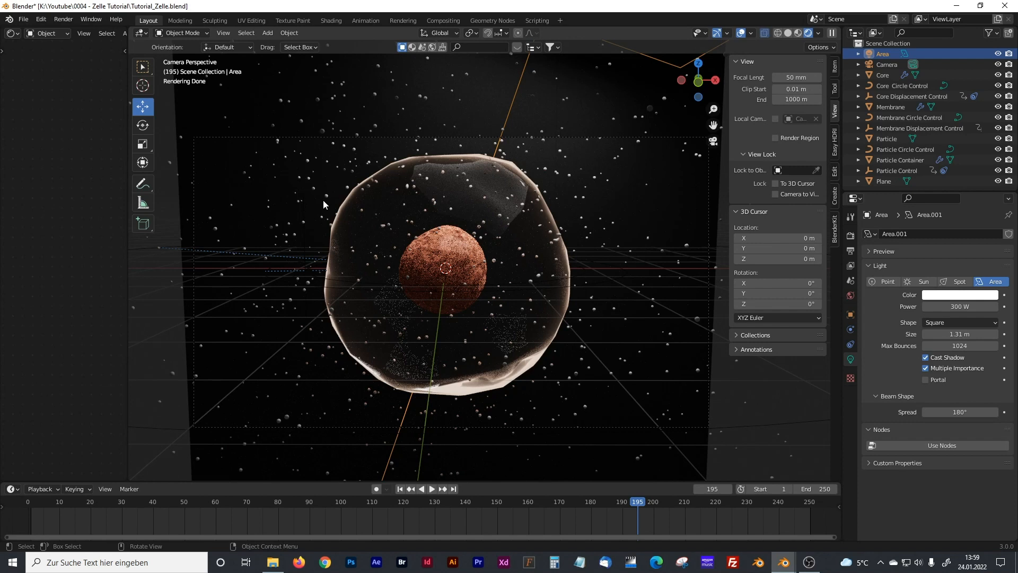
Select the Core inside the membrane and enlarge the shader editor to show its Nucleus material.
{"action": "left_click", "coordinate": [459, 247]}
{"action": "left_click", "coordinate": [457, 241]}
{"action": "left_click", "coordinate": [456, 241]}
{"action": "left_click", "coordinate": [457, 241]}
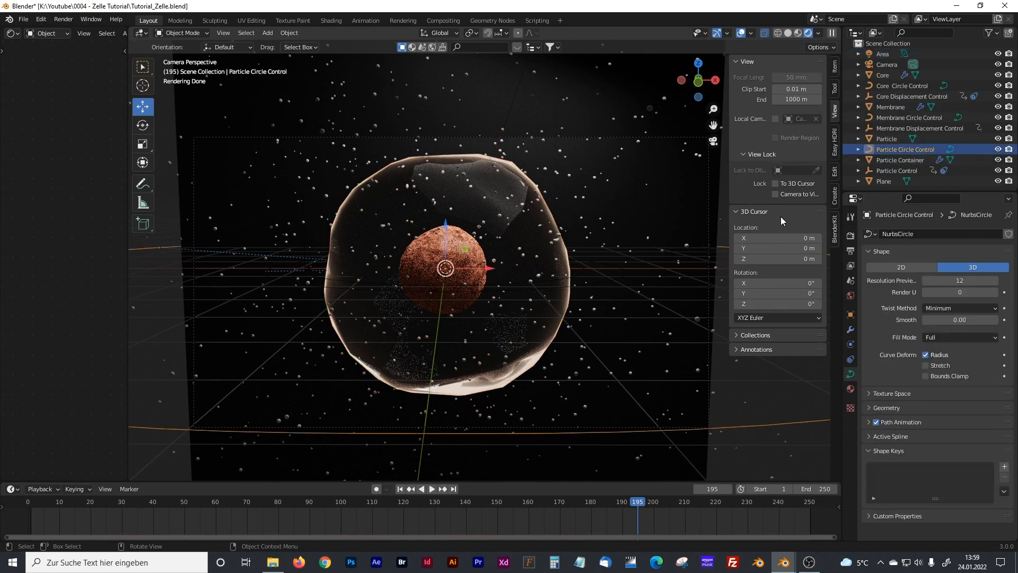
{"action": "left_click", "coordinate": [464, 243]}
{"action": "left_click", "coordinate": [464, 242]}
{"action": "left_click", "coordinate": [464, 243]}
{"action": "left_click_drag", "start_coordinate": [125, 189], "coordinate": [356, 212]}
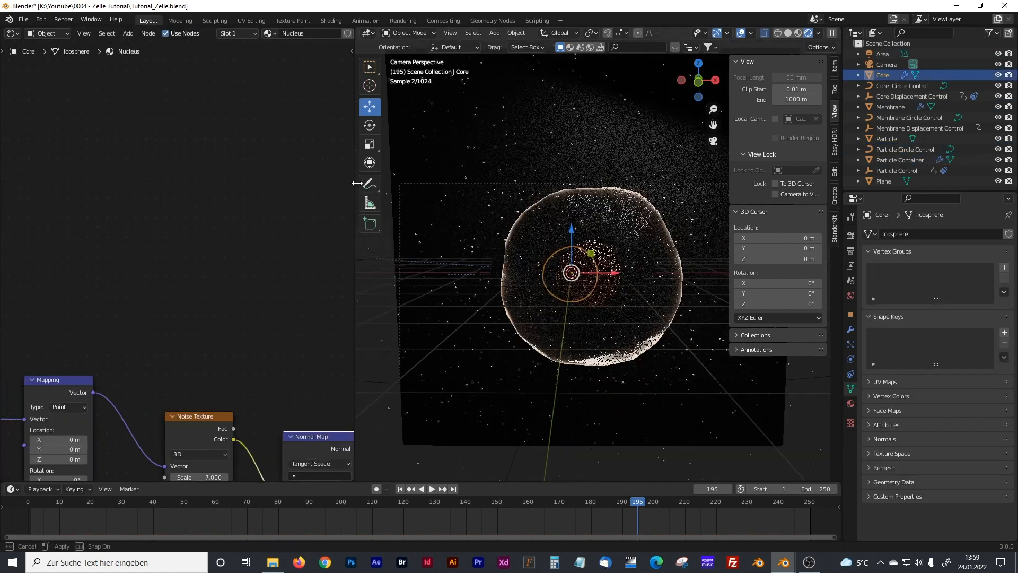
Set Subsurface to 1.000 on the Nucleus material's Principled BSDF and inspect the core up close.
{"action": "scroll", "coordinate": [179, 337], "scroll_direction": "up", "scroll_amount": 3}
{"action": "middle_click_drag", "start_coordinate": [174, 276], "coordinate": [218, 181], "text": "shift"}
{"action": "middle_click_drag", "start_coordinate": [273, 362], "coordinate": [207, 196], "text": "shift"}
{"action": "middle_click_drag", "start_coordinate": [104, 209], "coordinate": [114, 168], "text": "shift"}
{"action": "middle_click_drag", "start_coordinate": [313, 158], "coordinate": [76, 174], "text": "shift"}
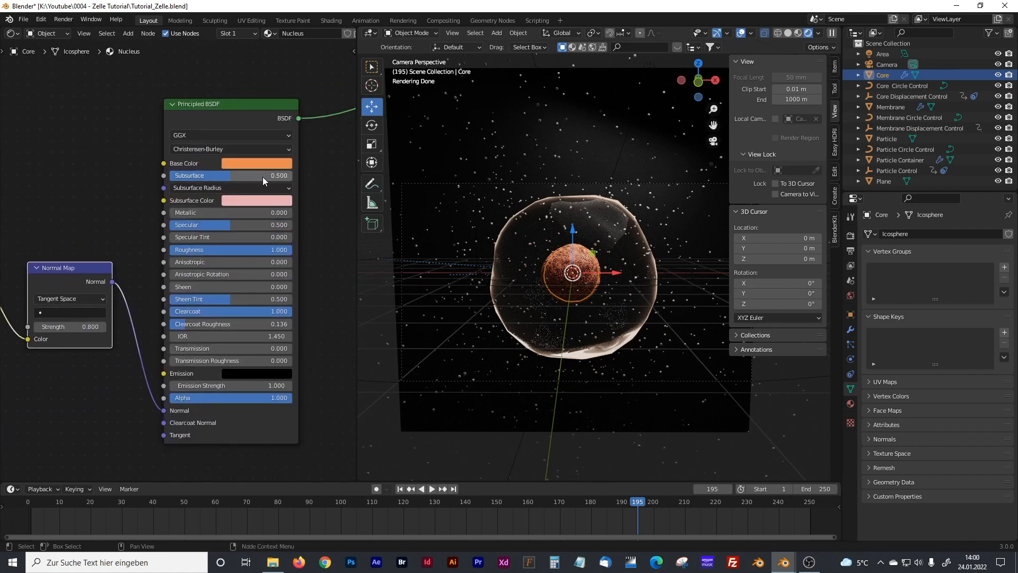
{"action": "double_click", "coordinate": [281, 177]}
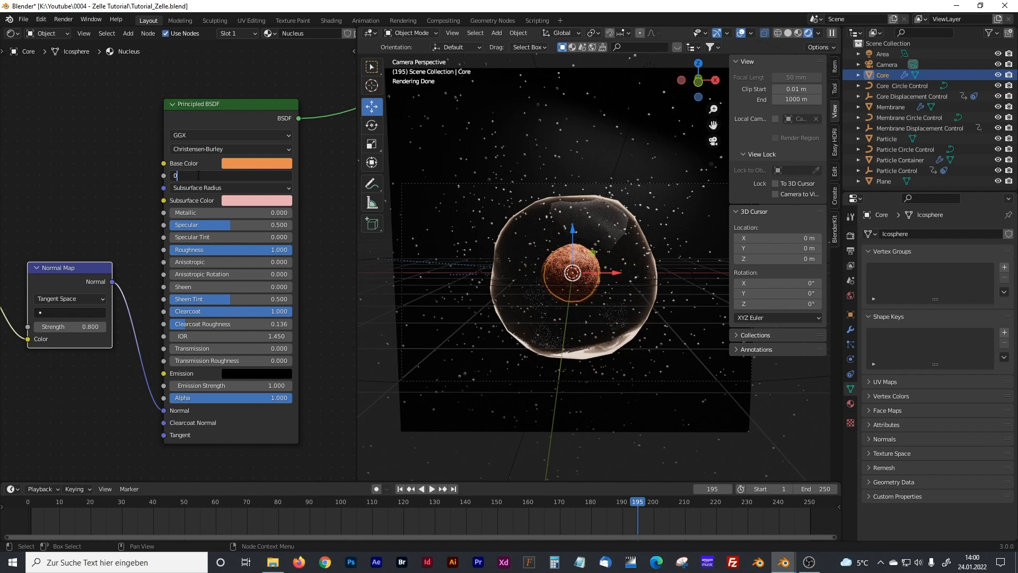
{"action": "type", "text": "1"}
{"action": "key", "text": "Return"}
{"action": "scroll", "coordinate": [598, 284], "scroll_direction": "up", "scroll_amount": 2}
{"action": "scroll", "coordinate": [598, 284], "scroll_direction": "up", "scroll_amount": 2}
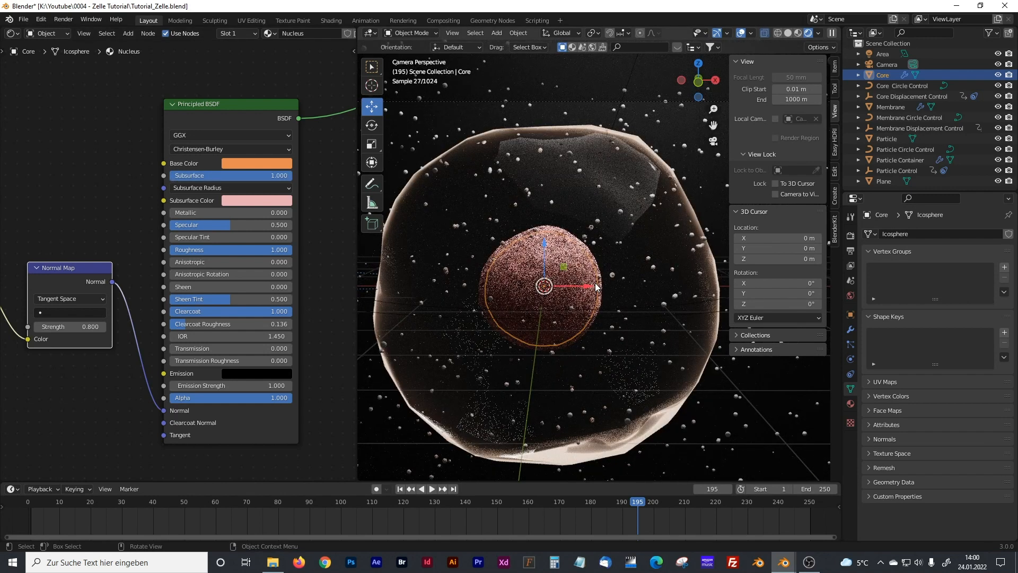
{"action": "scroll", "coordinate": [141, 270], "scroll_direction": "down", "scroll_amount": 6}
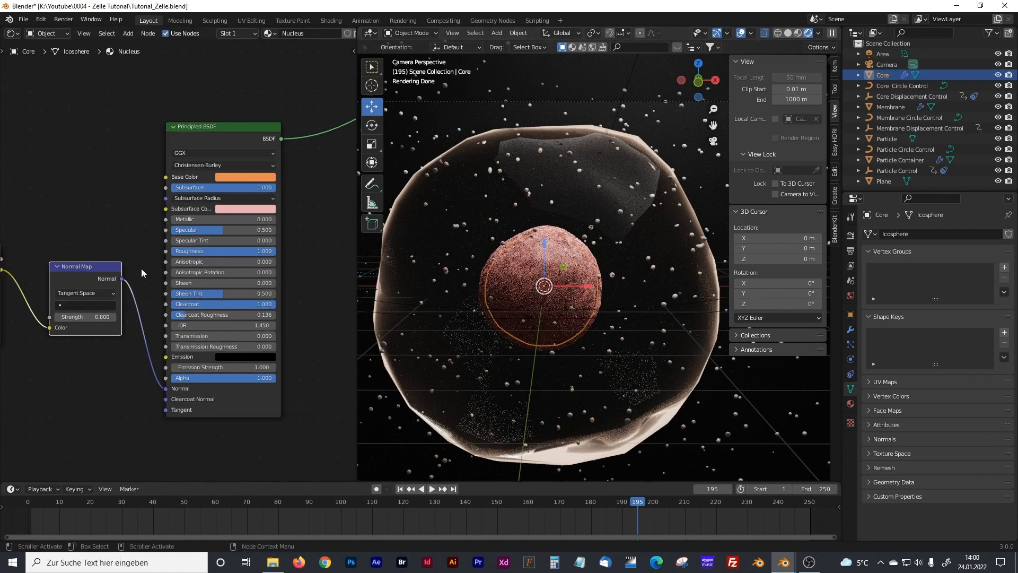
{"action": "middle_click_drag", "start_coordinate": [105, 216], "coordinate": [159, 201]}
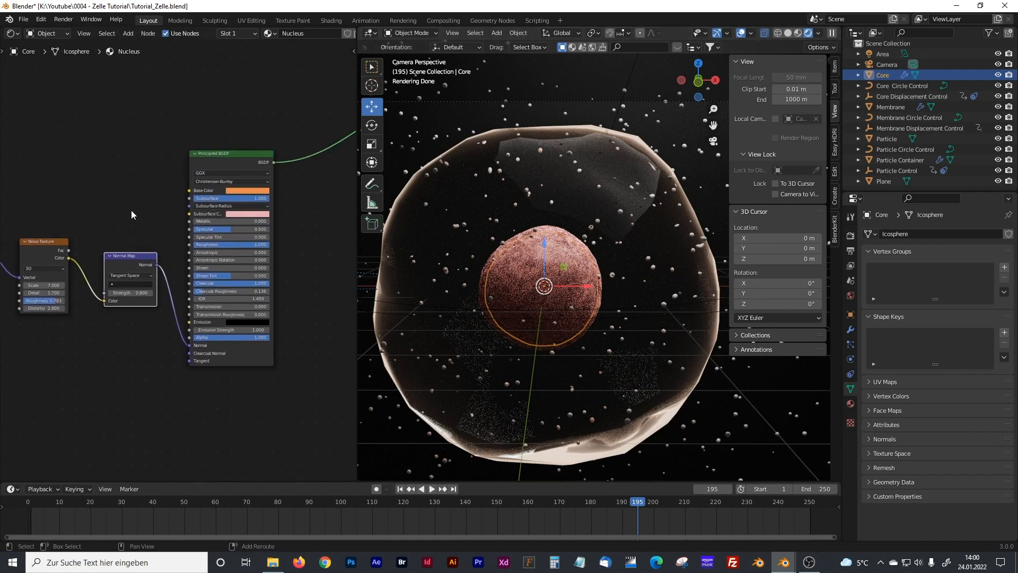
Shrink the shader editor and play the animation from the first frame in rendered shading.
{"action": "left_click", "coordinate": [427, 125]}
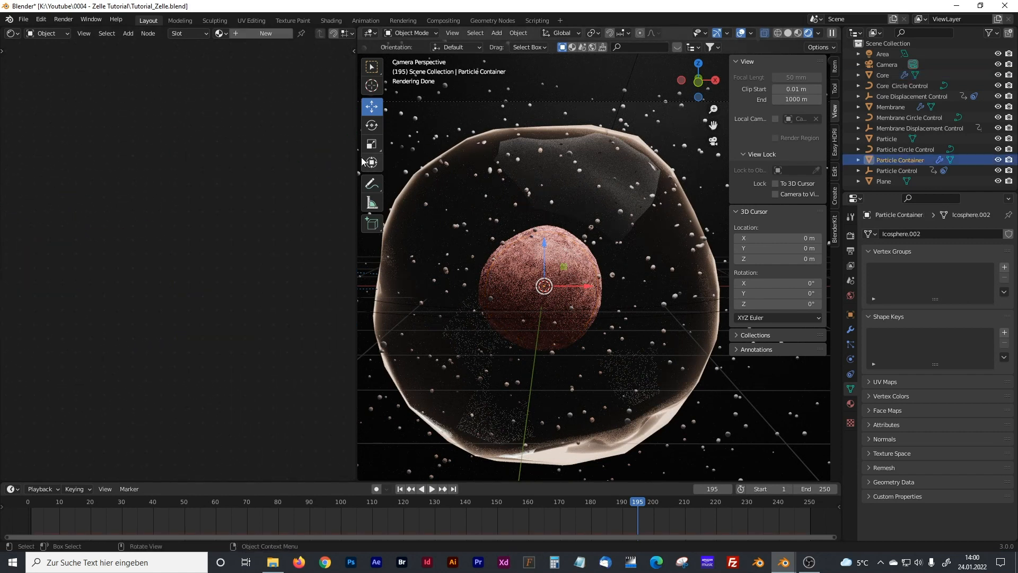
{"action": "left_click_drag", "start_coordinate": [356, 155], "coordinate": [16, 156]}
{"action": "scroll", "coordinate": [439, 236], "scroll_direction": "down", "scroll_amount": 3}
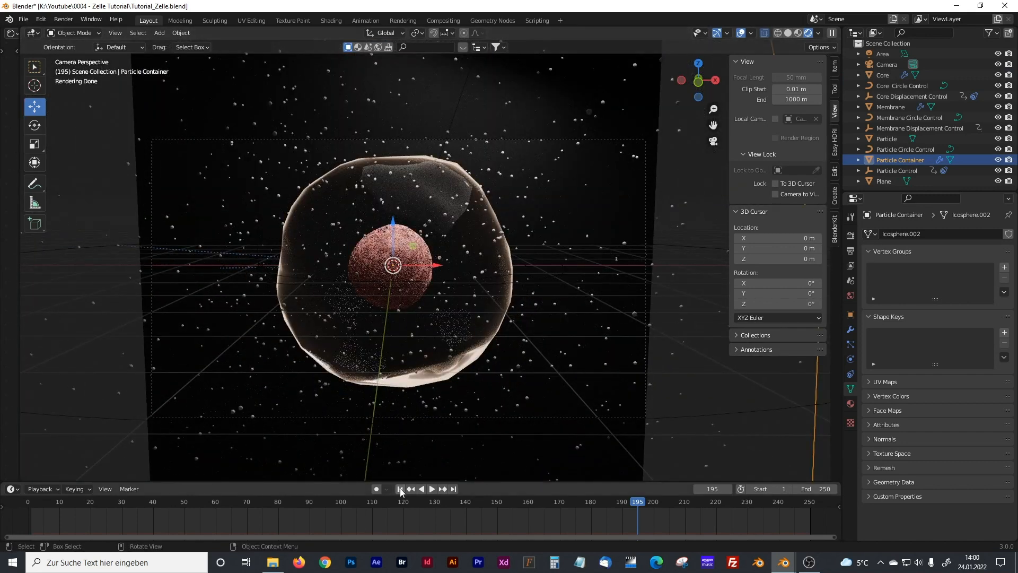
{"action": "left_click", "coordinate": [399, 488]}
{"action": "left_click", "coordinate": [432, 489]}
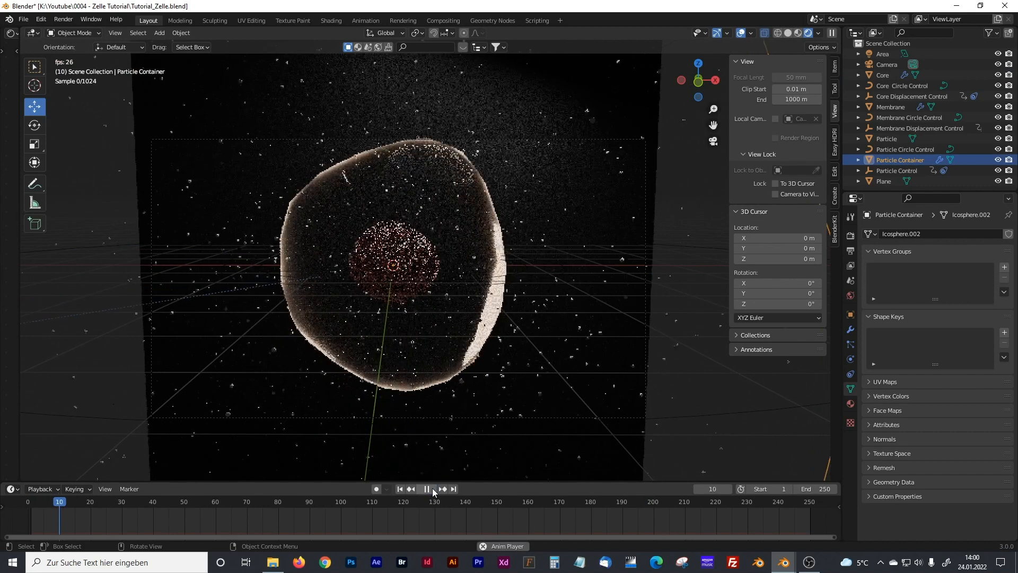